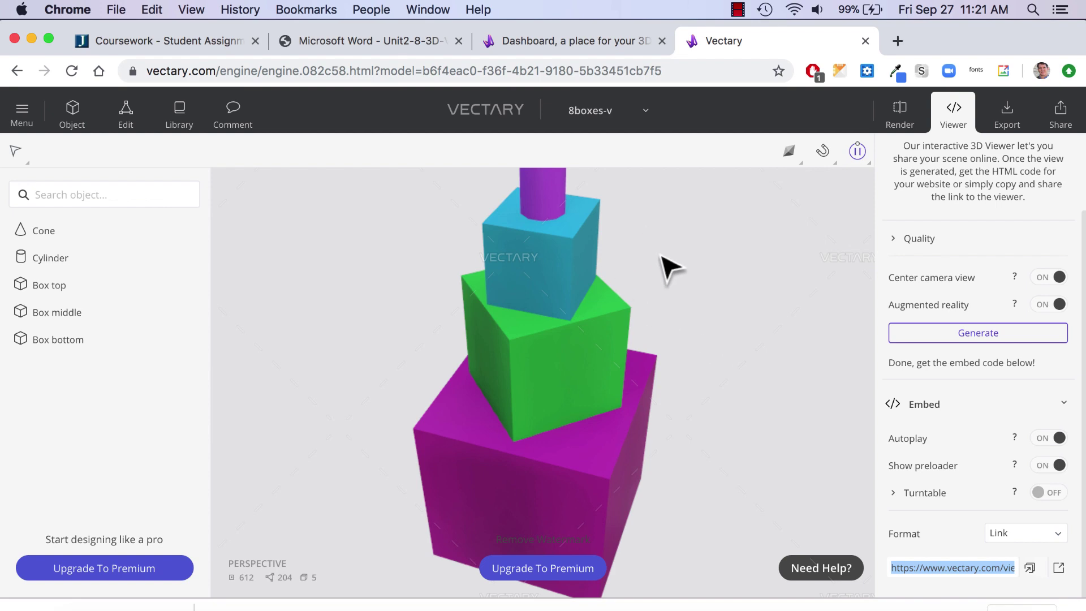
Step: Return to the project dashboard and open the 8snowman project for editing
{"action": "left_click", "coordinate": [22, 106]}
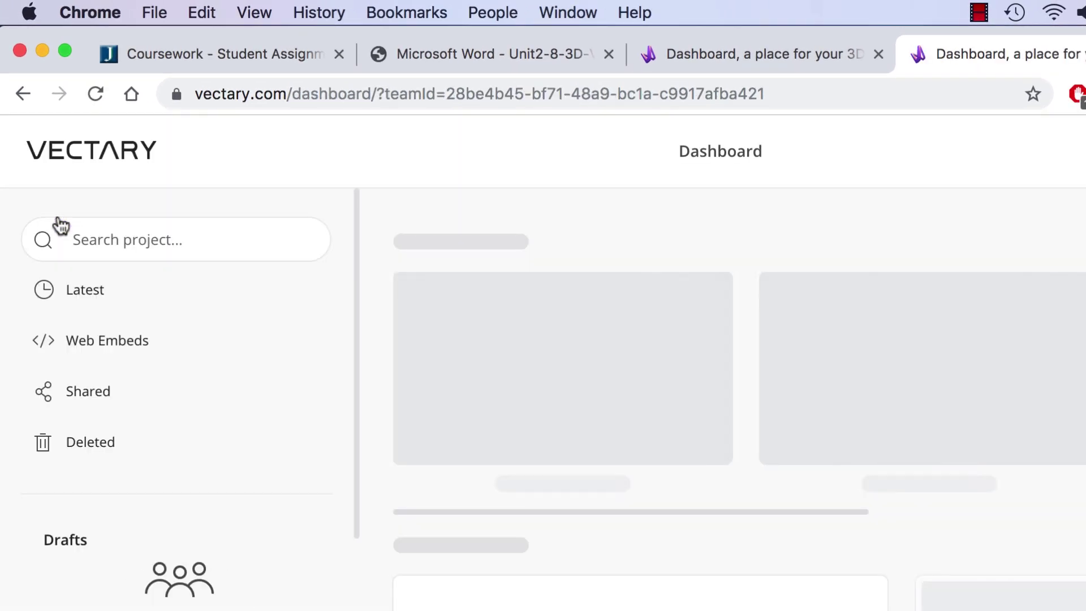
{"action": "scroll", "coordinate": [868, 458], "scroll_direction": "down", "scroll_amount": 5}
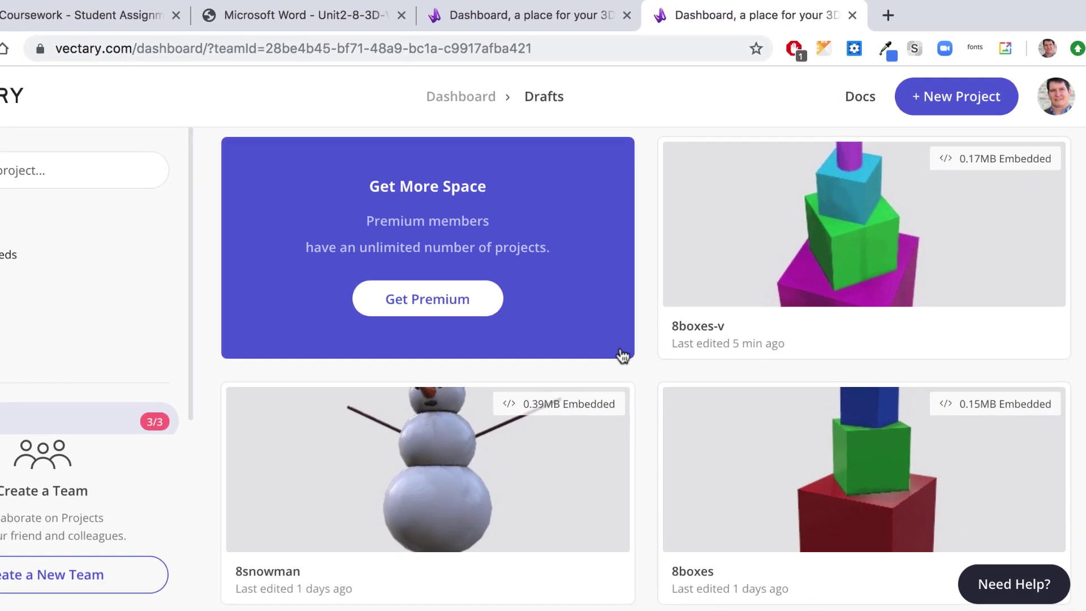
{"action": "mouse_move", "coordinate": [888, 443]}
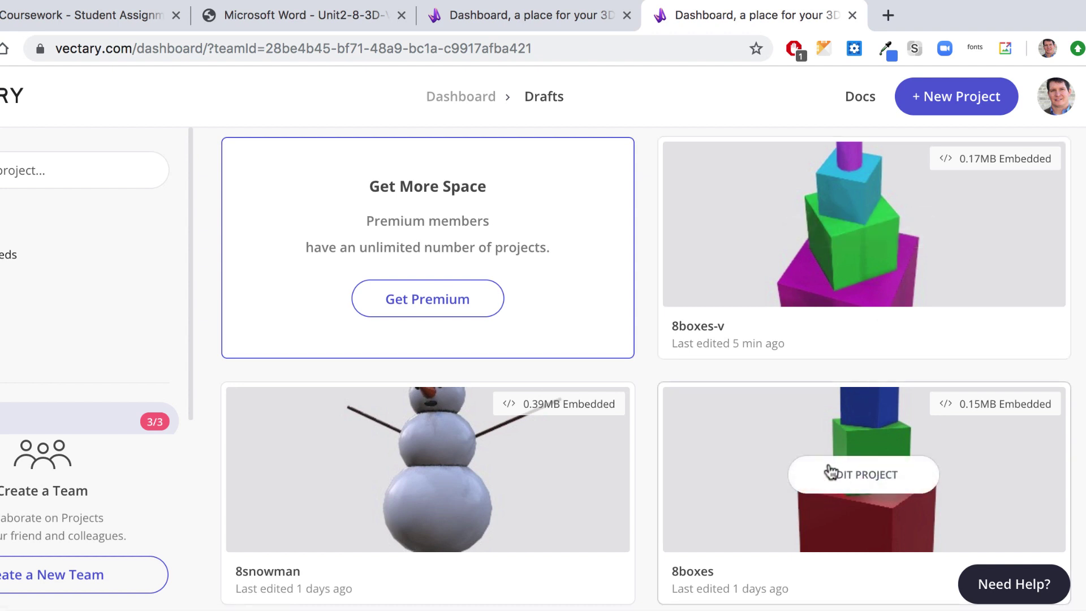
{"action": "mouse_move", "coordinate": [449, 490]}
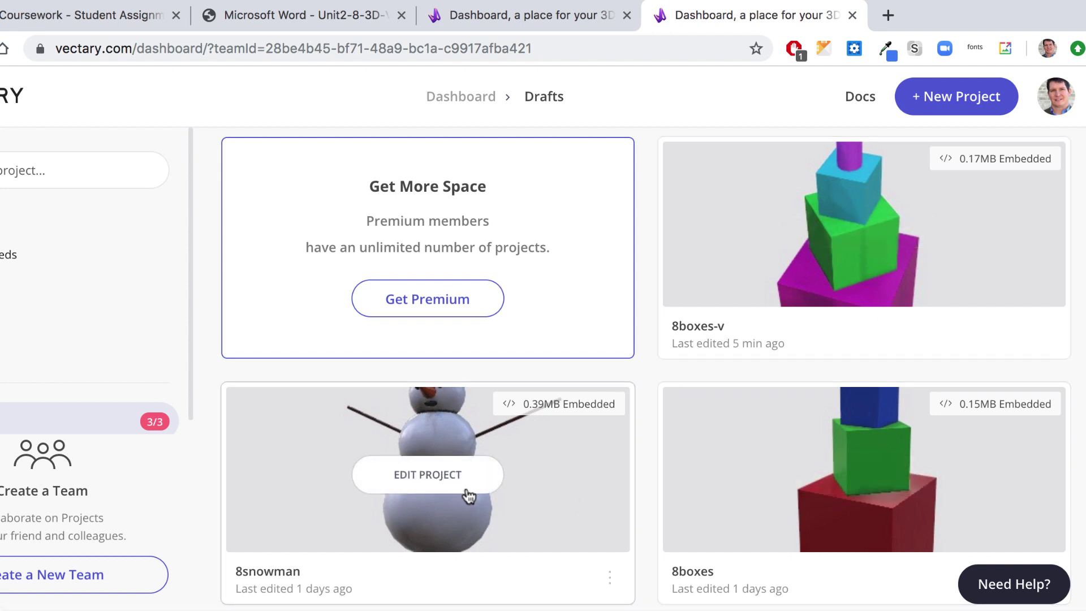
{"action": "left_click", "coordinate": [461, 483]}
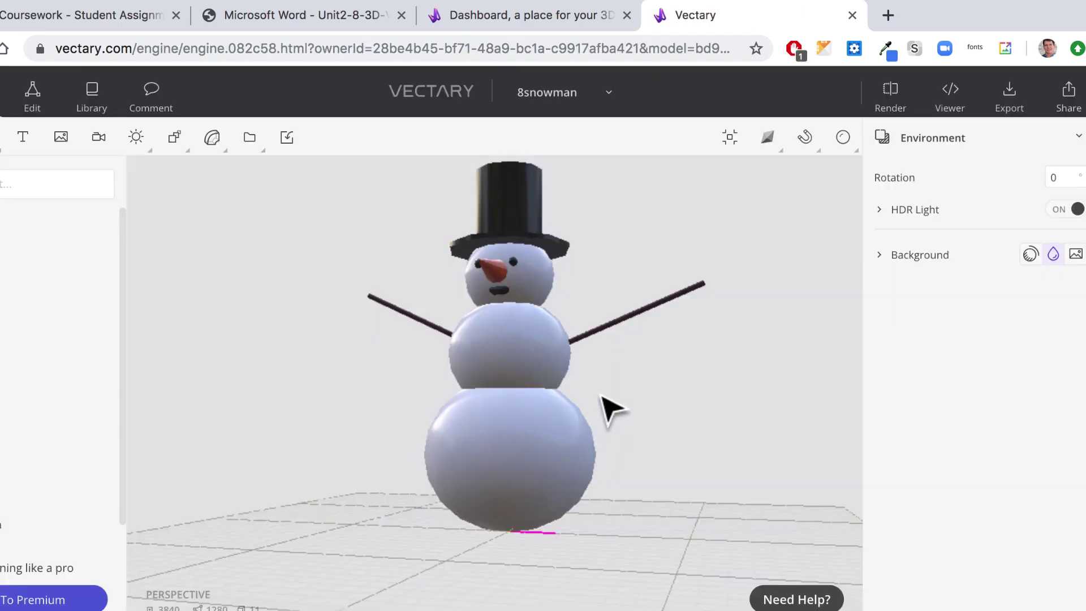
Step: Examine the finished snowman's body, face, hat and stick arms from several angles, including one arm's transformation and cylinder settings
{"action": "left_click_drag", "start_coordinate": [638, 389], "coordinate": [606, 417]}
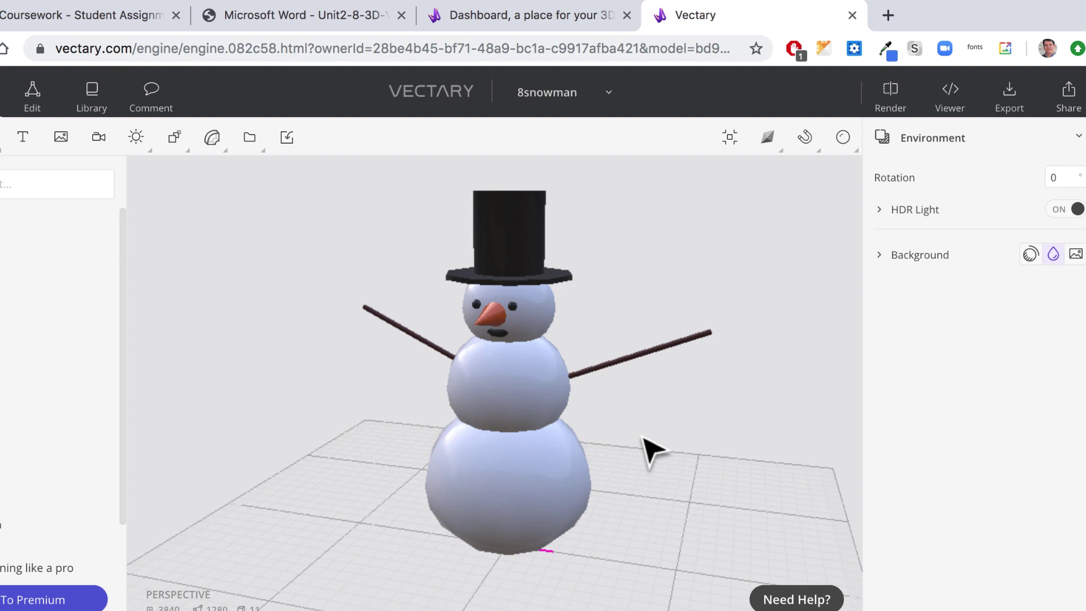
{"action": "left_click_drag", "start_coordinate": [681, 442], "coordinate": [650, 423]}
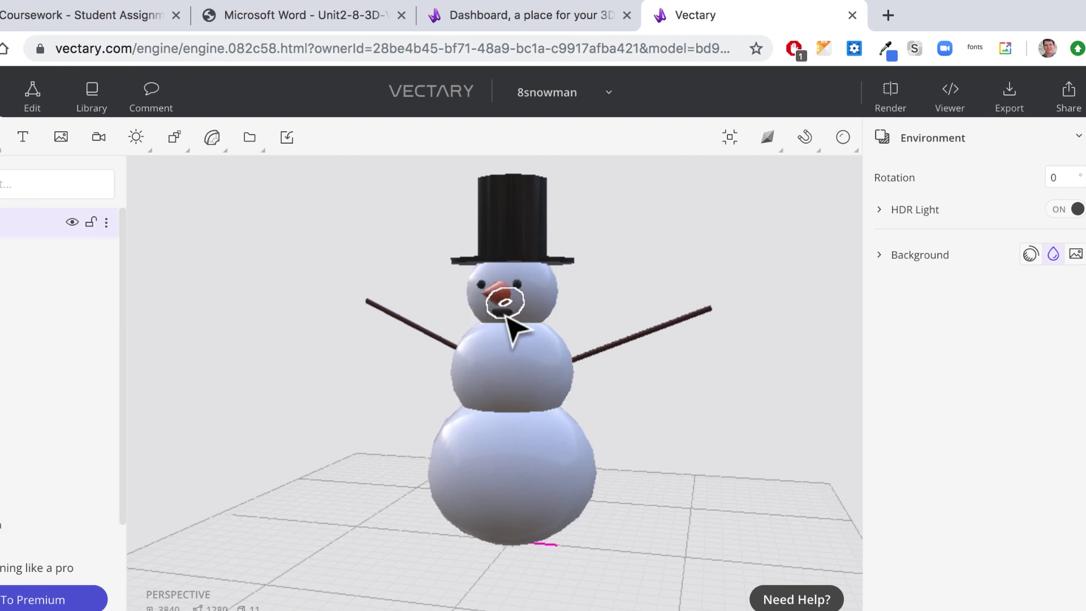
{"action": "scroll", "coordinate": [507, 317], "scroll_direction": "up", "scroll_amount": 5}
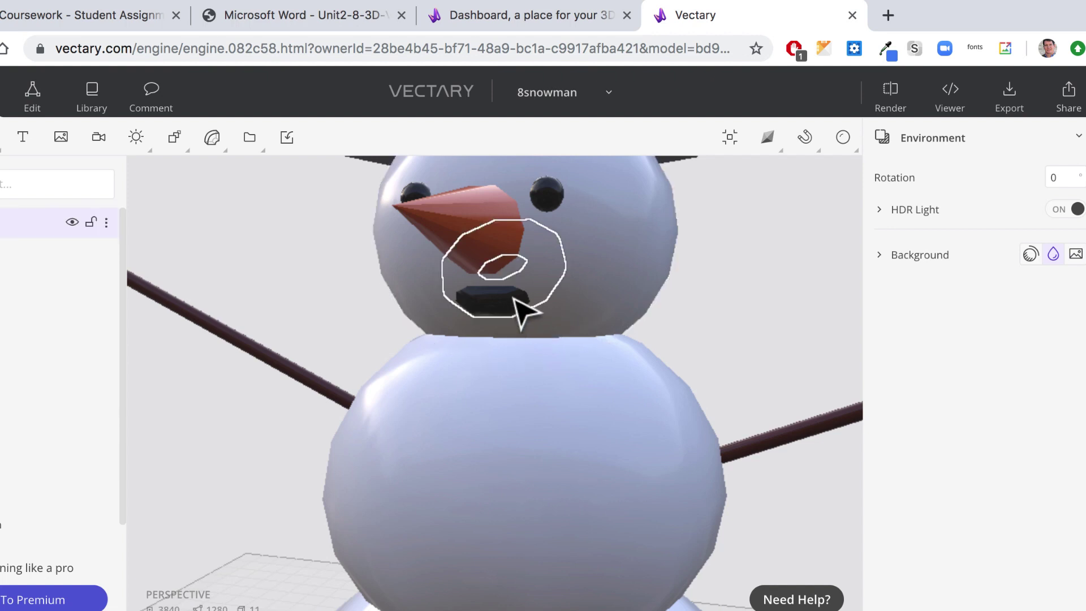
{"action": "scroll", "coordinate": [524, 311], "scroll_direction": "down", "scroll_amount": 5}
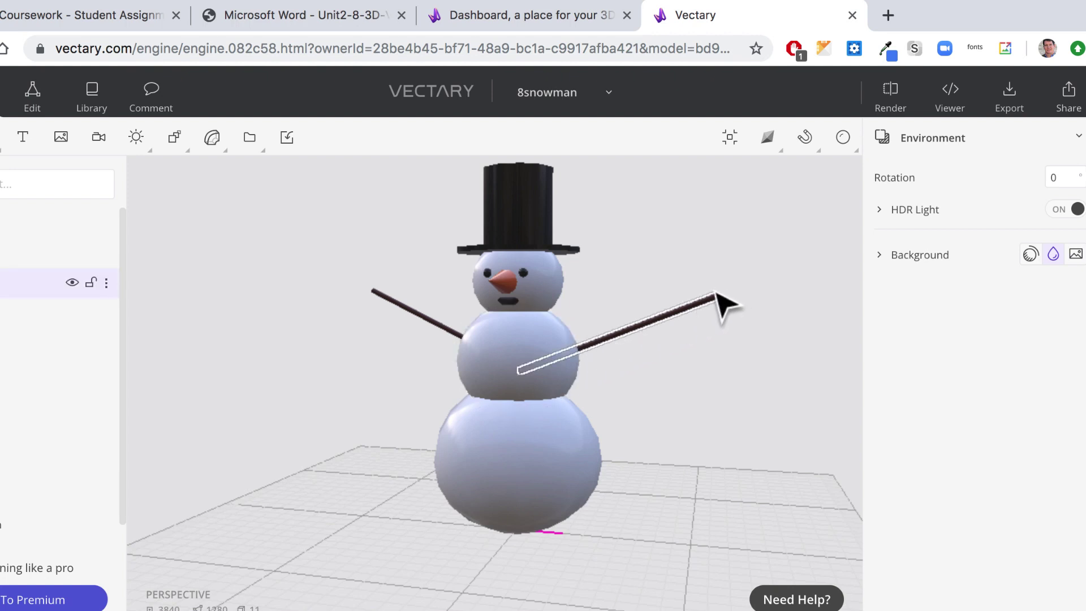
{"action": "left_click", "coordinate": [704, 301]}
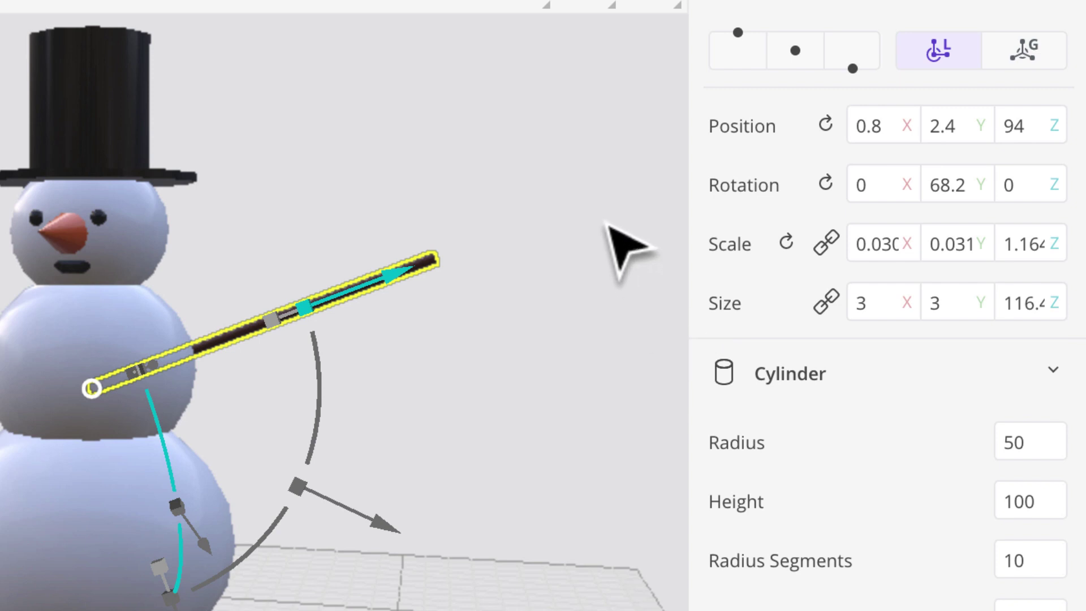
{"action": "left_click", "coordinate": [534, 164]}
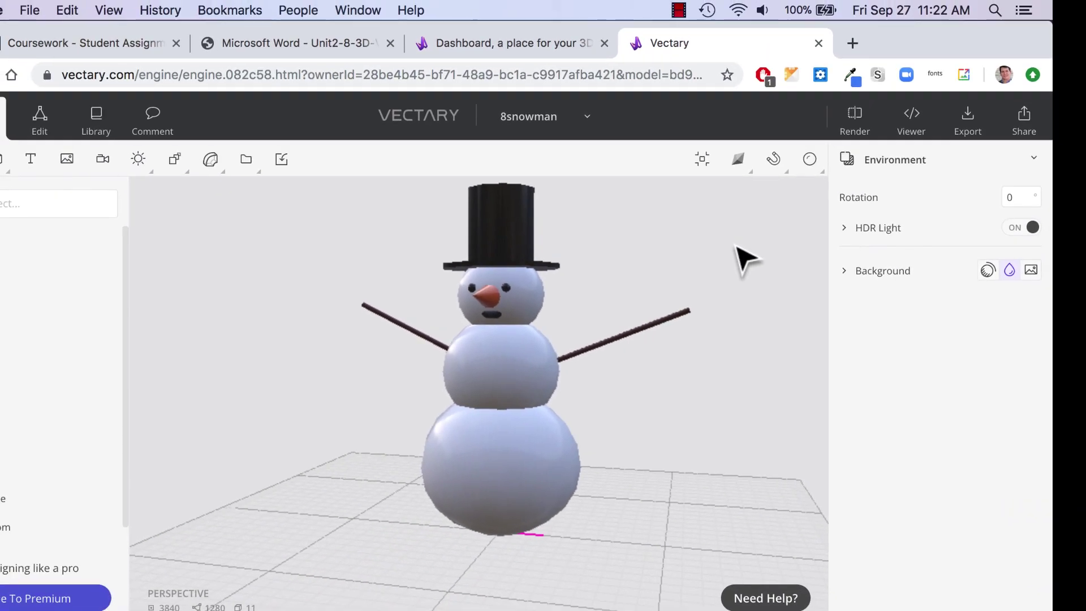
{"action": "left_click", "coordinate": [572, 353]}
{"action": "key", "text": "Escape"}
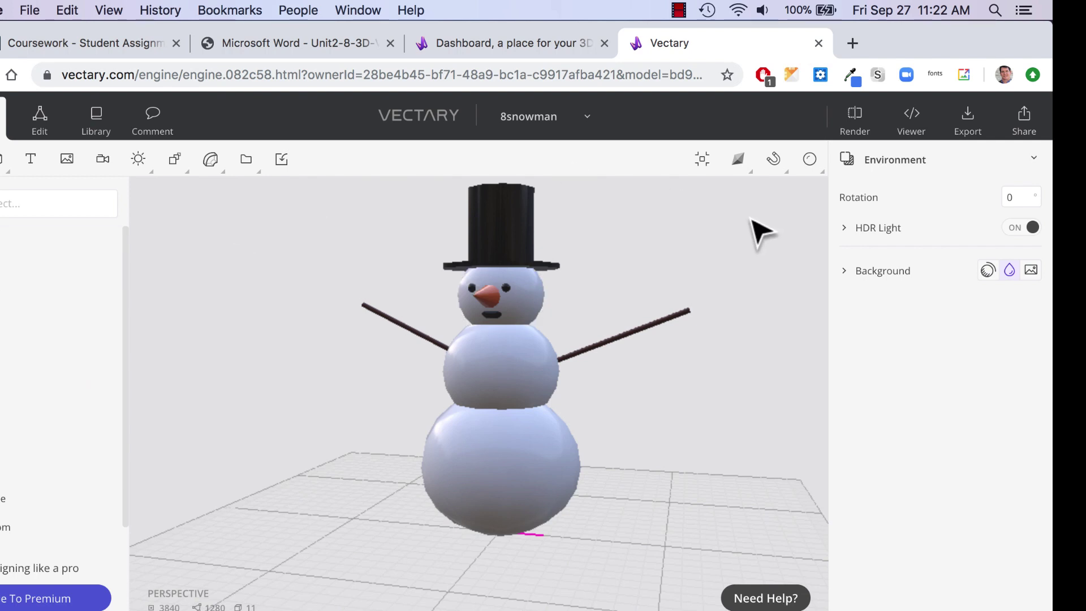
Step: Change the snowman scene's background color to light cyan and save the project while returning to the project list
{"action": "left_click", "coordinate": [861, 276]}
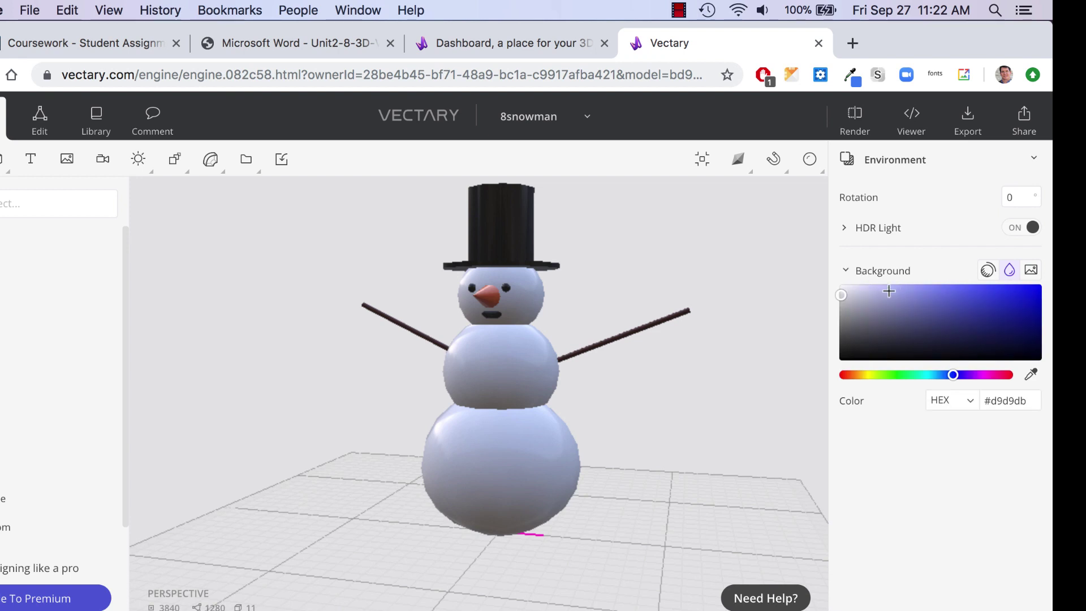
{"action": "left_click_drag", "start_coordinate": [949, 378], "coordinate": [931, 378]}
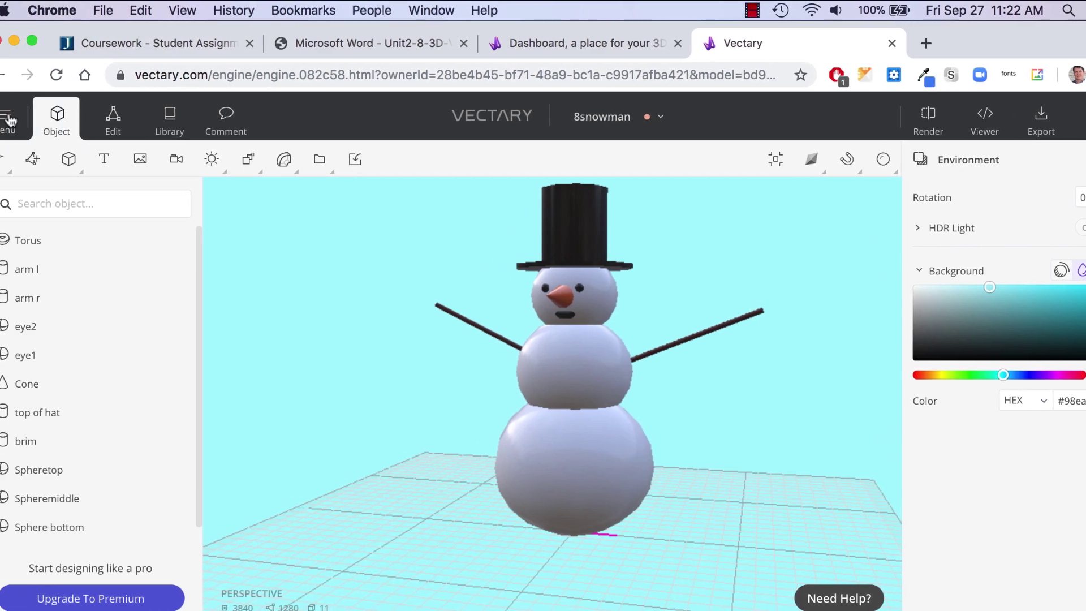
{"action": "left_click", "coordinate": [26, 119]}
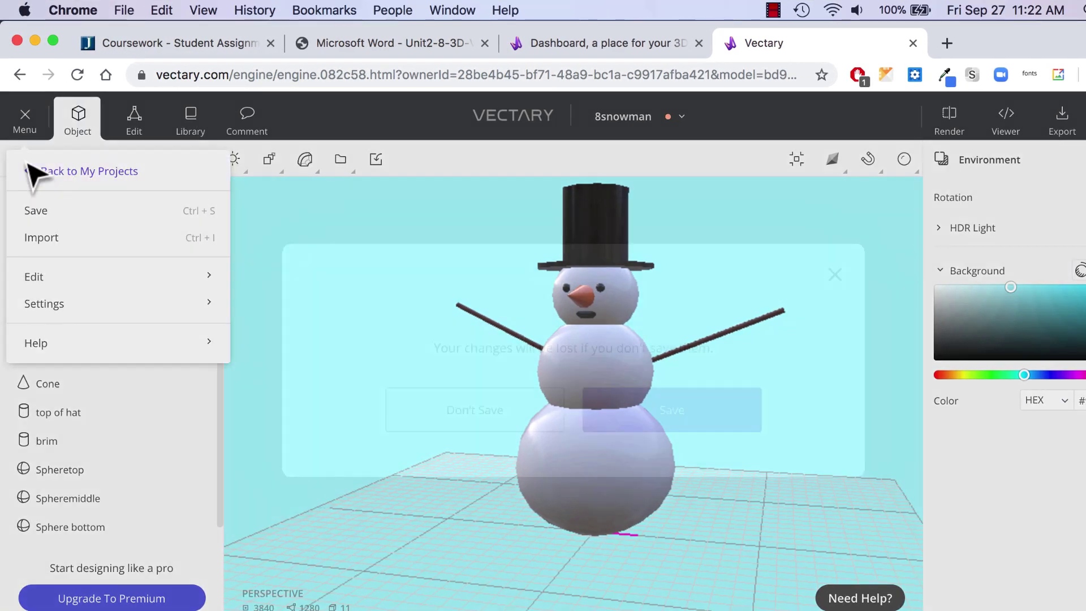
{"action": "left_click", "coordinate": [34, 172]}
{"action": "left_click", "coordinate": [679, 398]}
Step: Open the 8boxes project and delete it, confirming the deletion
{"action": "left_click", "coordinate": [927, 479]}
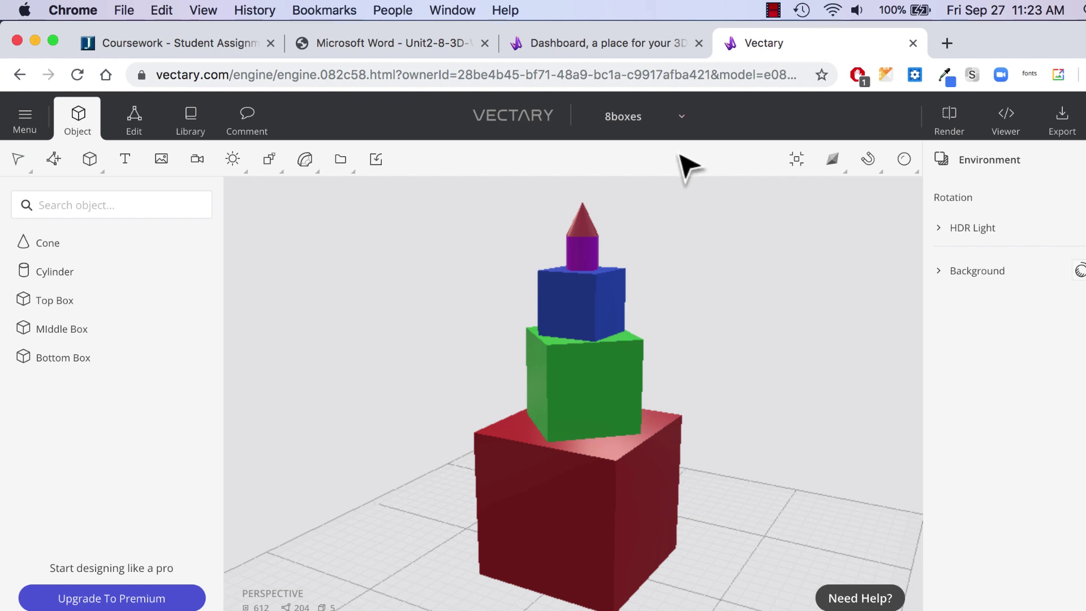
{"action": "left_click", "coordinate": [682, 119]}
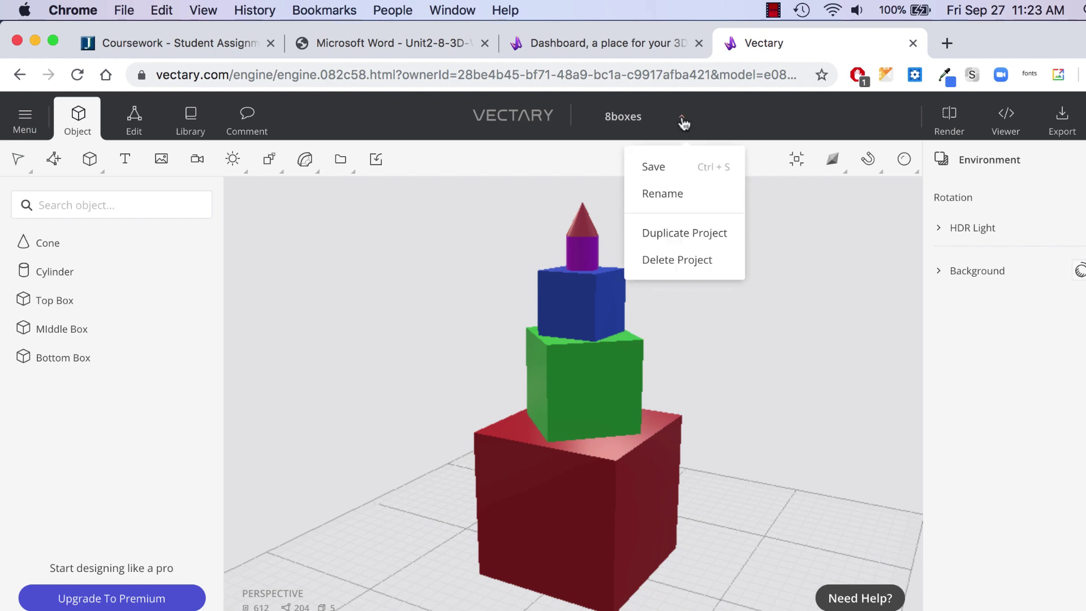
{"action": "left_click", "coordinate": [690, 262]}
{"action": "left_click", "coordinate": [695, 453]}
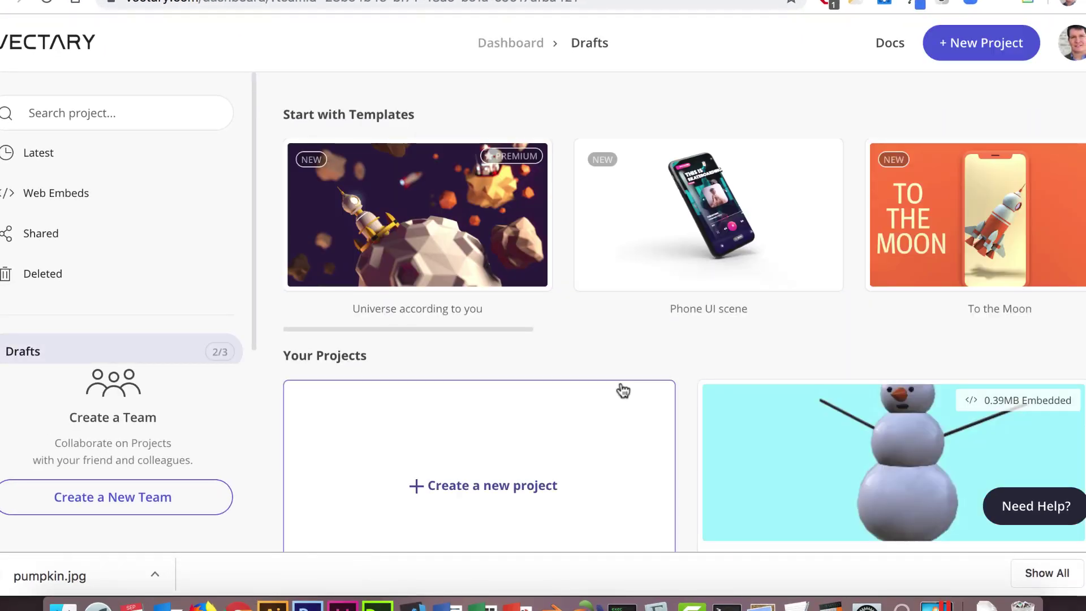
Step: Create a new blank project from the Your Projects section
{"action": "scroll", "coordinate": [621, 388], "scroll_direction": "down", "scroll_amount": 3}
{"action": "scroll", "coordinate": [623, 390], "scroll_direction": "down", "scroll_amount": 1}
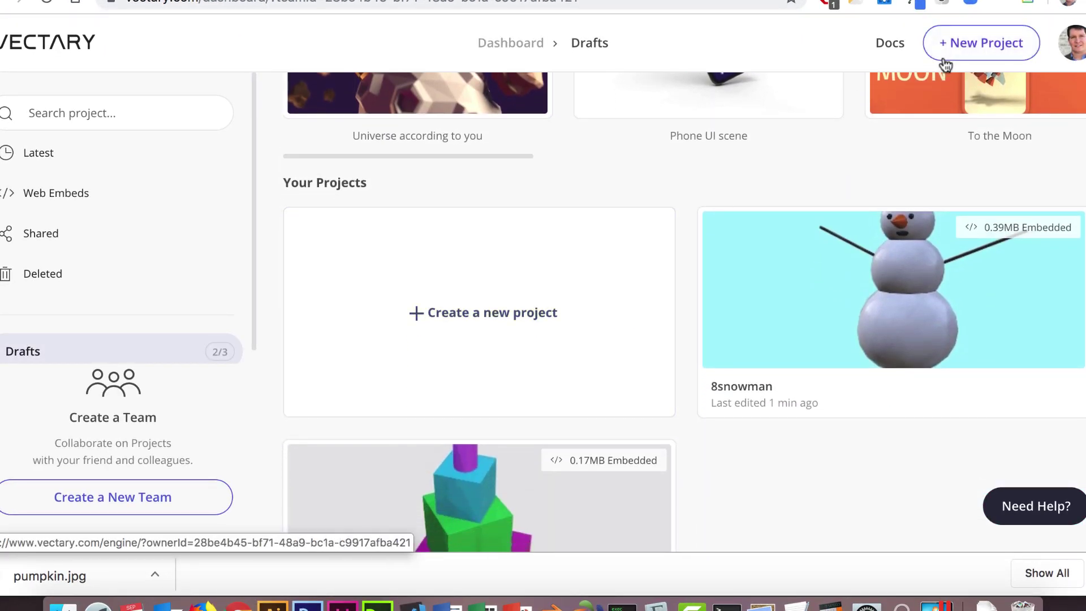
{"action": "left_click", "coordinate": [542, 320]}
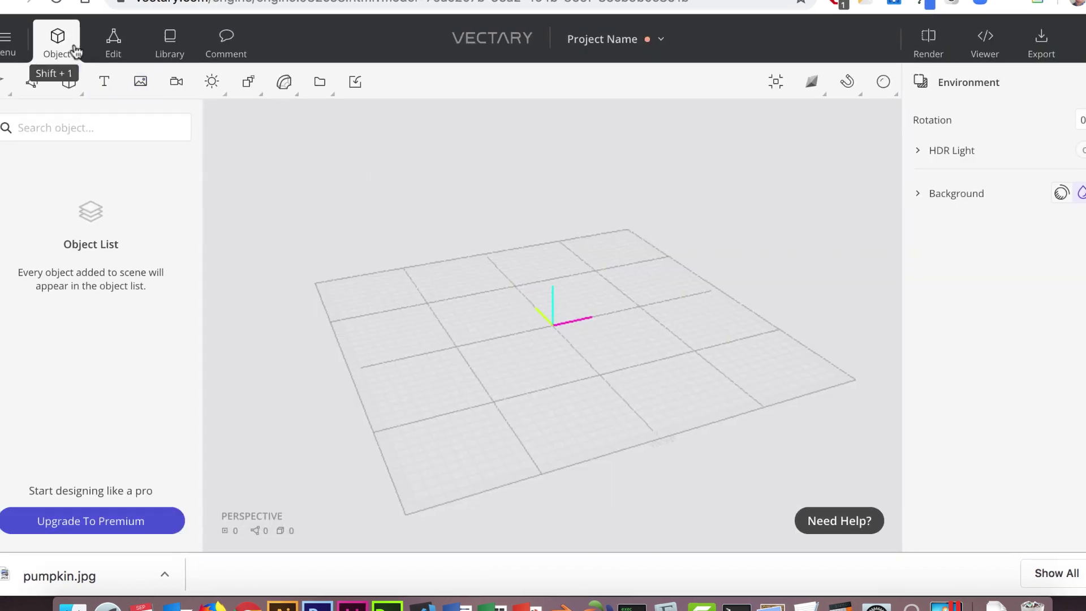
Step: Add a sphere primitive to the empty scene
{"action": "left_click", "coordinate": [90, 81]}
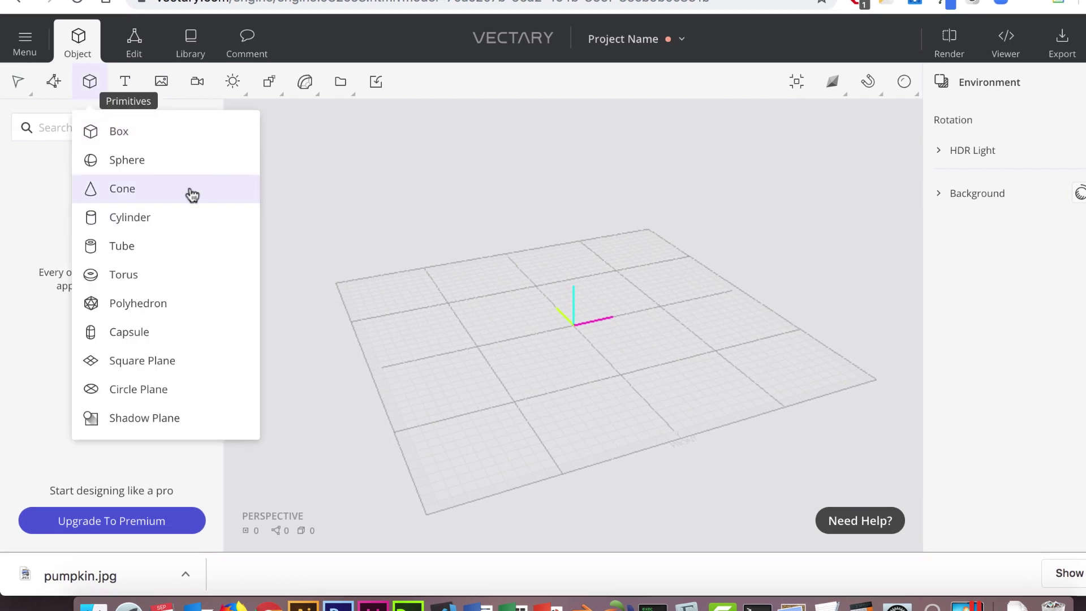
{"action": "left_click", "coordinate": [90, 83]}
{"action": "left_click", "coordinate": [91, 83]}
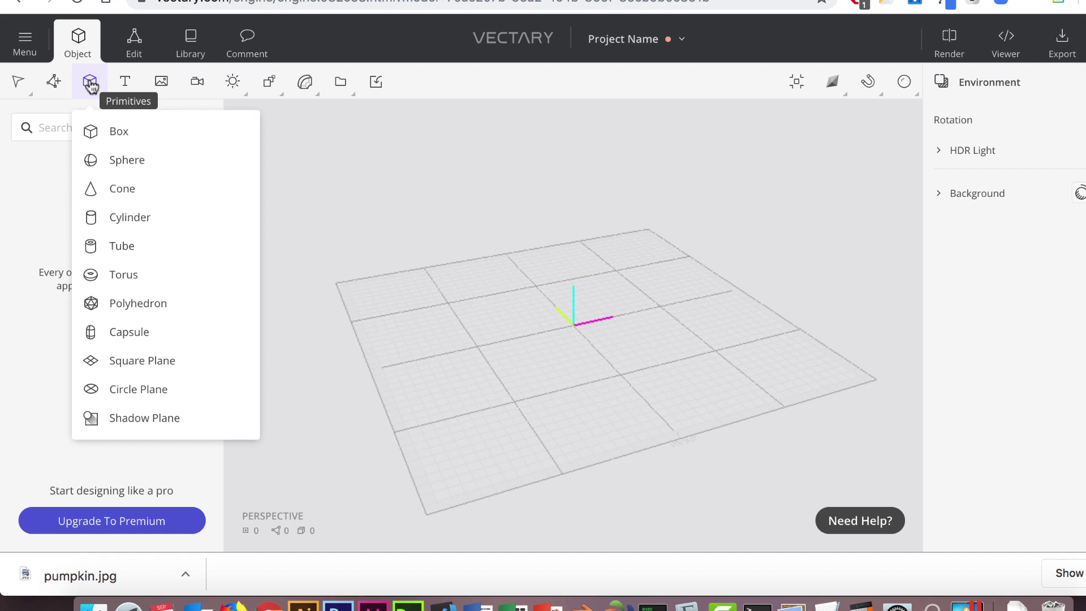
{"action": "left_click", "coordinate": [118, 165]}
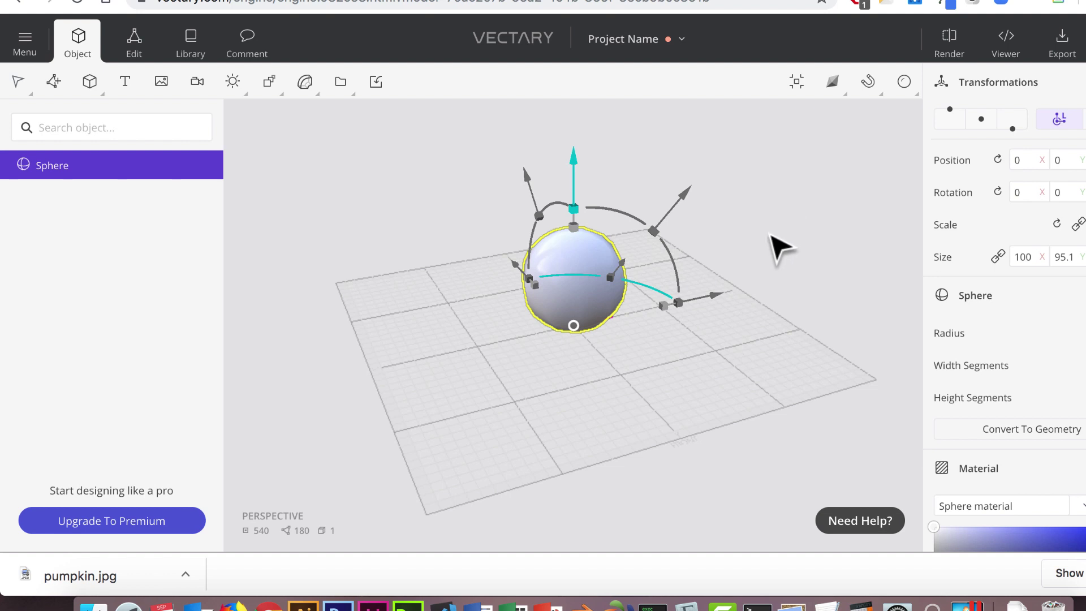
{"action": "right_click_drag", "start_coordinate": [772, 238], "coordinate": [780, 320]}
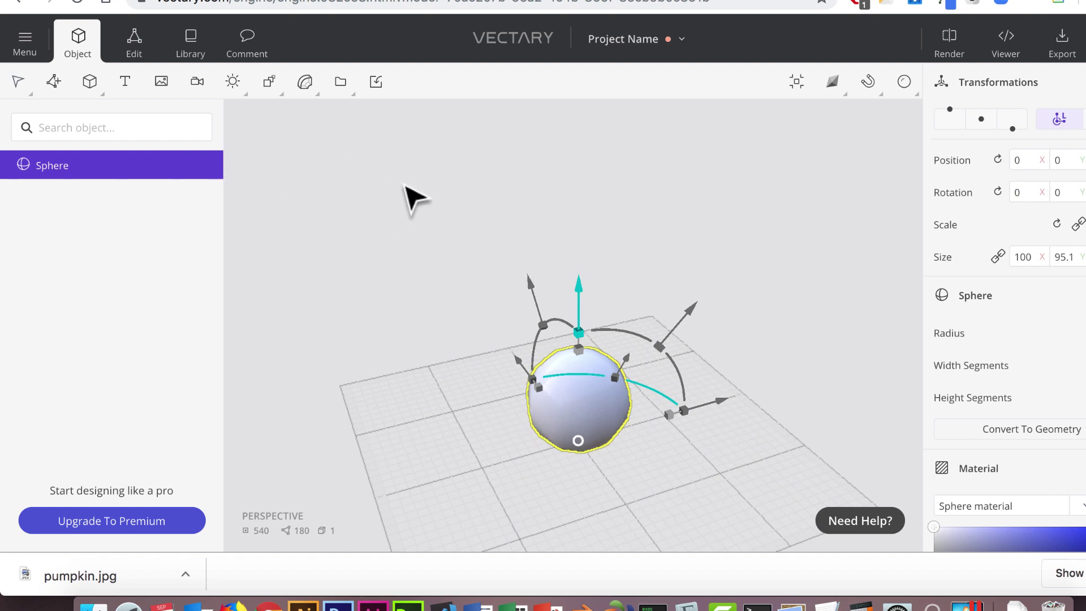
{"action": "key", "text": "ctrl+d"}
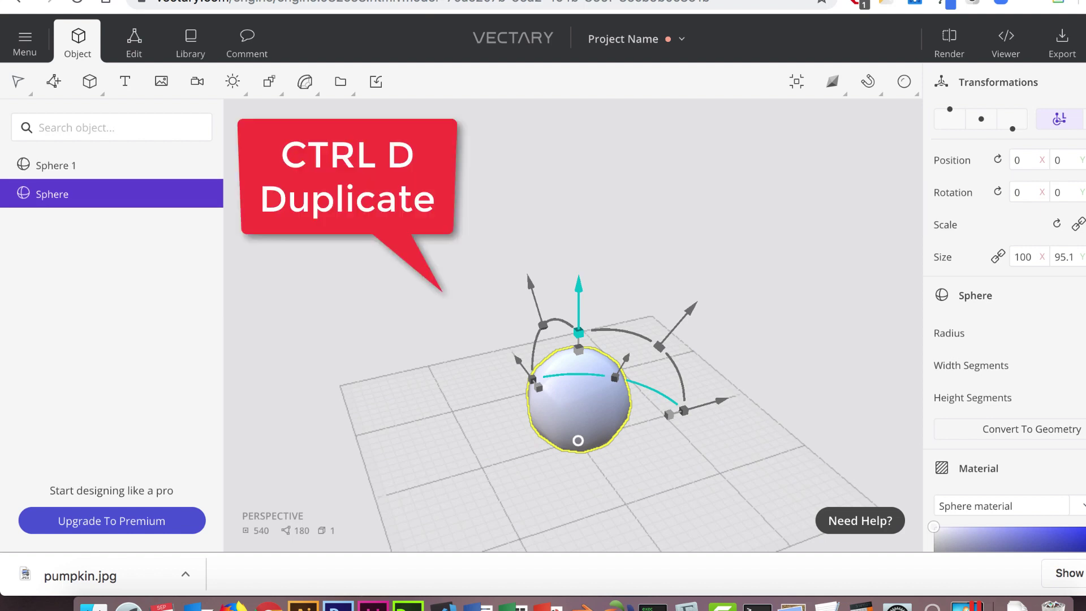
{"action": "left_click_drag", "start_coordinate": [579, 280], "coordinate": [591, 212]}
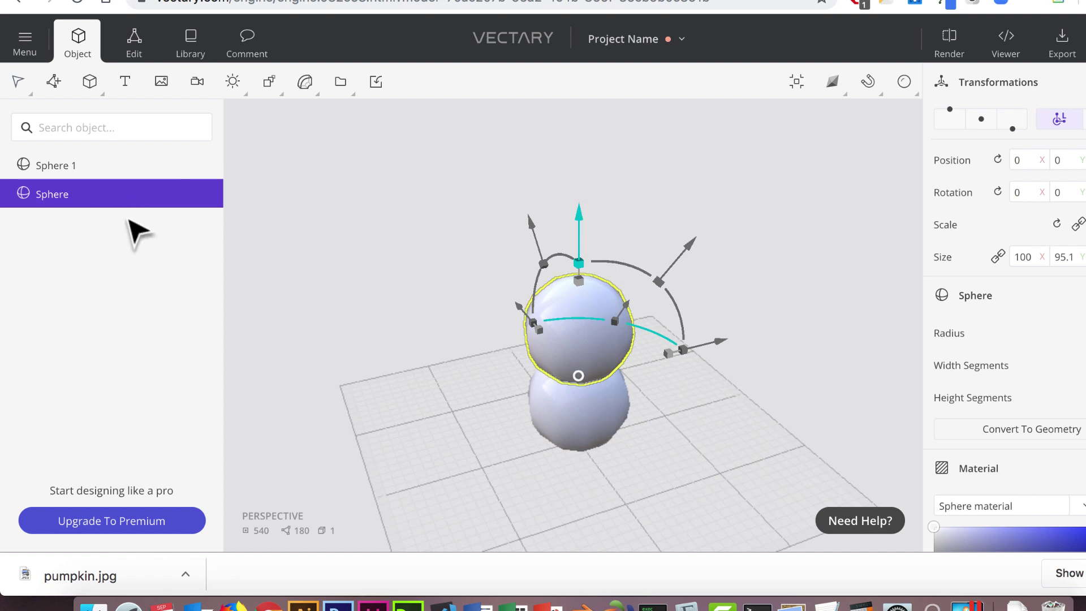
{"action": "key", "text": "Delete"}
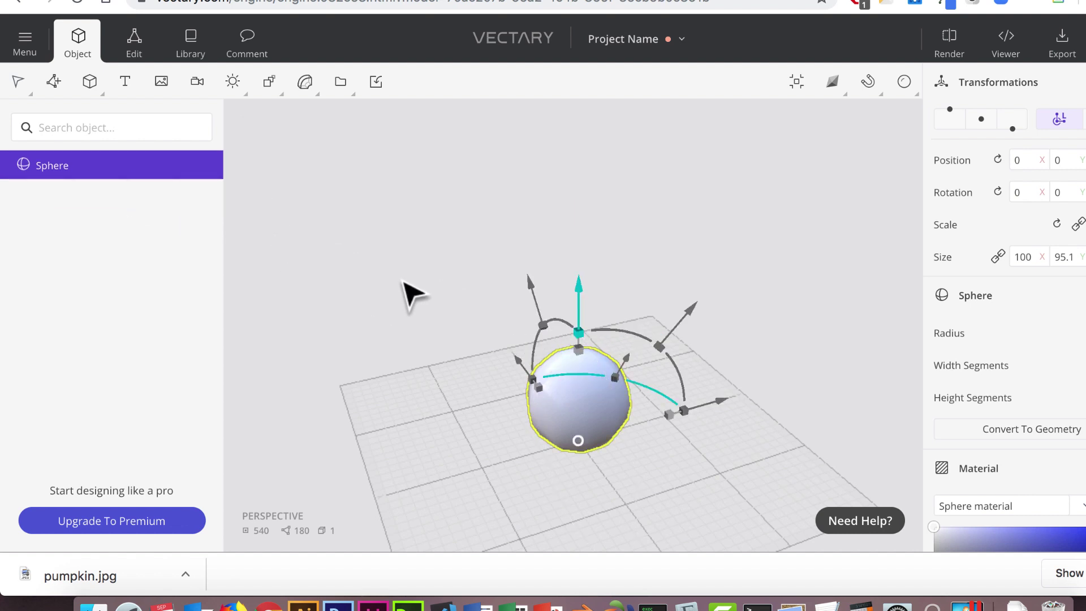
Step: Duplicate the sphere and raise the copy so it sits on top of the original, slightly overlapping it
{"action": "key", "text": "ctrl+d"}
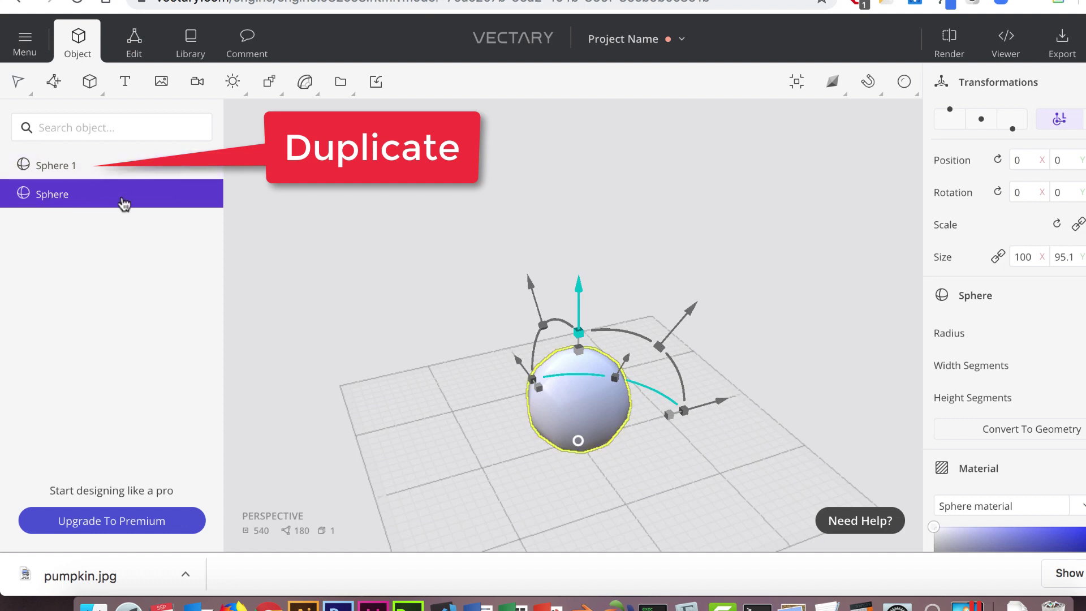
{"action": "left_click", "coordinate": [84, 171]}
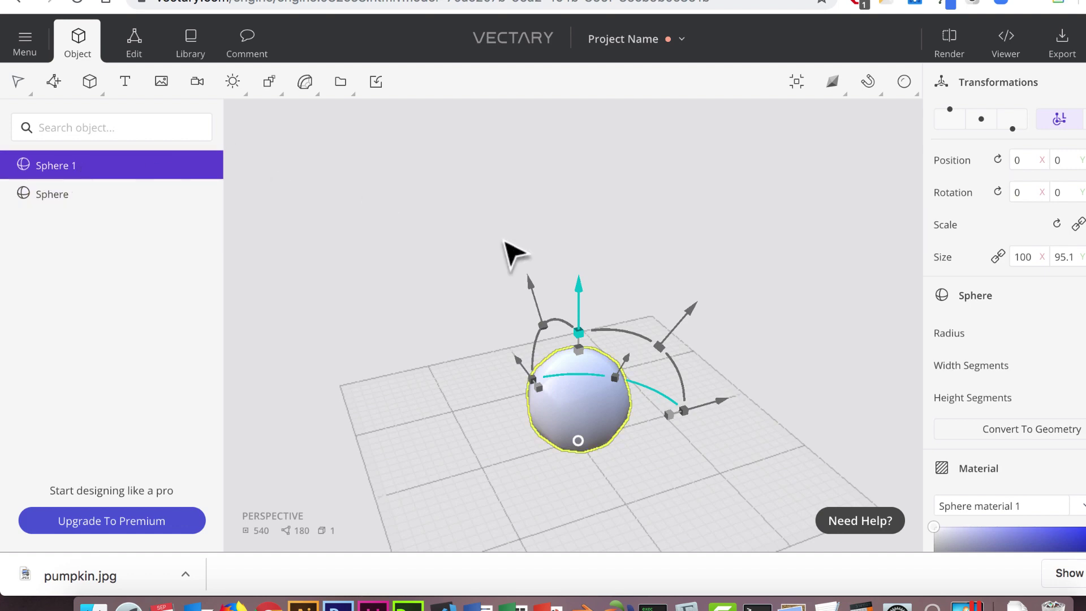
{"action": "left_click_drag", "start_coordinate": [575, 247], "coordinate": [580, 217]}
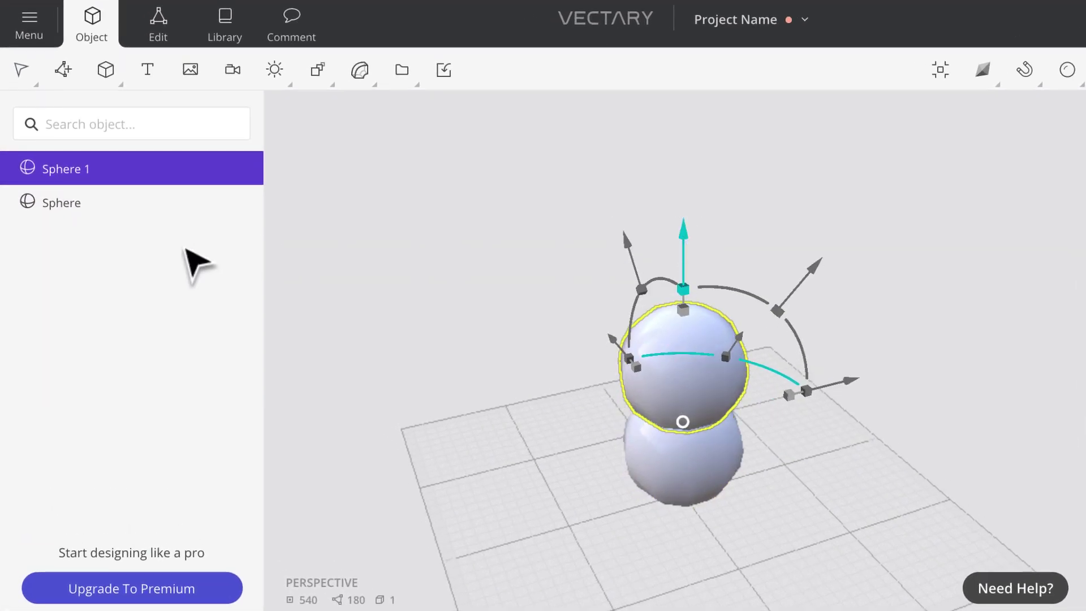
Step: Rename the upper sphere as middle and the lower sphere as bottom
{"action": "double_click", "coordinate": [82, 170]}
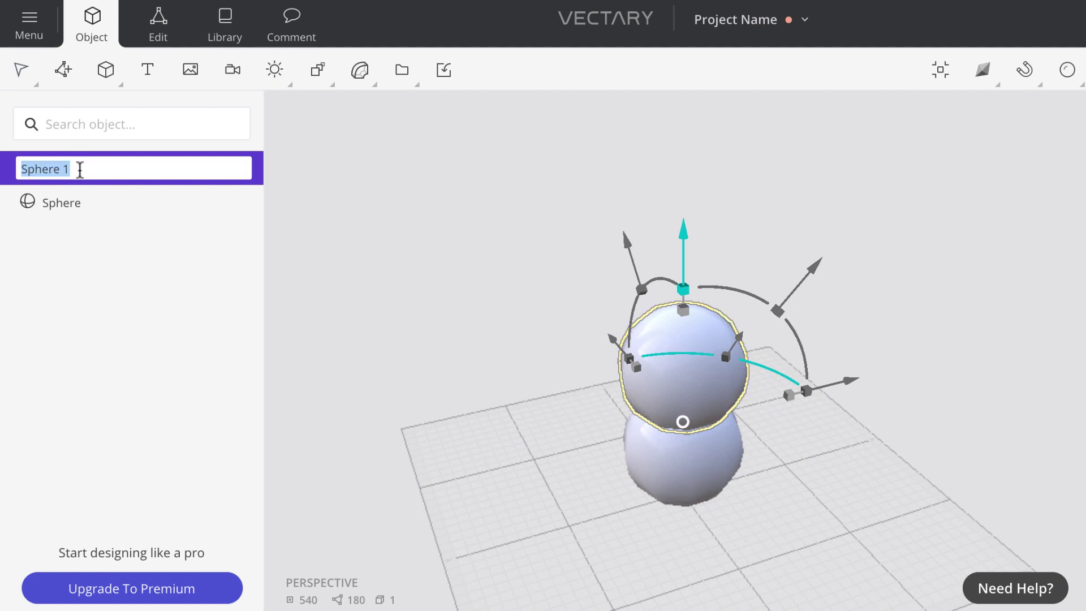
{"action": "type", "text": "middle"}
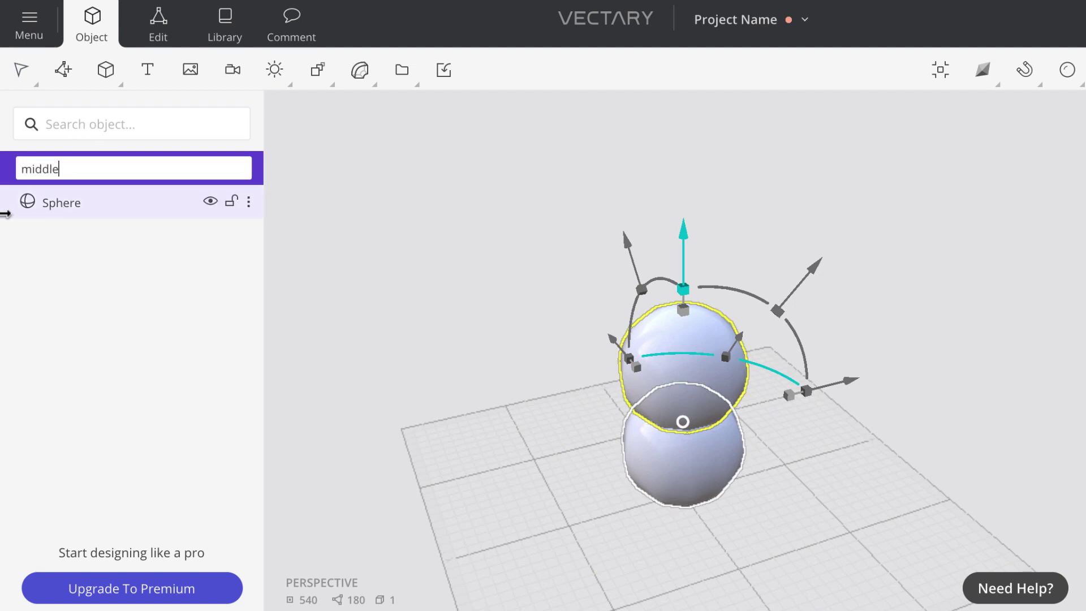
{"action": "key", "text": "Return"}
{"action": "double_click", "coordinate": [69, 205]}
{"action": "type", "text": "bottom"}
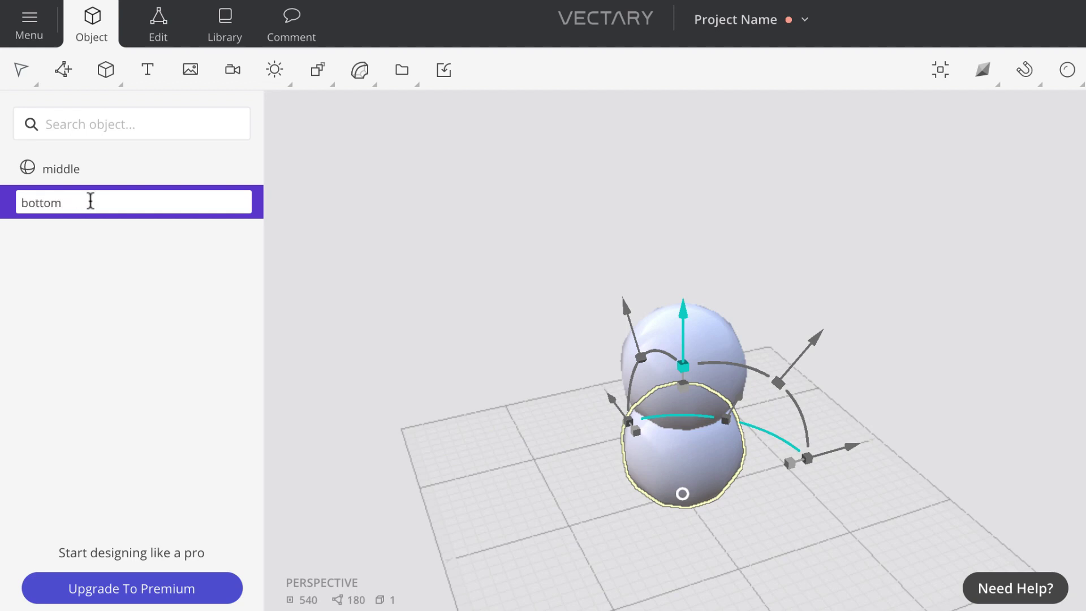
Step: Scale the middle sphere down slightly and adjust its height so it overlaps the top of the bottom sphere
{"action": "left_click_drag", "start_coordinate": [890, 441], "coordinate": [895, 399]}
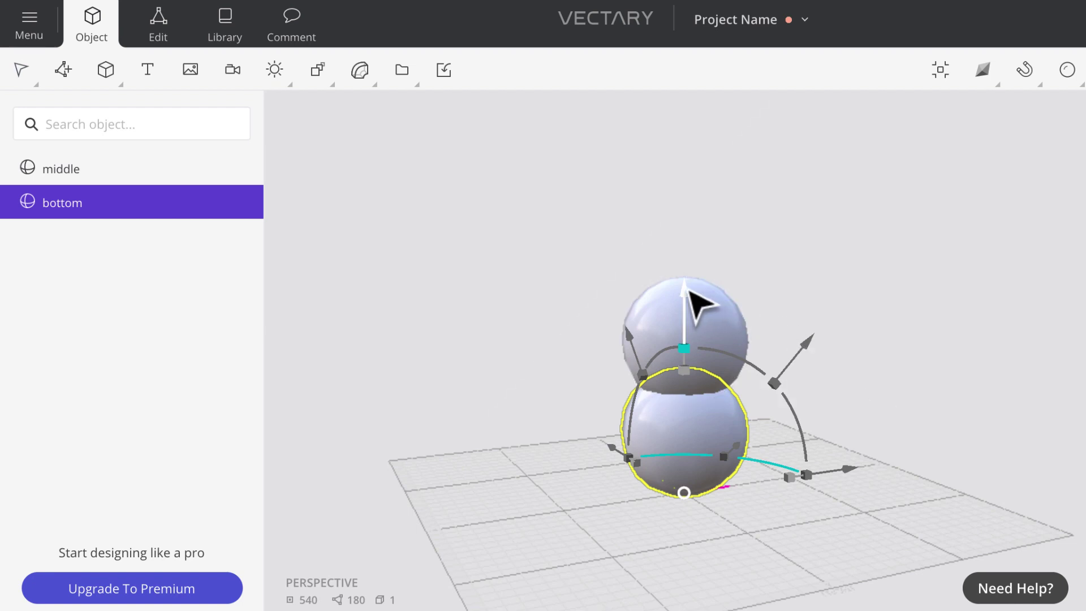
{"action": "left_click_drag", "start_coordinate": [691, 294], "coordinate": [687, 278]}
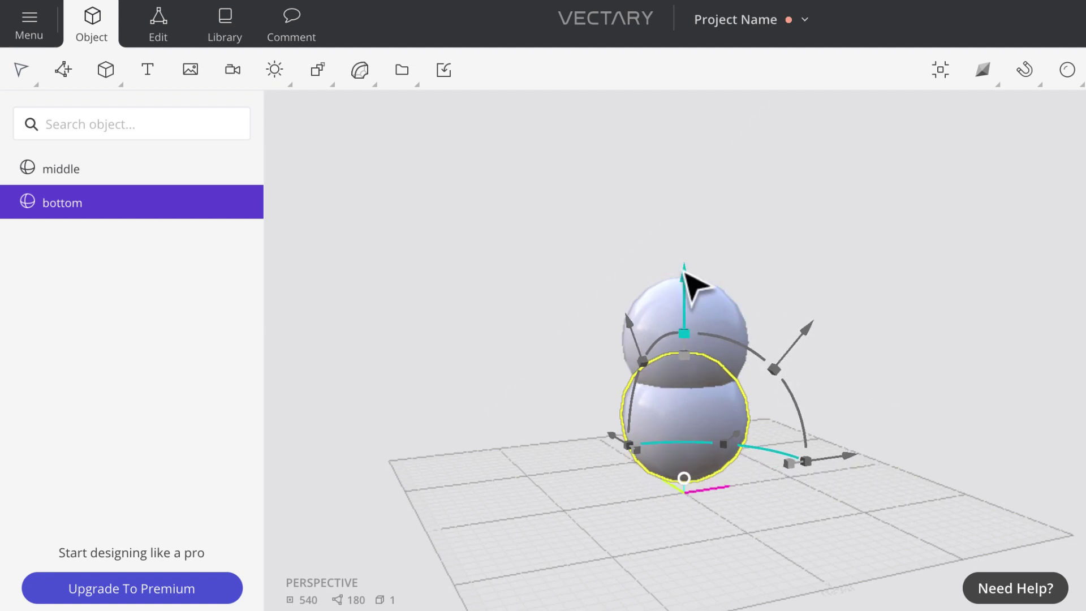
{"action": "left_click", "coordinate": [689, 279]}
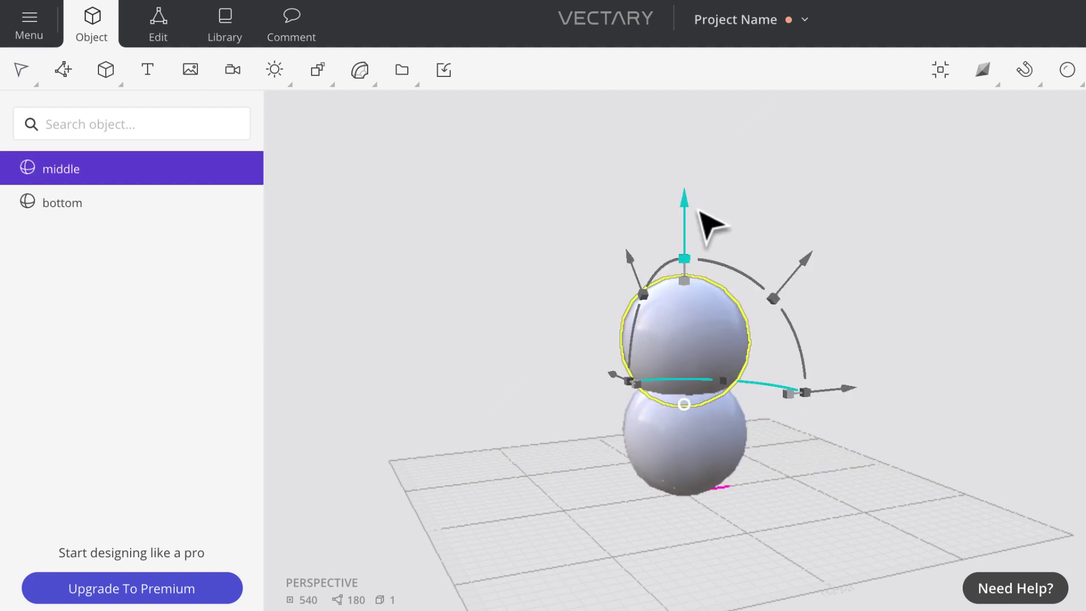
{"action": "left_click_drag", "start_coordinate": [684, 197], "coordinate": [661, 270]}
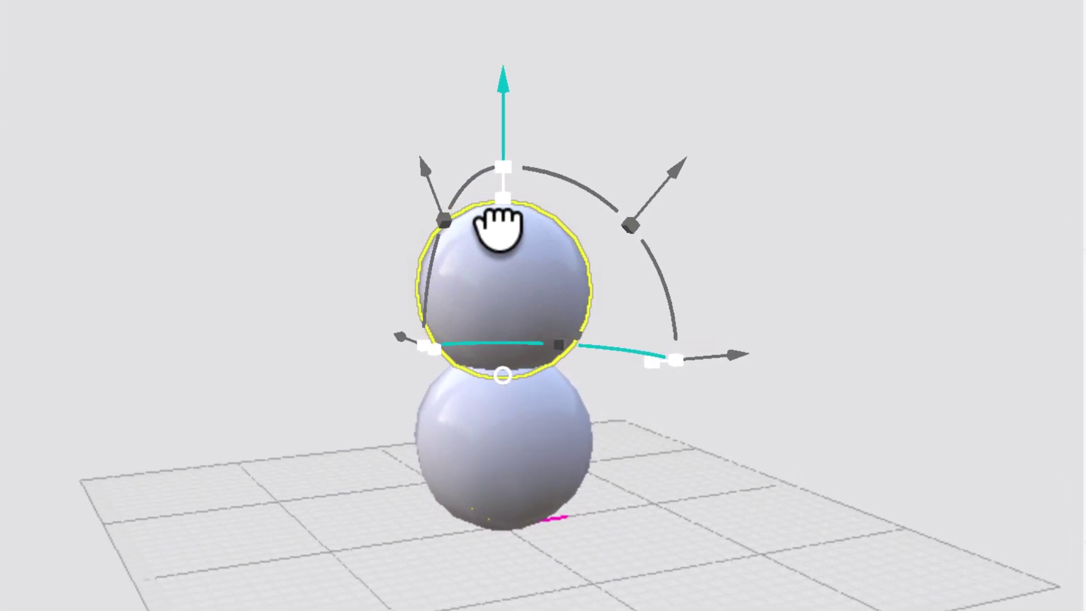
{"action": "mouse_move", "coordinate": [494, 244]}
{"action": "left_mouse_down"}
{"action": "mouse_move", "coordinate": [488, 262]}
{"action": "mouse_move", "coordinate": [500, 245]}
{"action": "mouse_move", "coordinate": [490, 242]}
{"action": "left_mouse_up"}
{"action": "scroll", "coordinate": [798, 373], "scroll_direction": "up", "scroll_amount": 5}
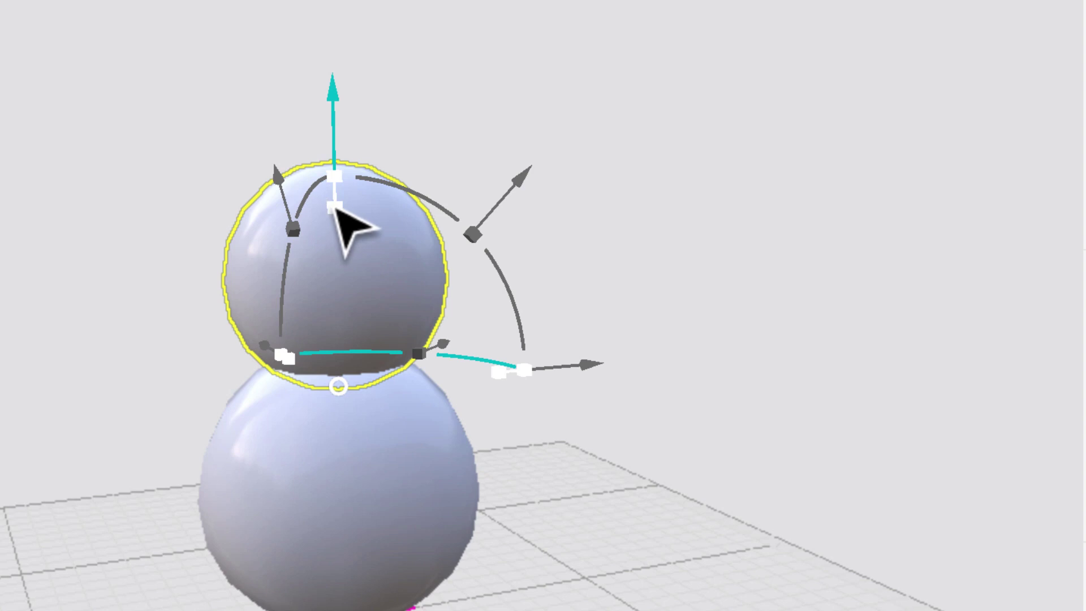
{"action": "mouse_move", "coordinate": [340, 109]}
{"action": "left_mouse_down"}
{"action": "mouse_move", "coordinate": [335, 62]}
{"action": "mouse_move", "coordinate": [332, 114]}
{"action": "left_mouse_up"}
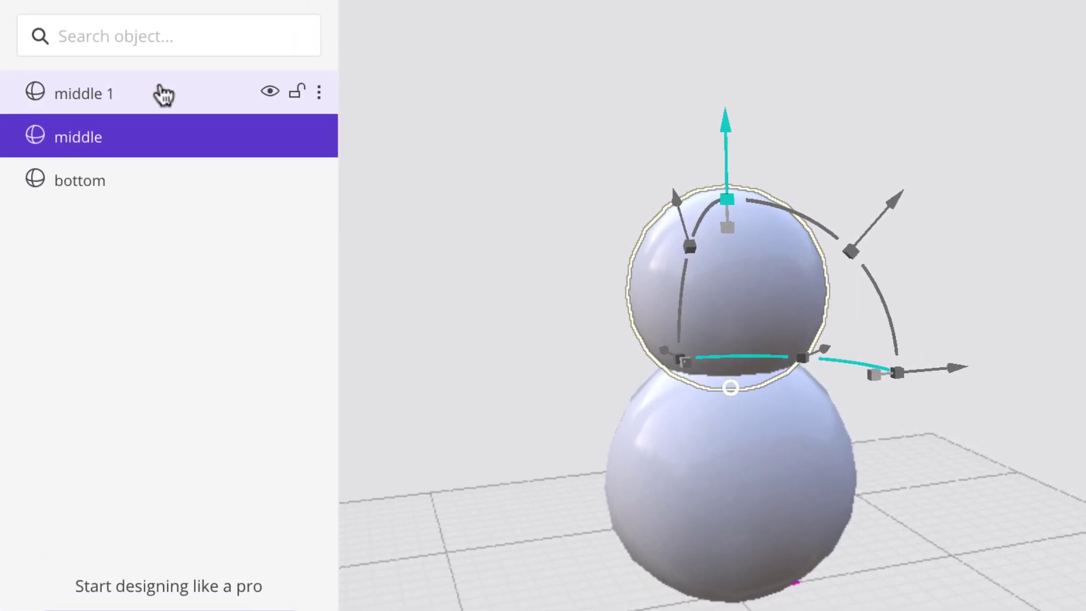
Step: Raise the duplicate of the middle sphere to the top of the stack and scale it down so it slightly overlaps the sphere below
{"action": "left_click", "coordinate": [164, 95]}
{"action": "left_click_drag", "start_coordinate": [729, 122], "coordinate": [747, 12]}
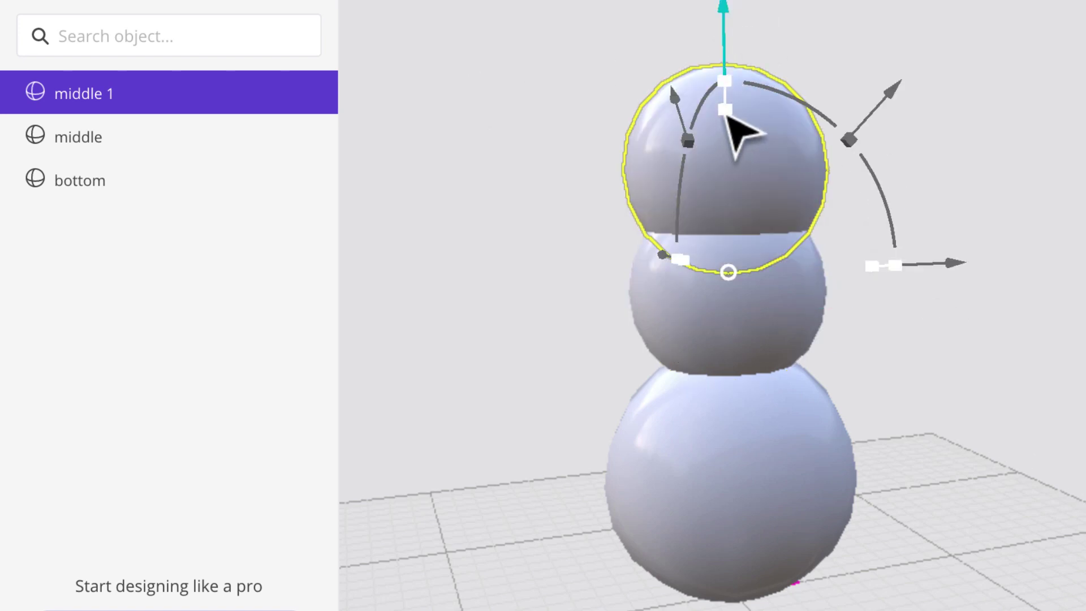
{"action": "left_click_drag", "start_coordinate": [730, 116], "coordinate": [764, 162]}
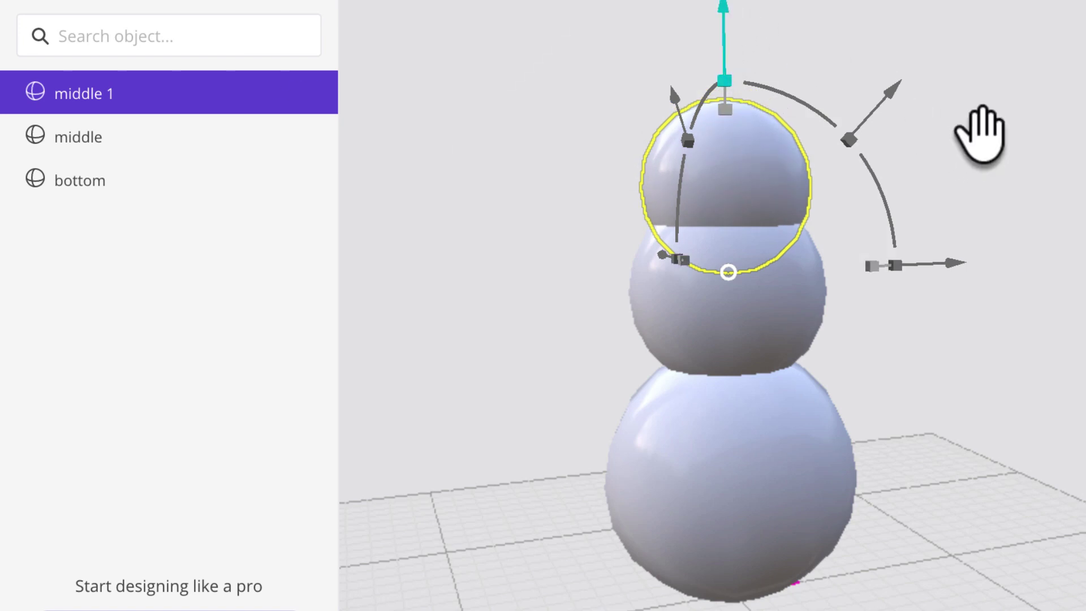
{"action": "right_click_drag", "start_coordinate": [983, 168], "coordinate": [994, 214]}
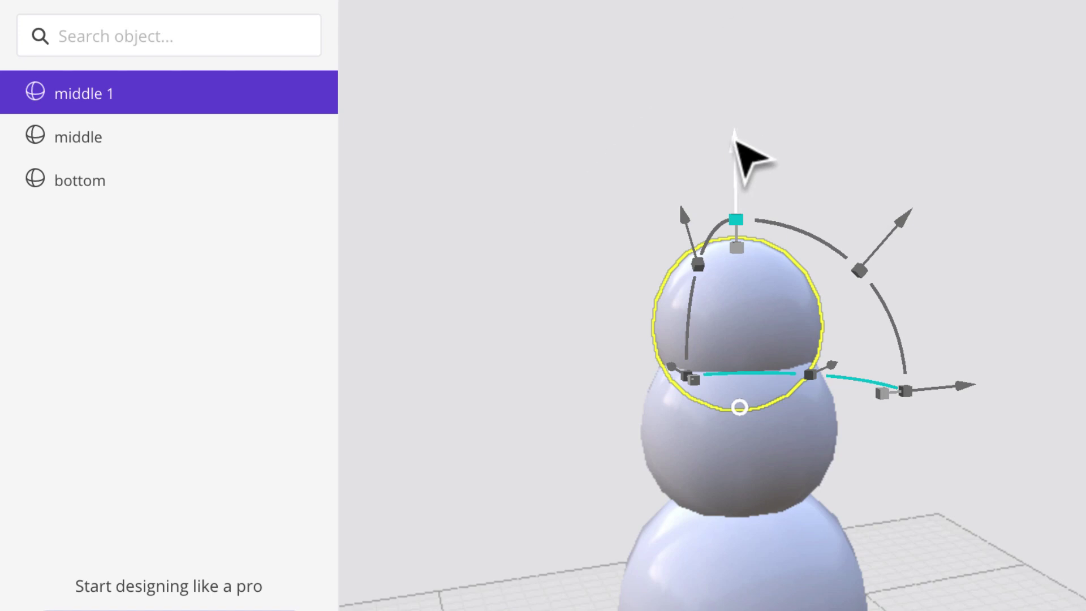
{"action": "mouse_move", "coordinate": [738, 119]}
{"action": "right_mouse_down"}
{"action": "mouse_move", "coordinate": [740, 96]}
{"action": "mouse_move", "coordinate": [740, 112]}
{"action": "right_mouse_up"}
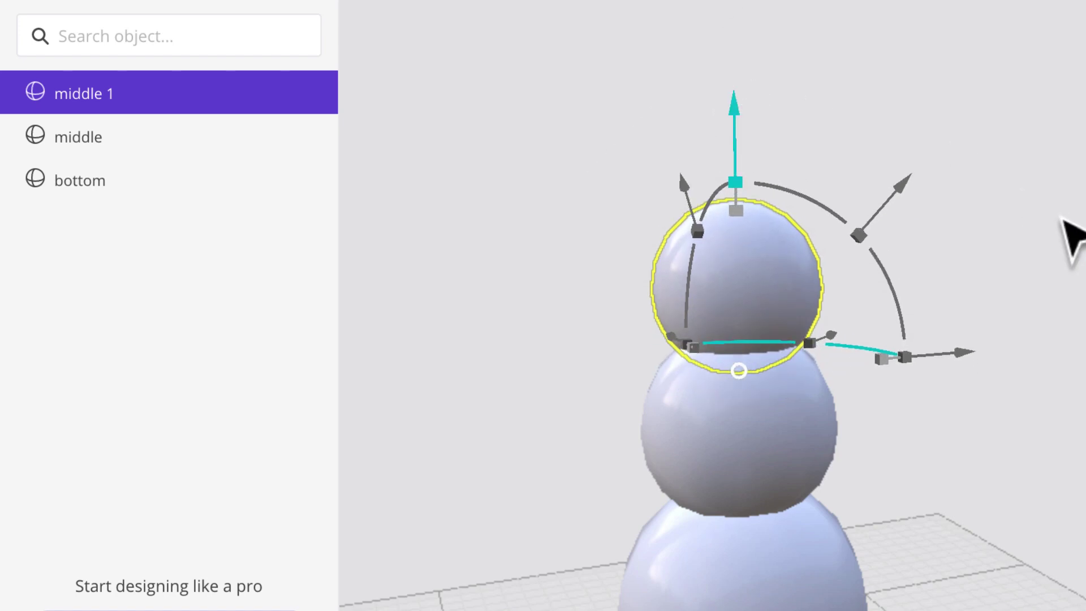
{"action": "scroll", "coordinate": [1069, 237], "scroll_direction": "down", "scroll_amount": 1}
{"action": "scroll", "coordinate": [1072, 238], "scroll_direction": "down", "scroll_amount": 4}
{"action": "scroll", "coordinate": [1072, 237], "scroll_direction": "up", "scroll_amount": 3}
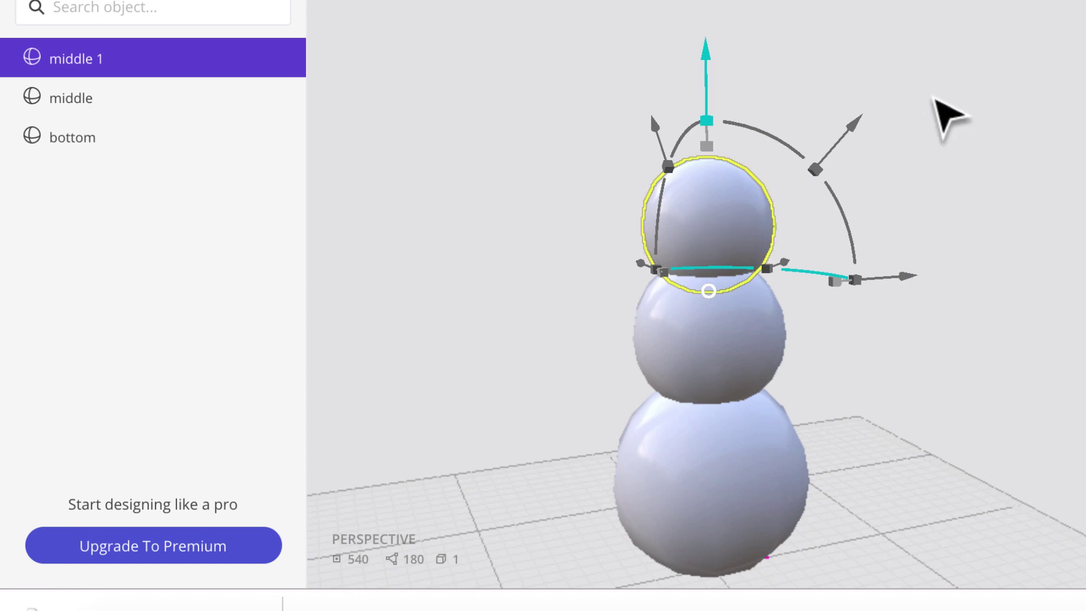
Step: Rename the uppermost sphere, middle 1, as top
{"action": "left_click", "coordinate": [935, 98]}
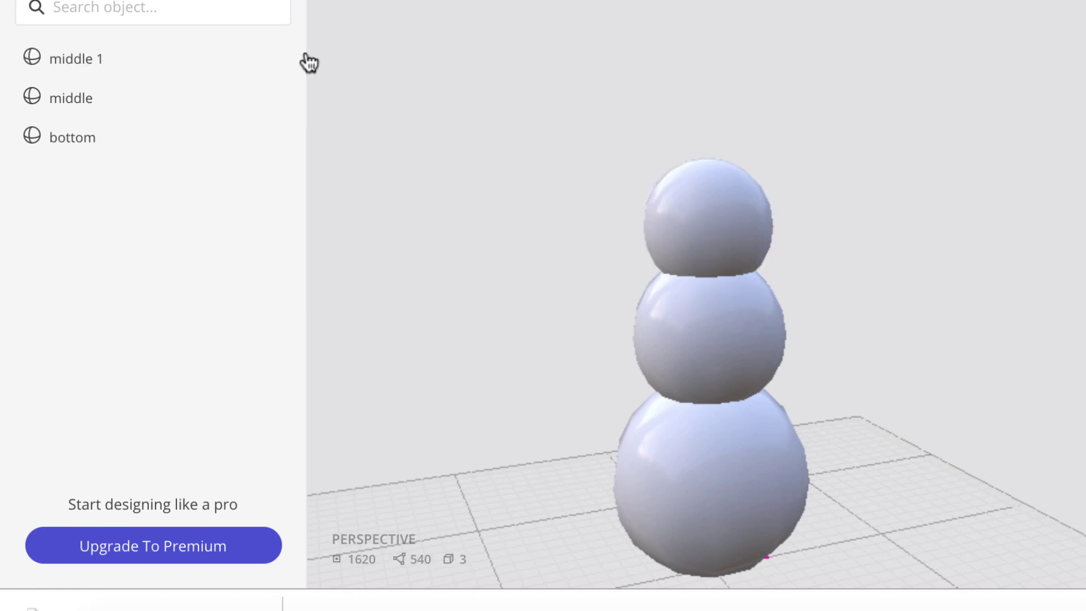
{"action": "double_click", "coordinate": [88, 61]}
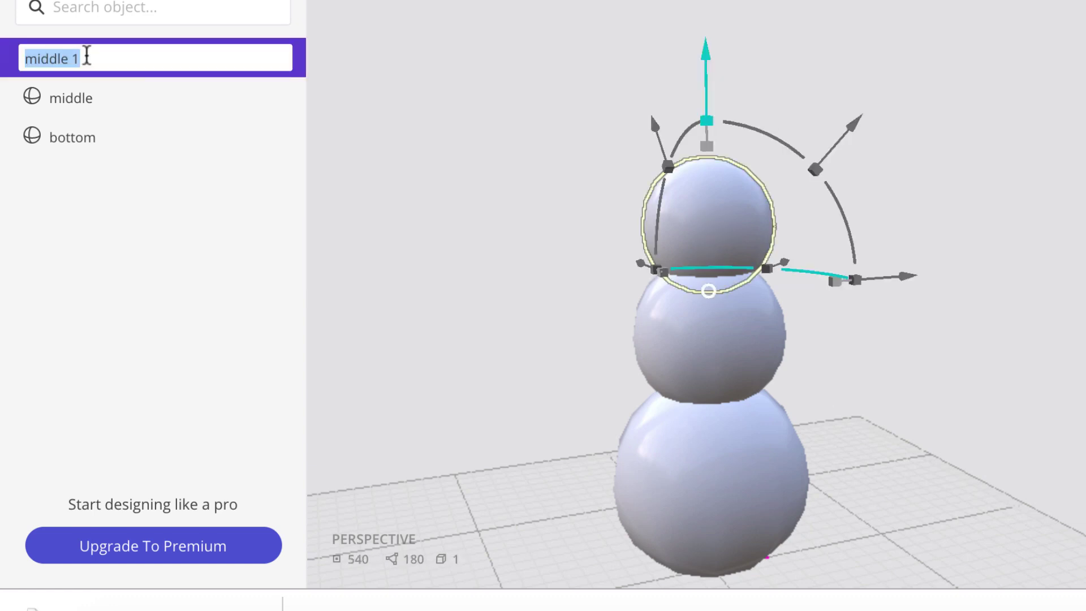
{"action": "key", "text": "Return"}
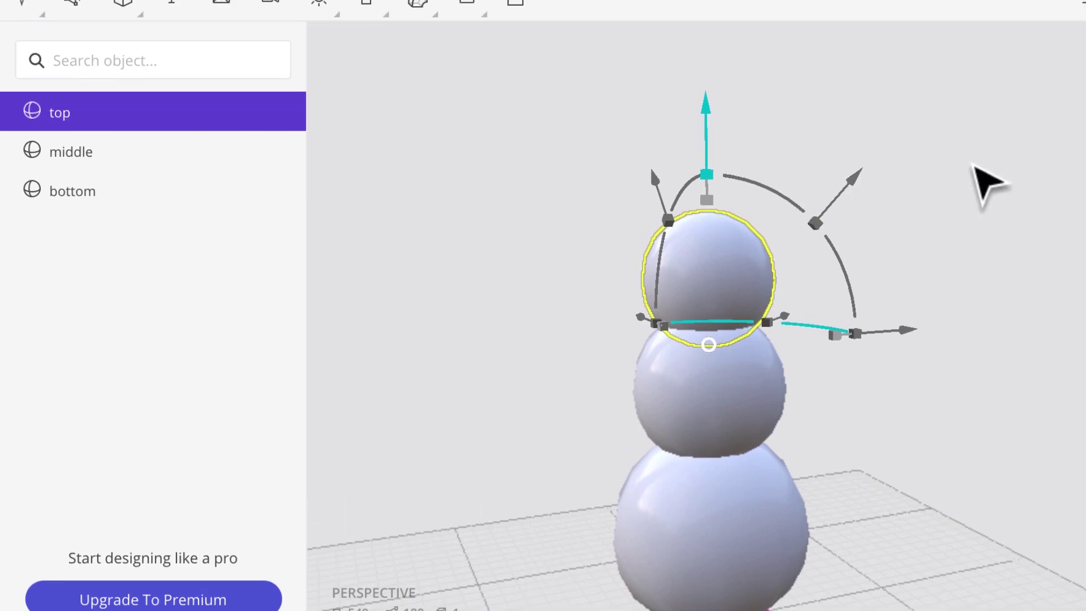
Step: Duplicate the top sphere and raise the copy above the snowman's head
{"action": "left_click", "coordinate": [134, 92]}
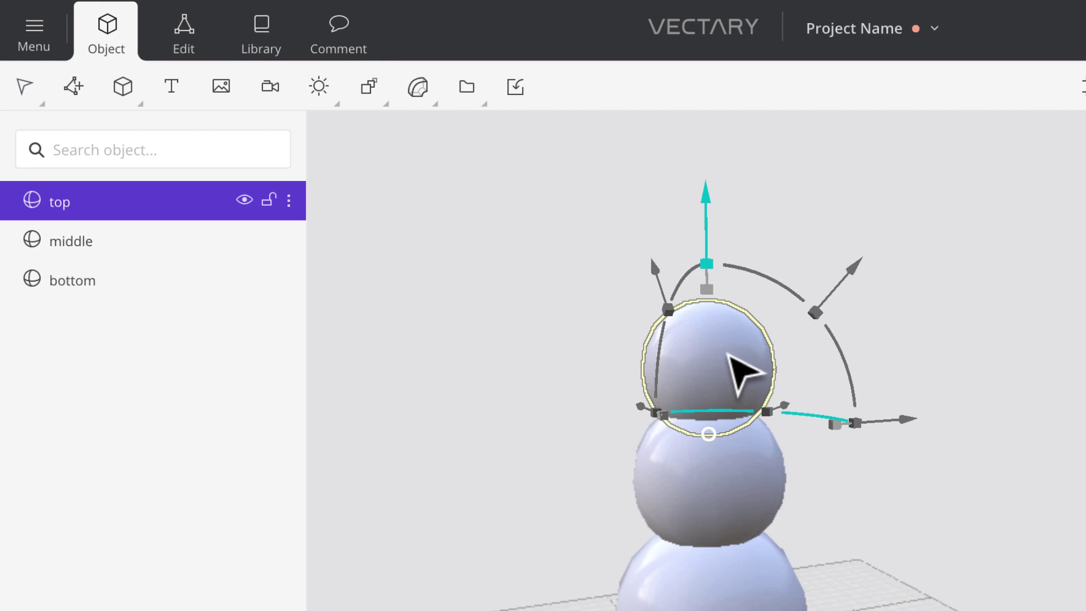
{"action": "key", "text": "ctrl+d"}
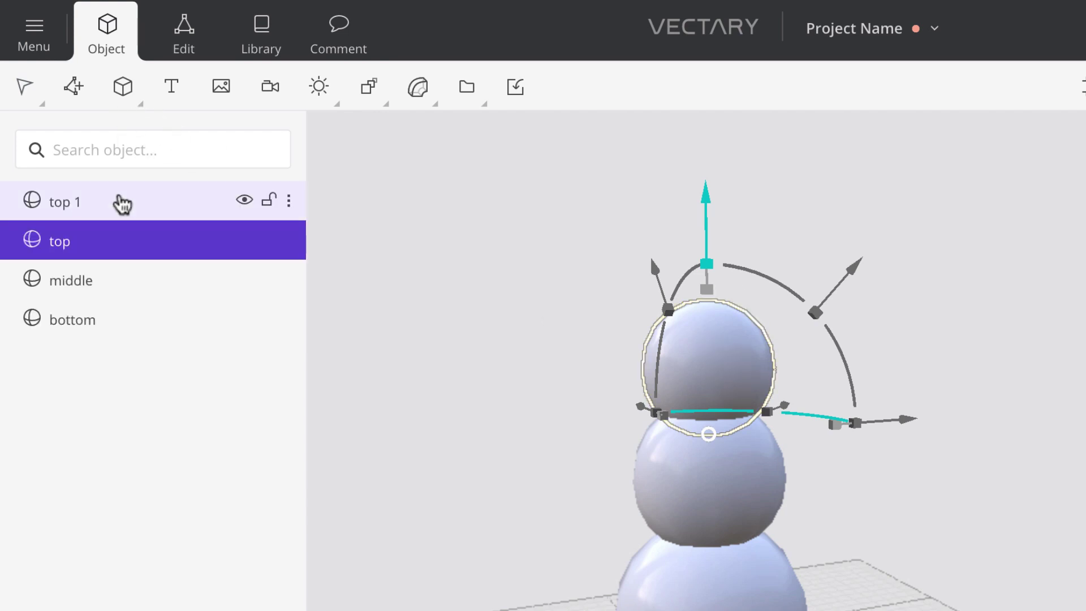
{"action": "left_click", "coordinate": [121, 203]}
{"action": "left_click_drag", "start_coordinate": [705, 196], "coordinate": [720, 94]}
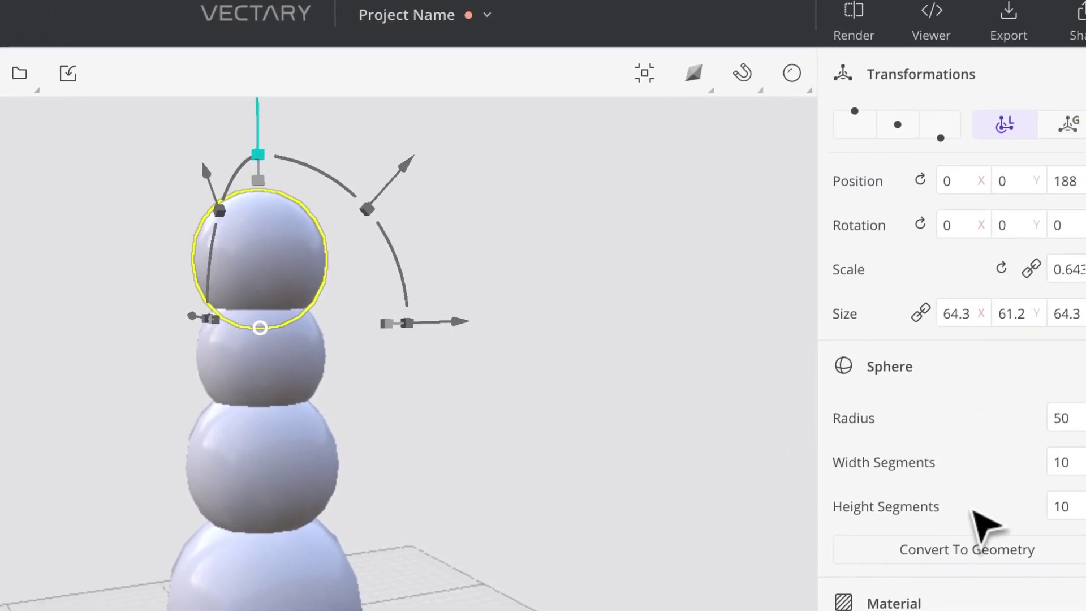
Step: Turn the raised copy into a near-black ball (#131314) about 27.4 wide, placed off to the side of the head along X
{"action": "scroll", "coordinate": [928, 524], "scroll_direction": "down", "scroll_amount": 3}
{"action": "left_click", "coordinate": [811, 547]}
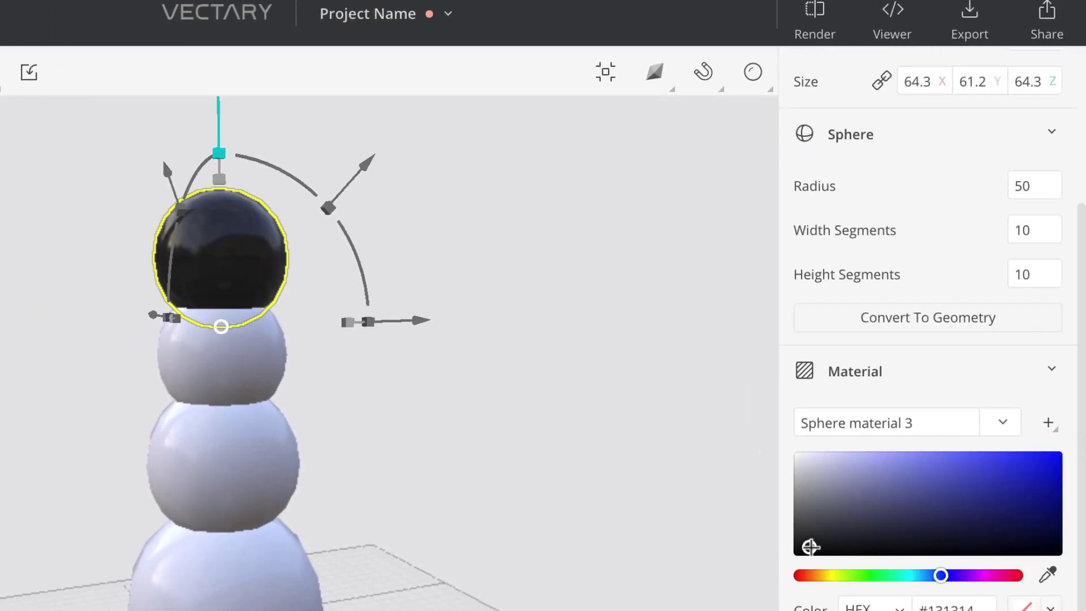
{"action": "left_click_drag", "start_coordinate": [220, 183], "coordinate": [281, 306]}
{"action": "left_click_drag", "start_coordinate": [427, 331], "coordinate": [504, 328]}
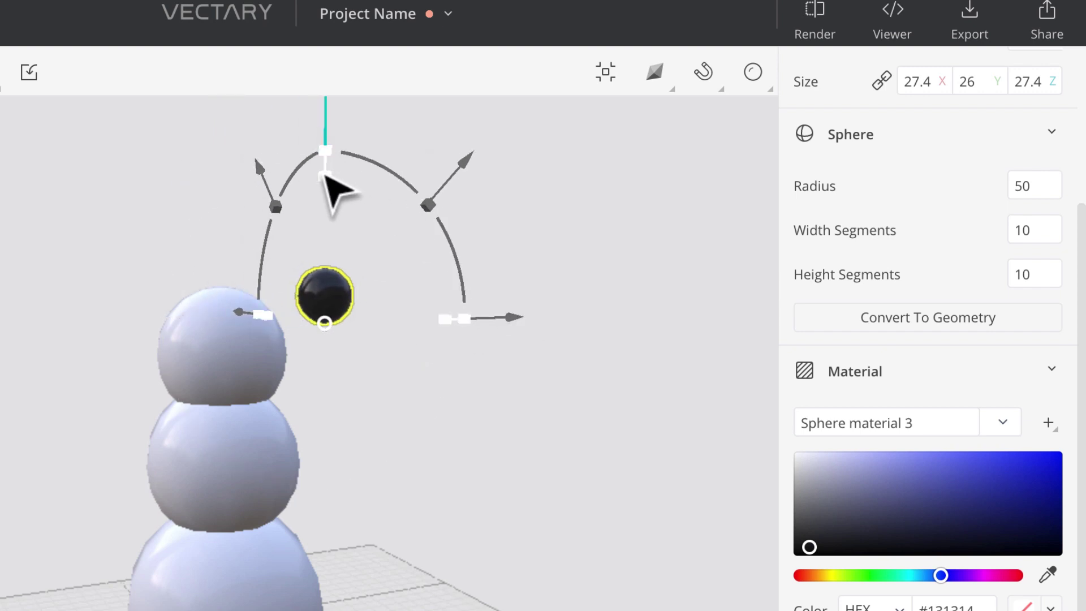
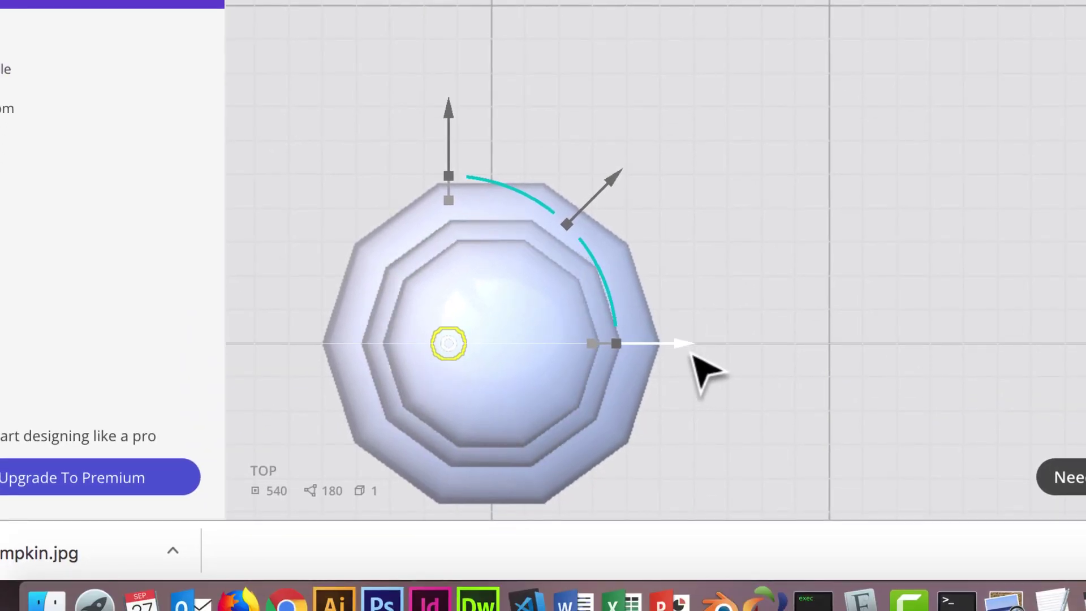
Step: Shift the small black sphere along X so it lies on the left half of the head as seen from the front
{"action": "left_click_drag", "start_coordinate": [680, 343], "coordinate": [816, 347]}
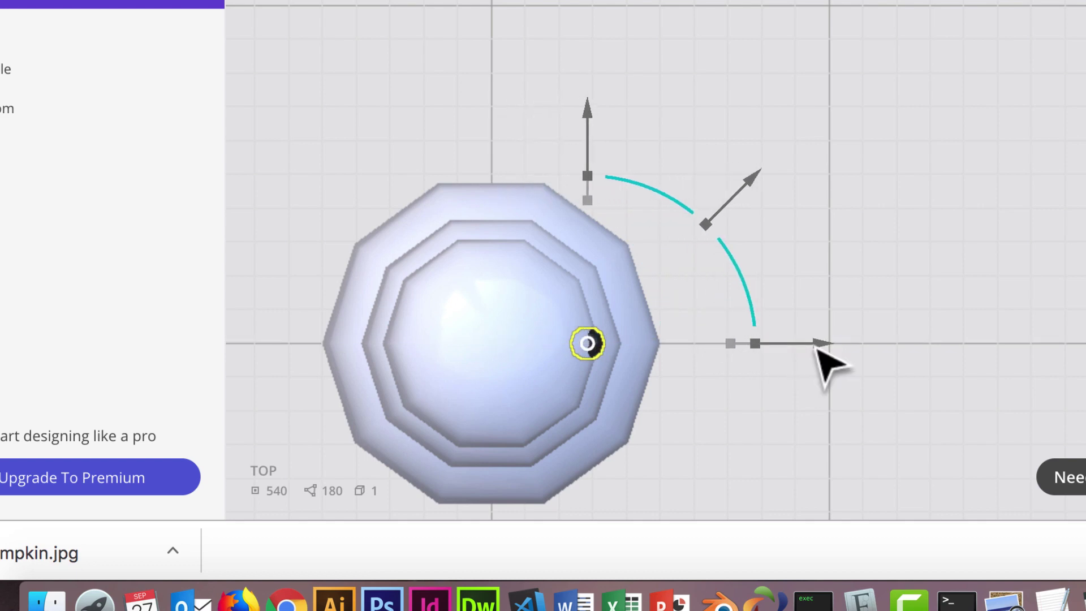
{"action": "key", "text": "5"}
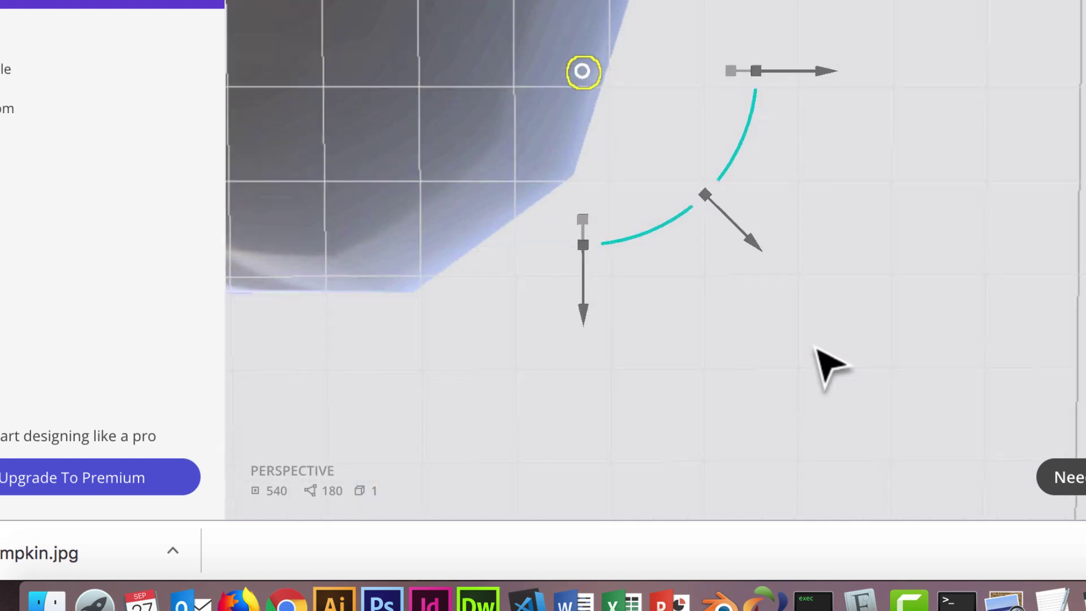
{"action": "key", "text": "1"}
{"action": "left_click_drag", "start_coordinate": [815, 249], "coordinate": [667, 252]}
{"action": "key", "text": "5"}
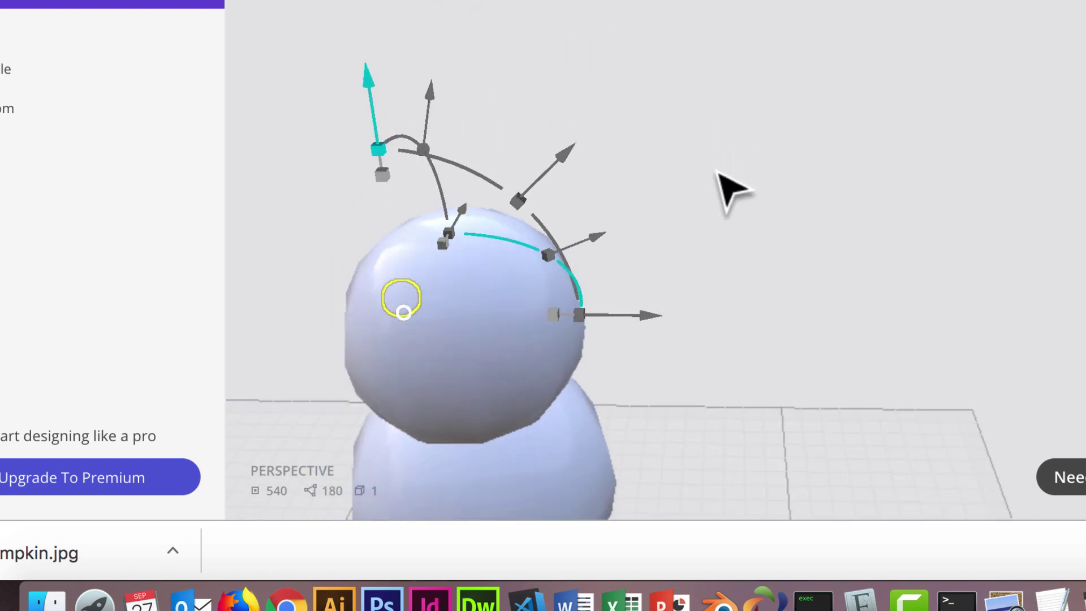
Step: Move the small black sphere forward along Y until it pokes out of the front of the head
{"action": "left_click_drag", "start_coordinate": [726, 229], "coordinate": [858, 309]}
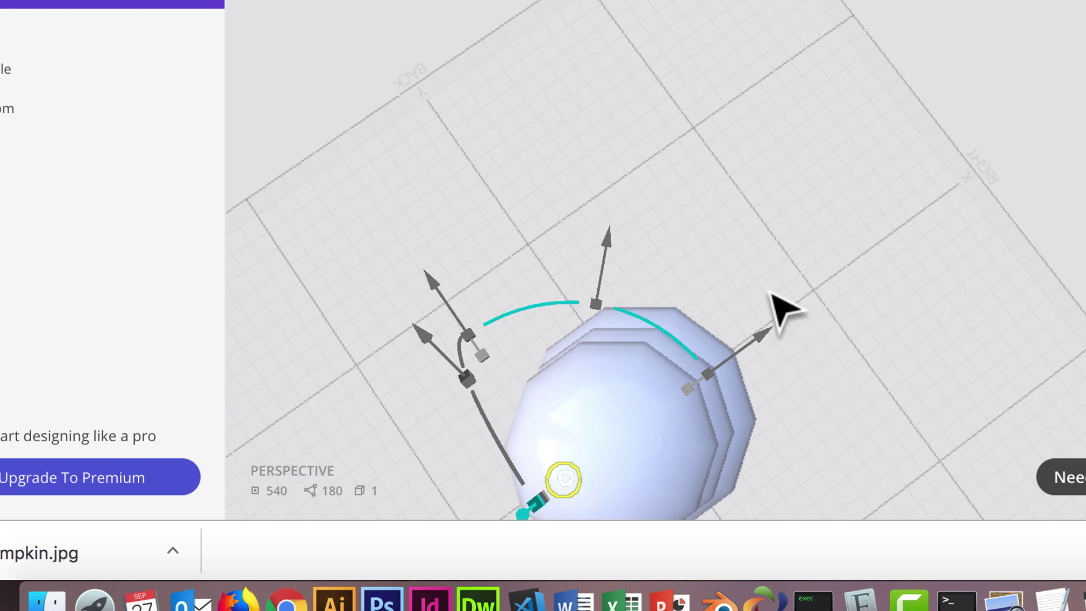
{"action": "scroll", "coordinate": [837, 351], "scroll_direction": "down", "scroll_amount": 2}
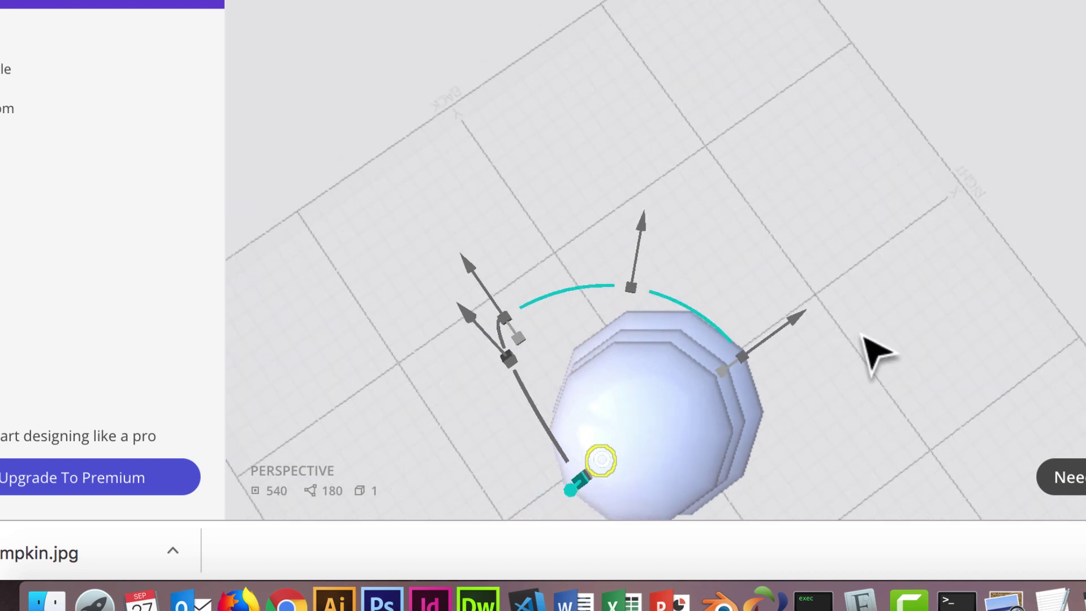
{"action": "left_click_drag", "start_coordinate": [892, 344], "coordinate": [878, 219]}
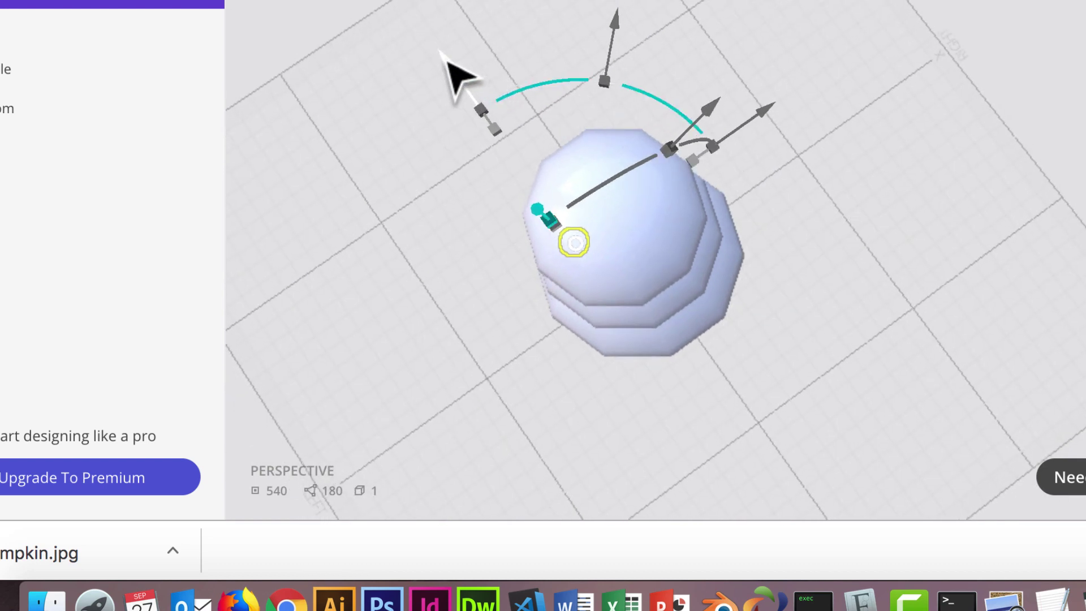
{"action": "left_click_drag", "start_coordinate": [447, 59], "coordinate": [495, 110]}
Step: Examine the black eye's placement on the head from the top, bottom, front and right views
{"action": "key", "text": "7"}
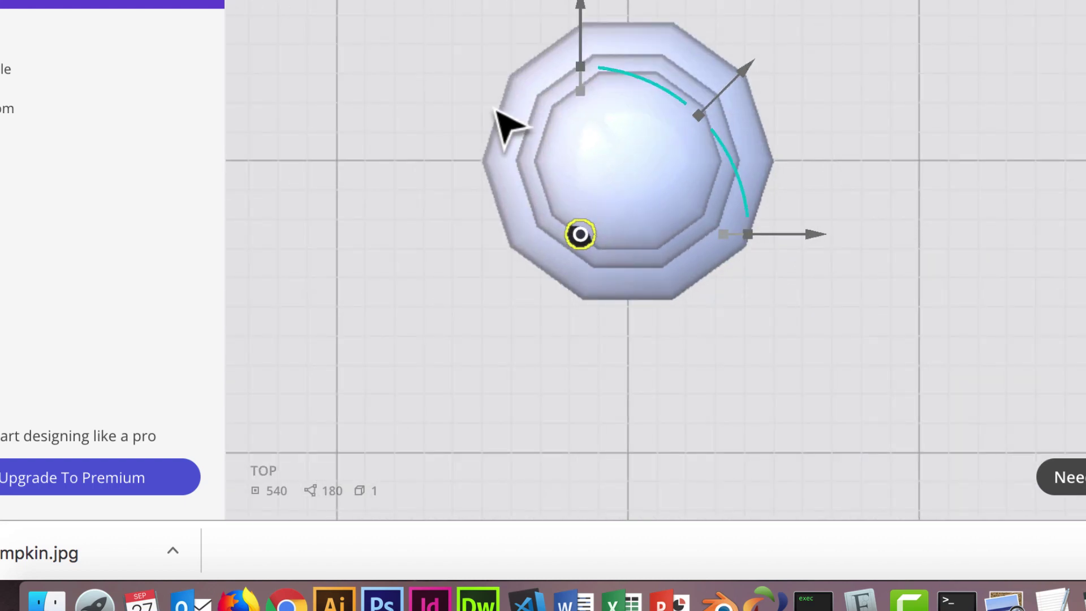
{"action": "key", "text": "ctrl+7"}
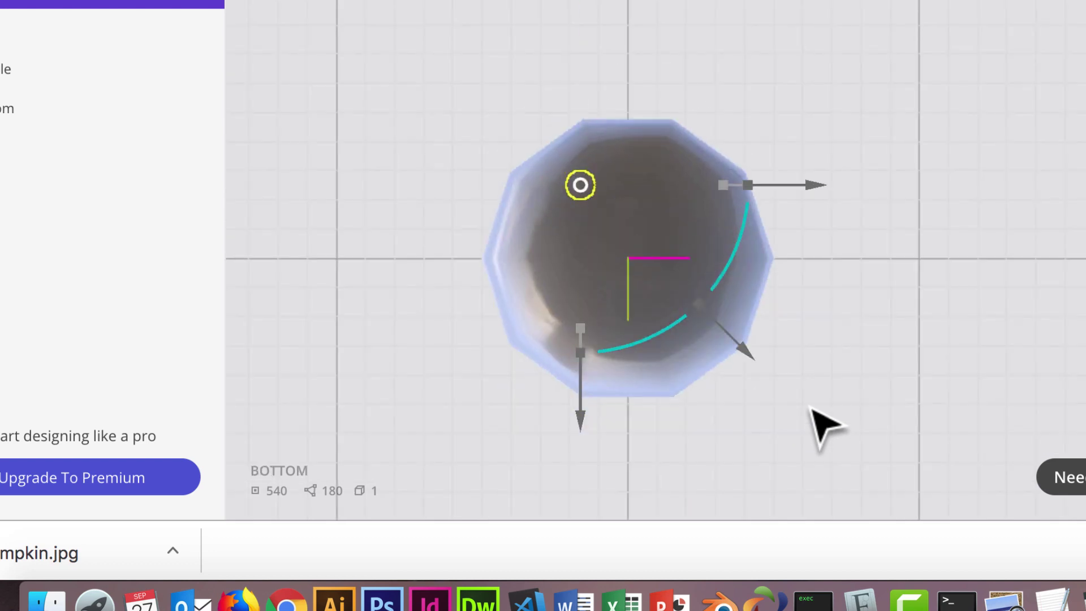
{"action": "key", "text": "1"}
{"action": "key", "text": "3"}
{"action": "key", "text": "ctrl+1"}
{"action": "key", "text": "7"}
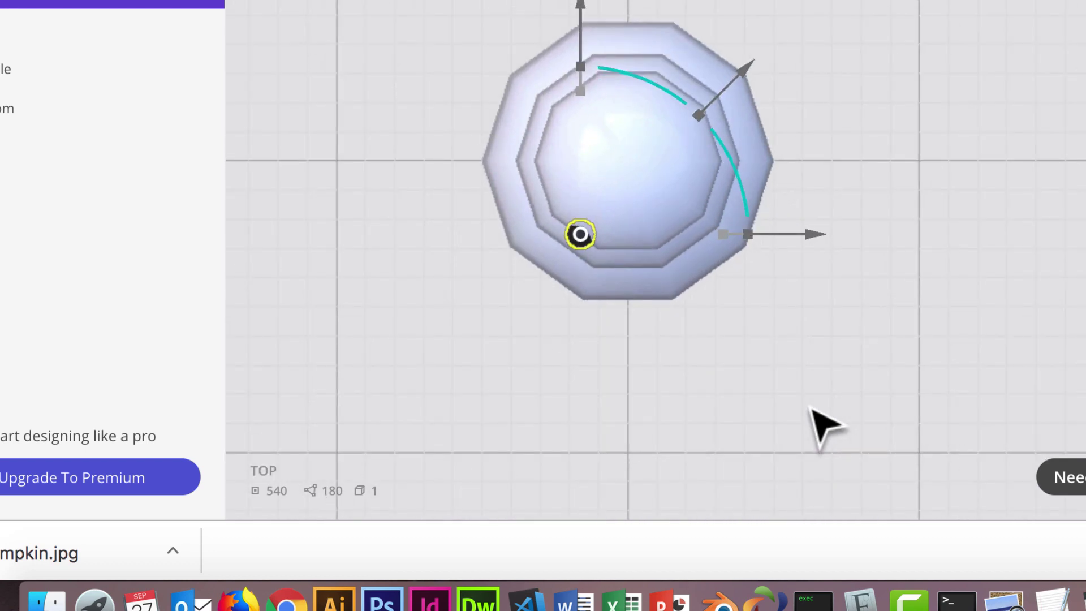
{"action": "key", "text": "ctrl+7"}
{"action": "key", "text": "1"}
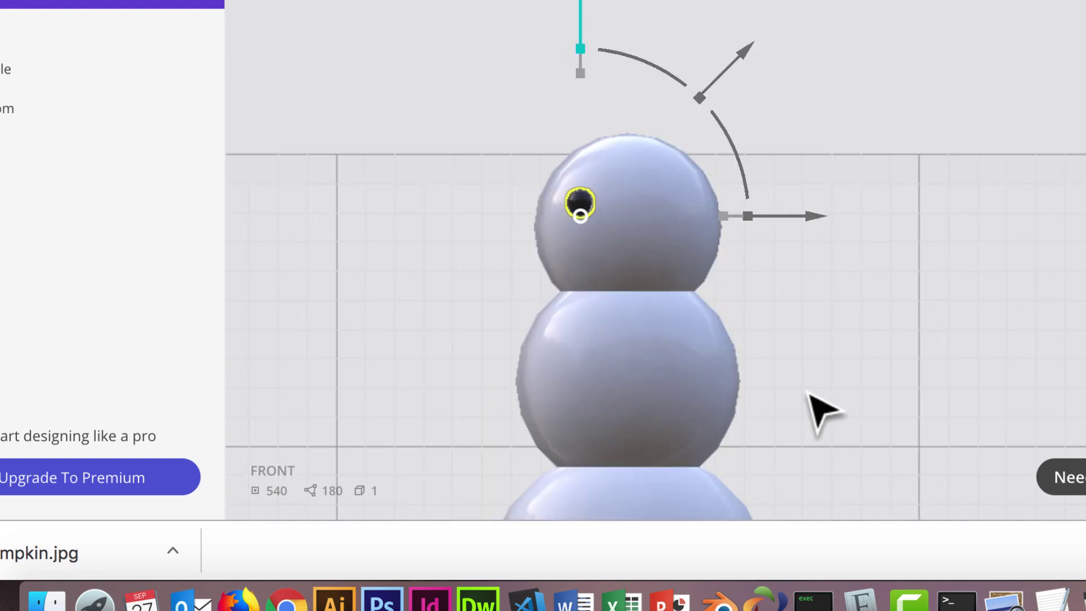
{"action": "key", "text": "3"}
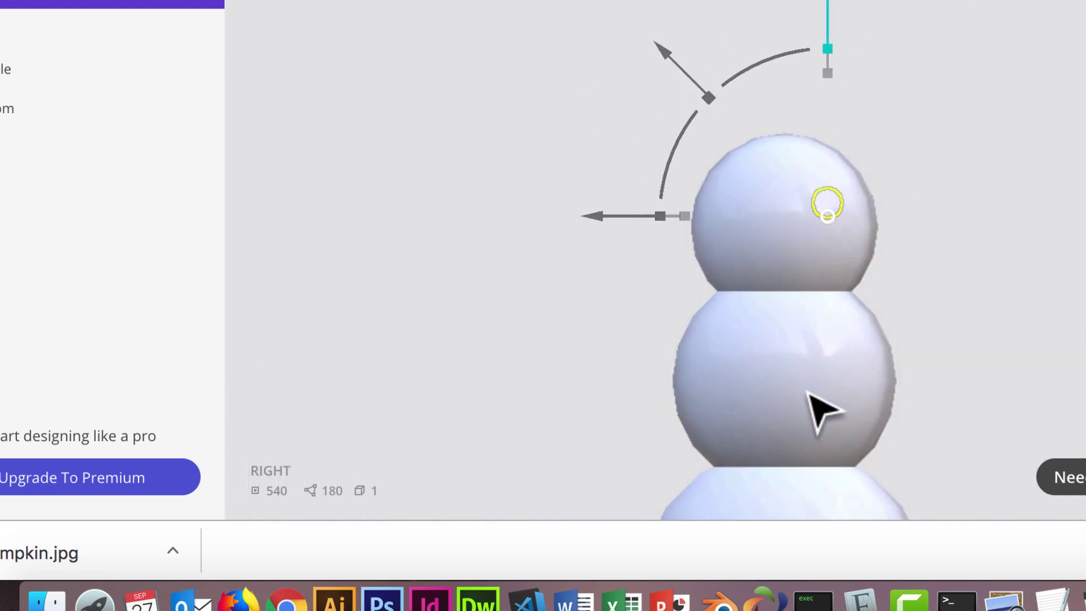
{"action": "key", "text": "ctrl+1"}
{"action": "key", "text": "ctrl+3"}
{"action": "key", "text": "5"}
Step: Nudge the black eye slightly inward along X and further forward along Y so it sits on the front of the face
{"action": "key", "text": "7"}
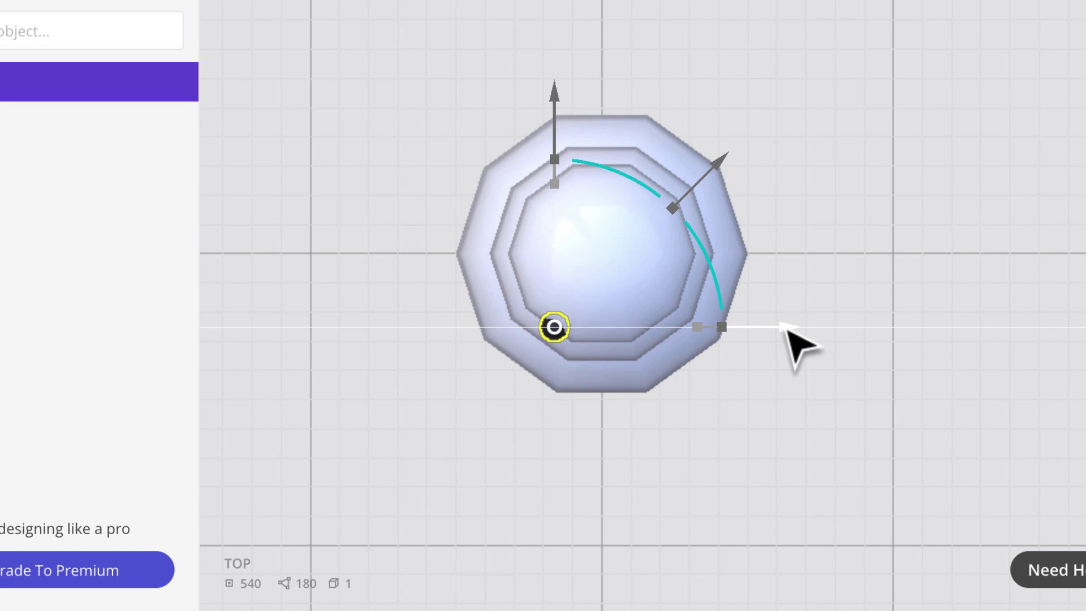
{"action": "left_click_drag", "start_coordinate": [789, 328], "coordinate": [809, 328]}
{"action": "left_click_drag", "start_coordinate": [573, 90], "coordinate": [574, 108]}
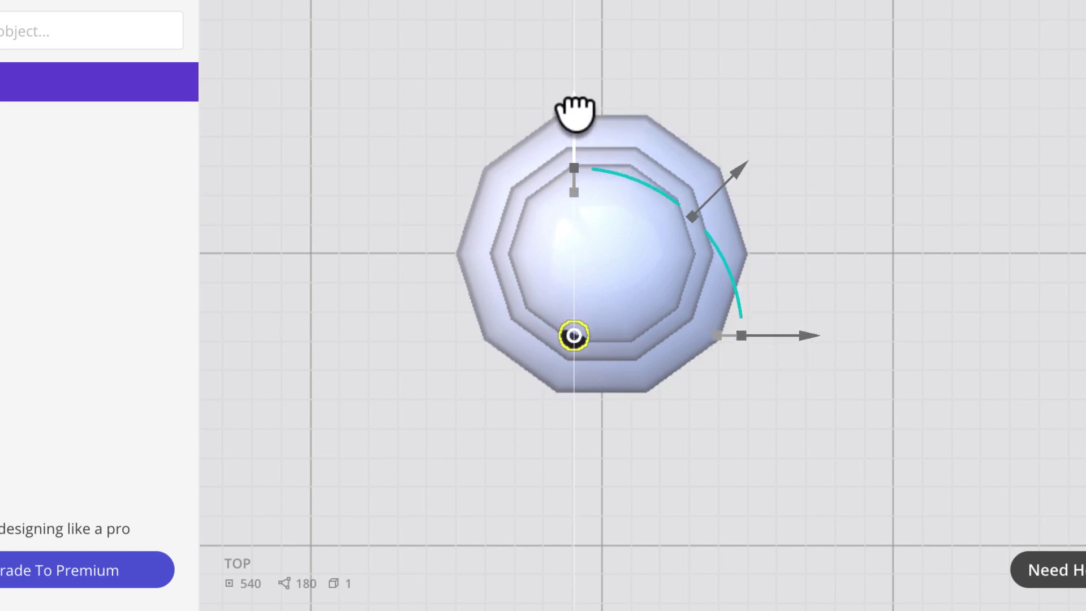
{"action": "left_click_drag", "start_coordinate": [650, 441], "coordinate": [634, 331]}
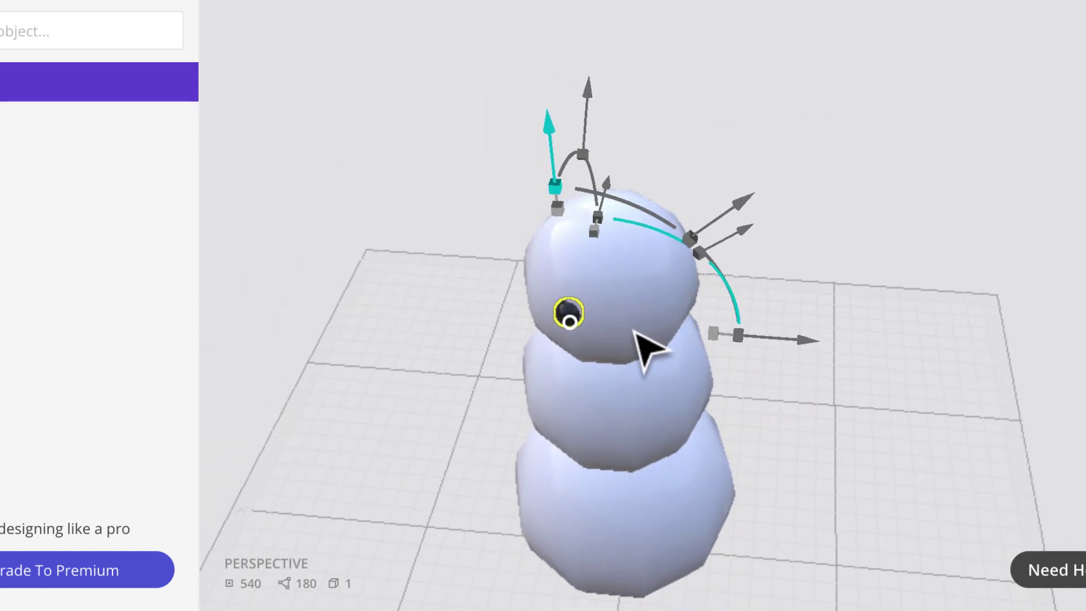
{"action": "key", "text": "1"}
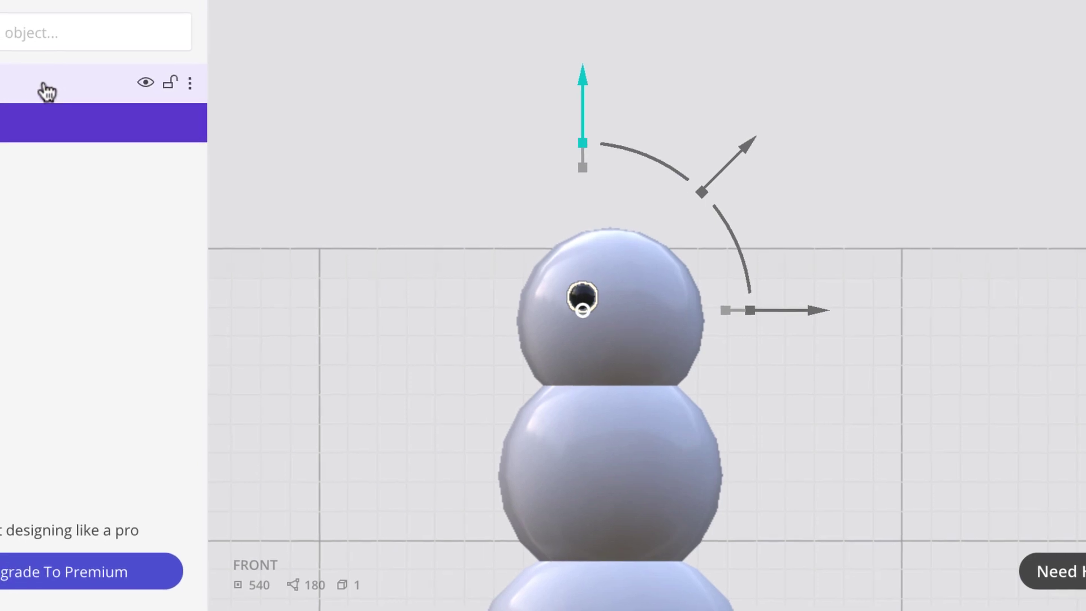
Step: Duplicate the black eye and move the copy along X to the right half of the face
{"action": "left_click", "coordinate": [47, 89]}
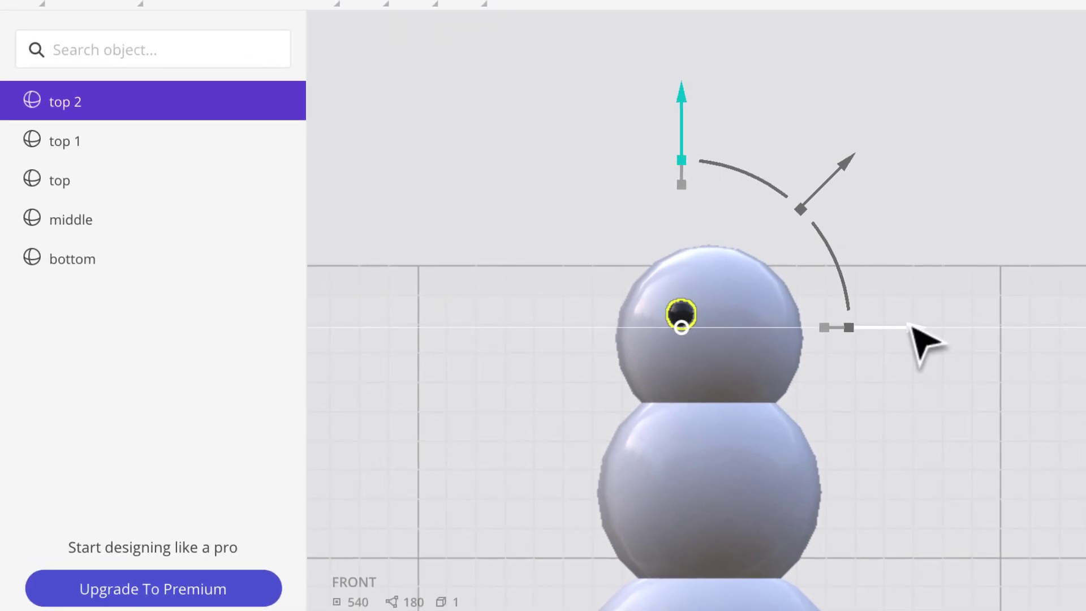
{"action": "left_click_drag", "start_coordinate": [910, 326], "coordinate": [972, 329]}
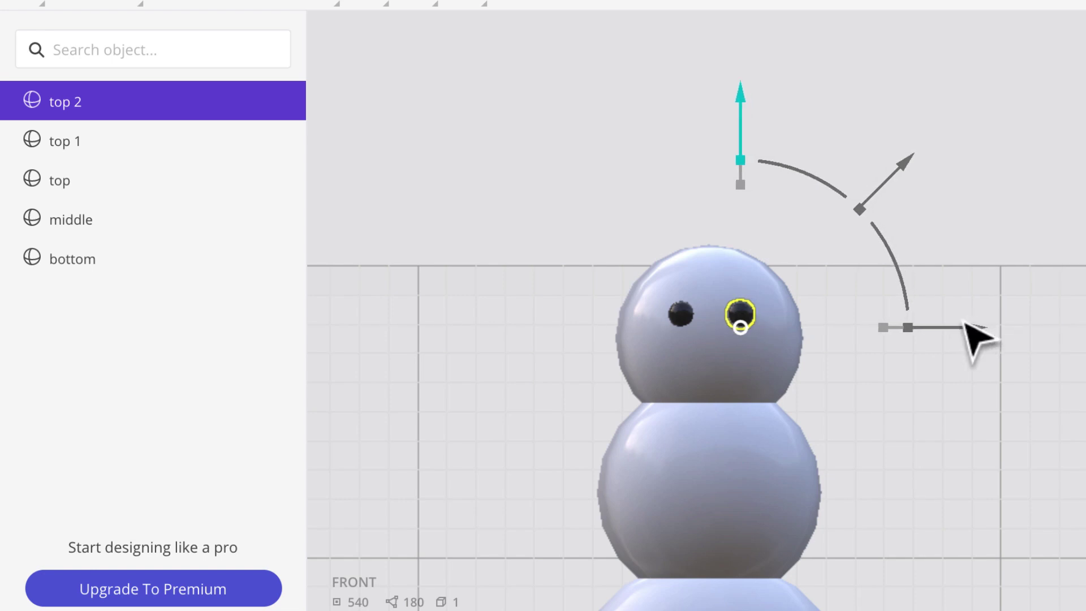
Step: Rename the two small black spheres as "eye left" and "eye right"
{"action": "double_click", "coordinate": [65, 141]}
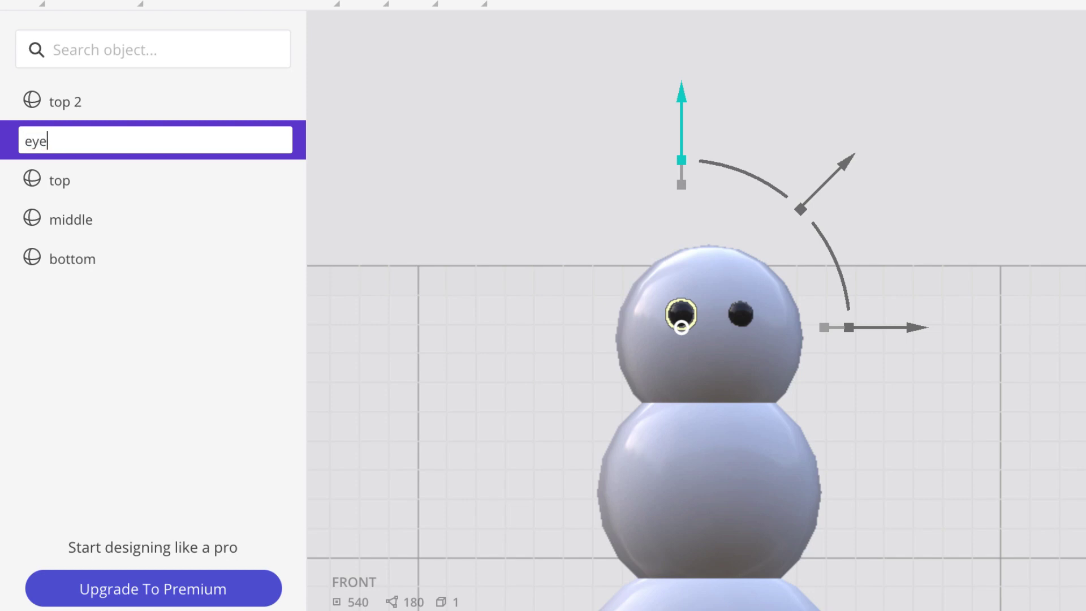
{"action": "type", "text": "eye left"}
{"action": "key", "text": "Return"}
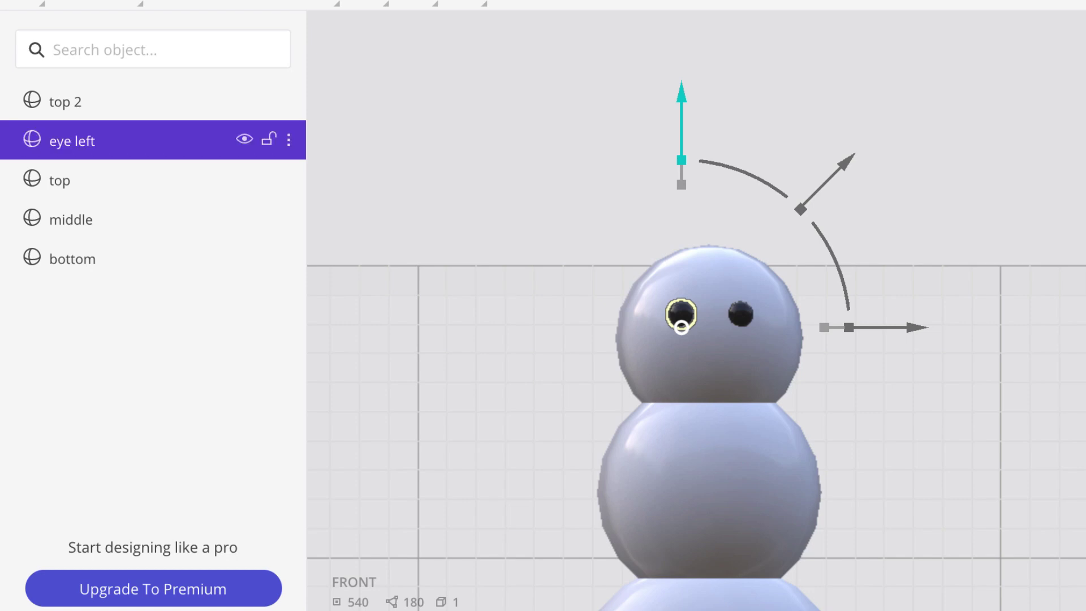
{"action": "left_click", "coordinate": [75, 114]}
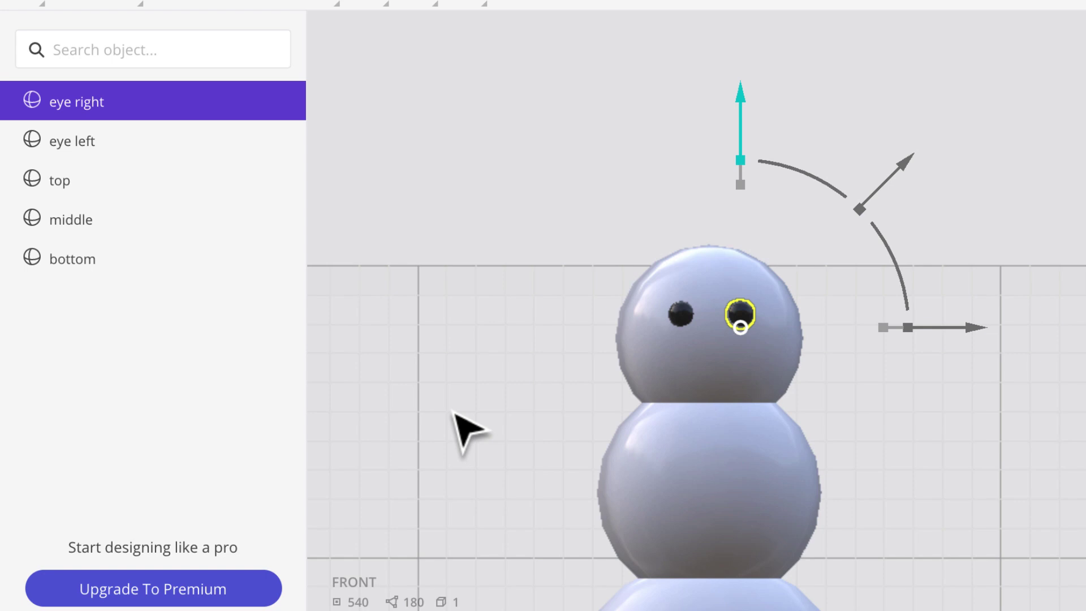
Step: Examine the placement of both eyes from the right, back, left and top views and in a close perspective view
{"action": "key", "text": "3"}
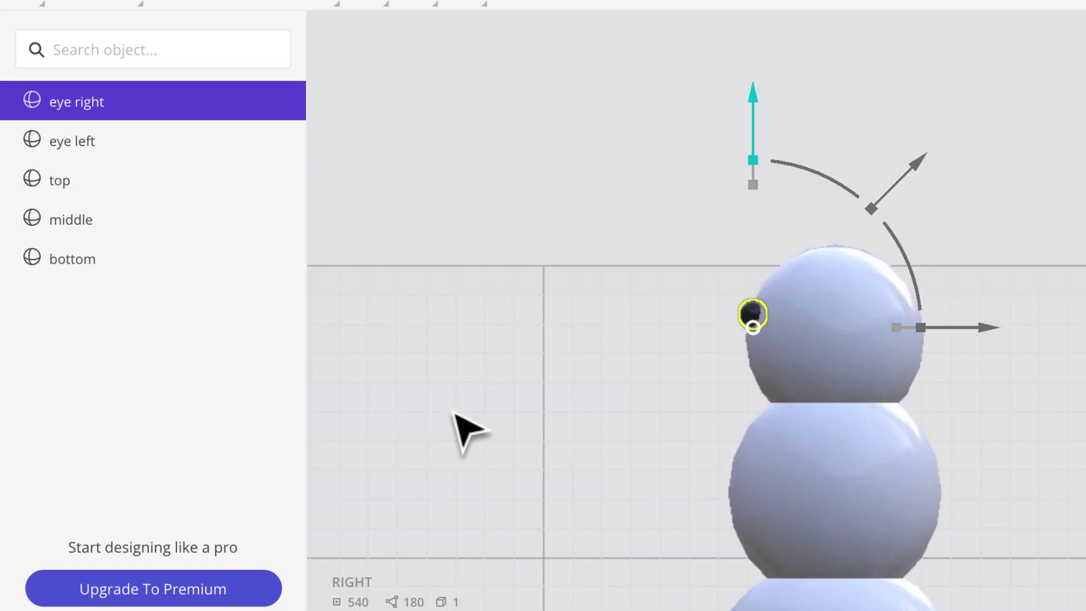
{"action": "key", "text": "ctrl+1"}
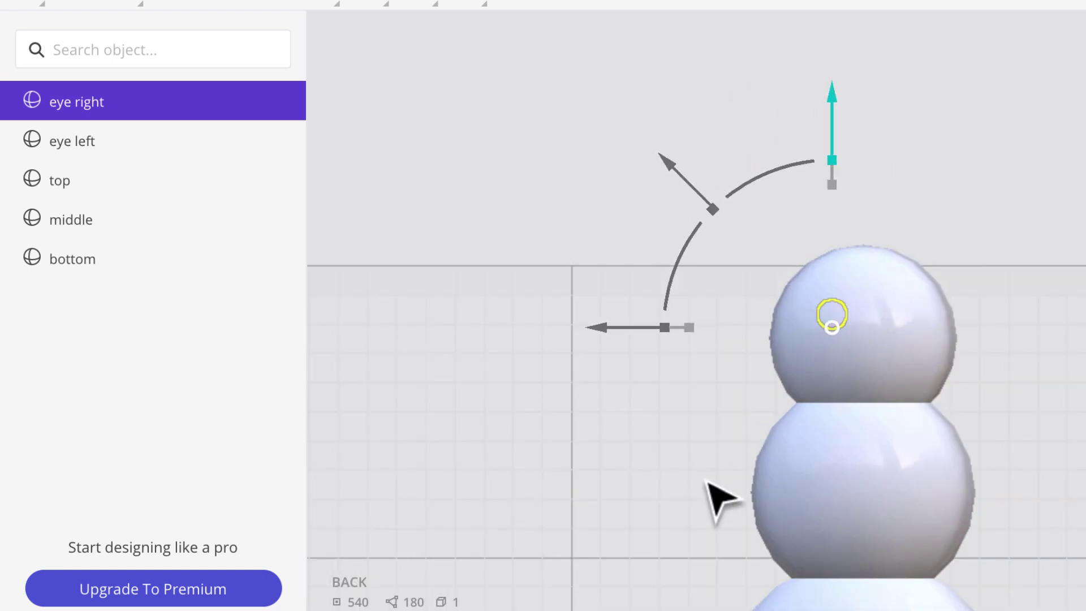
{"action": "key", "text": "ctrl+3"}
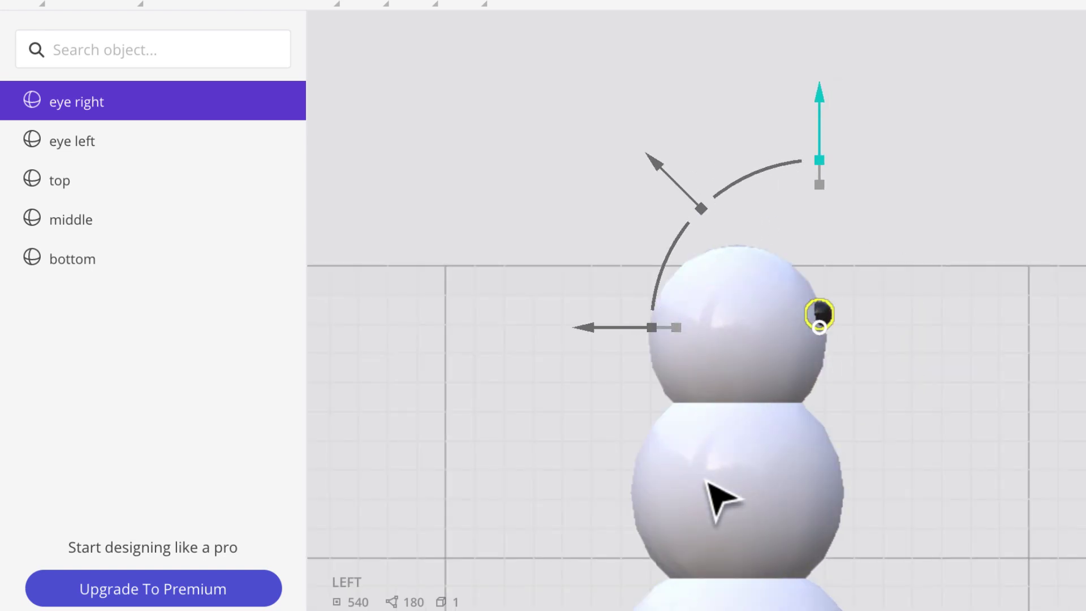
{"action": "key", "text": "7"}
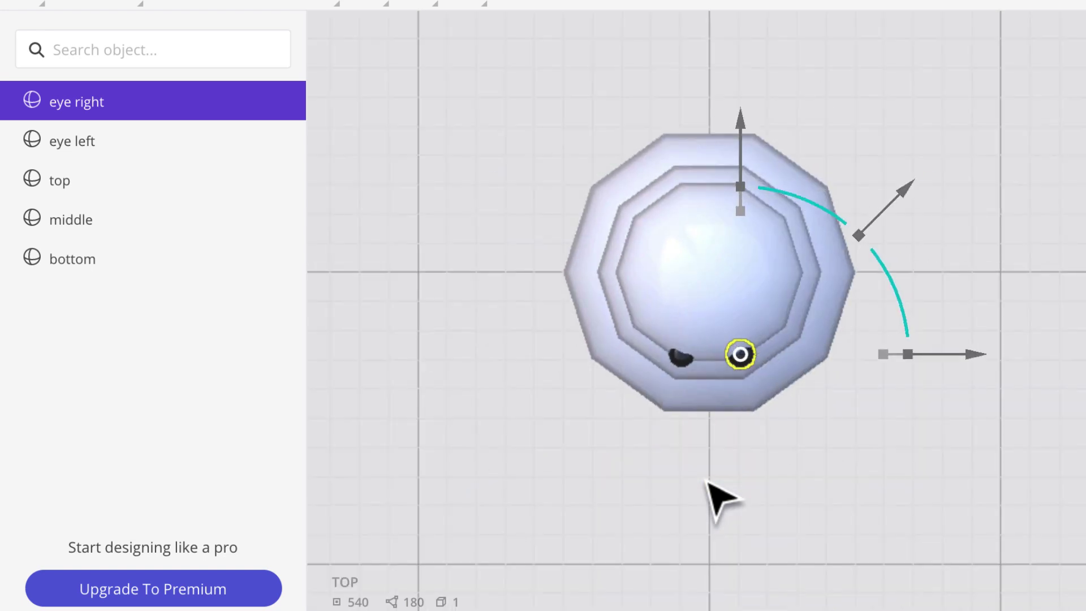
{"action": "left_click_drag", "start_coordinate": [837, 468], "coordinate": [870, 368]}
{"action": "scroll", "coordinate": [872, 370], "scroll_direction": "down", "scroll_amount": 2}
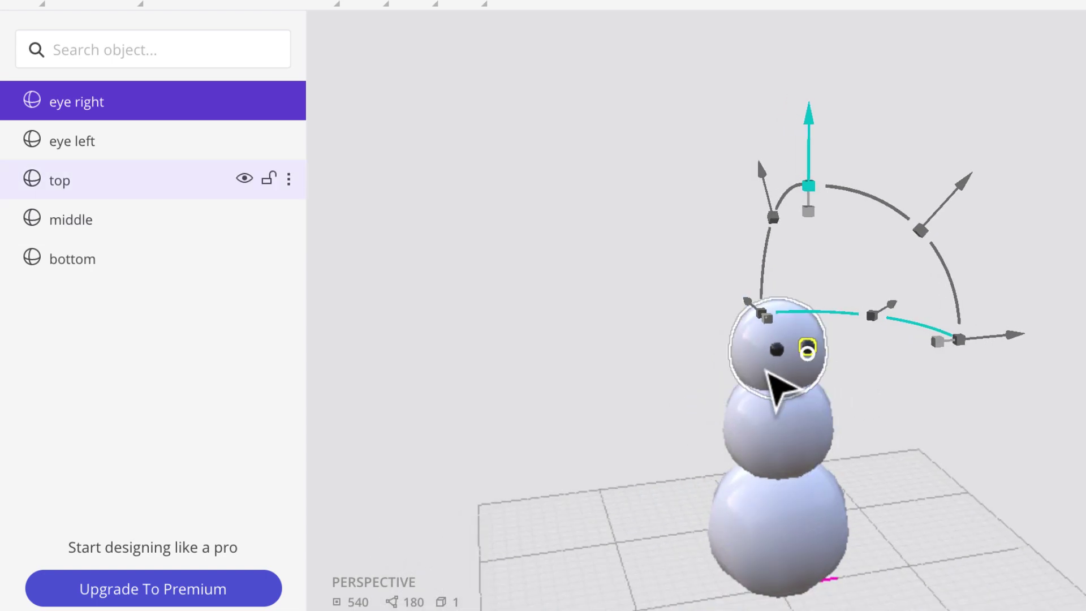
{"action": "key", "text": "f"}
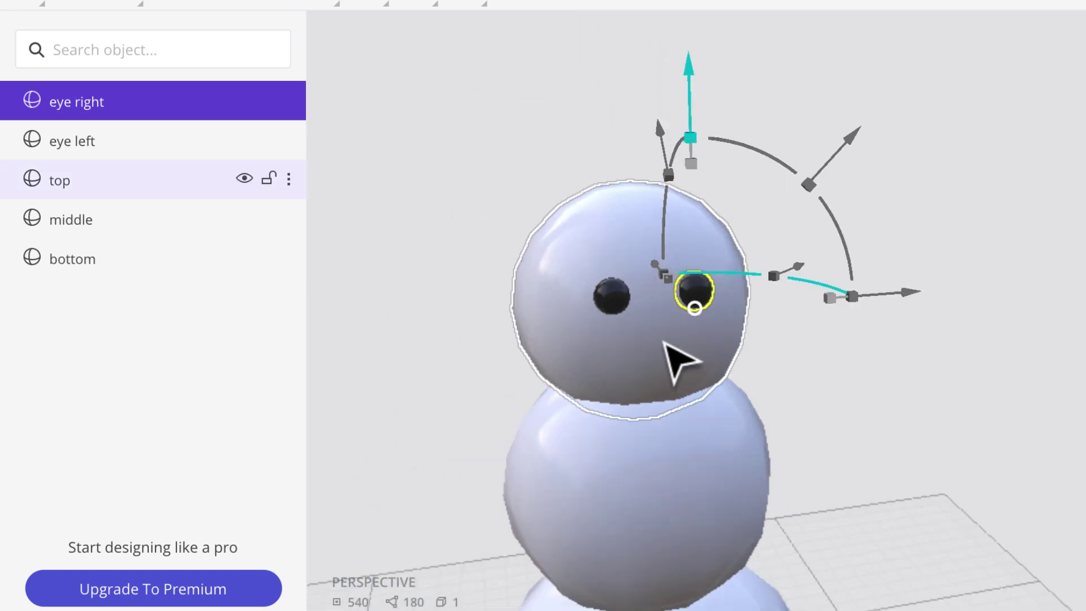
Step: Add a cone primitive and raise it along Z to about 148, level with the upper part of the snowman
{"action": "left_click", "coordinate": [104, 34]}
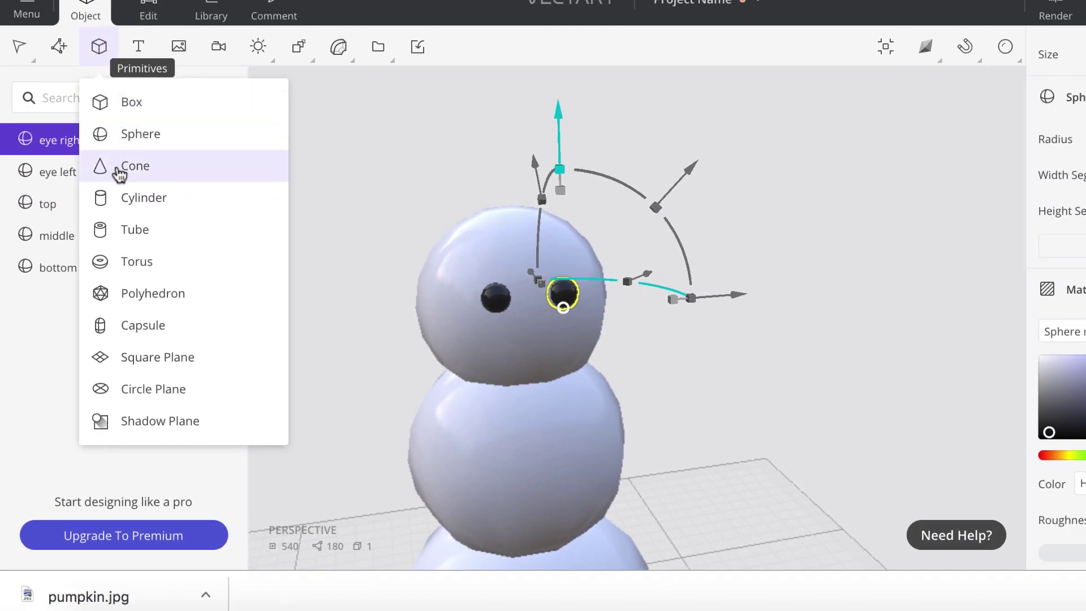
{"action": "left_click", "coordinate": [120, 170]}
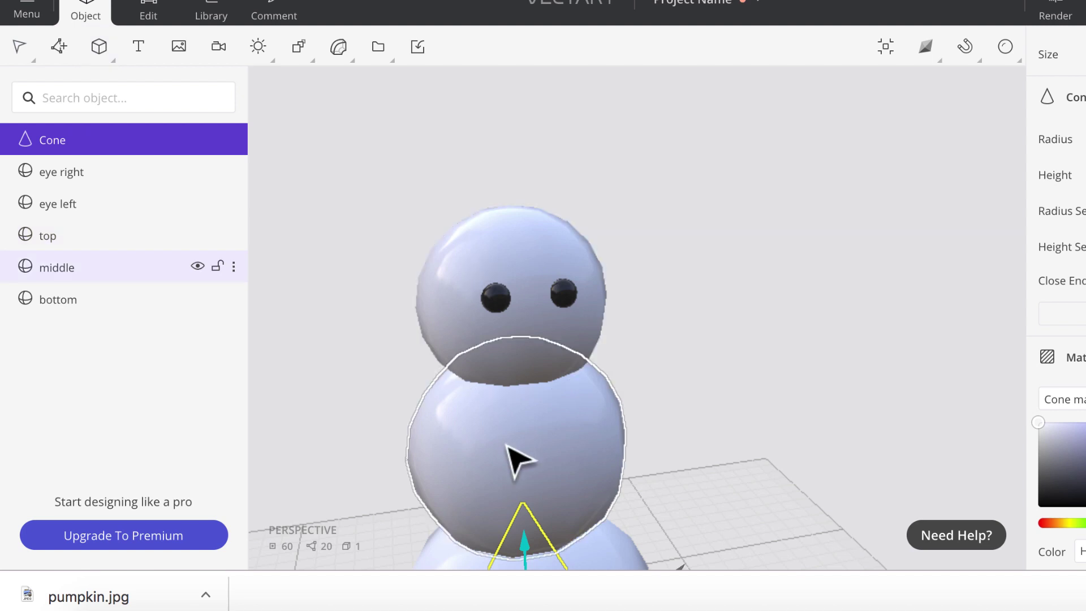
{"action": "left_click_drag", "start_coordinate": [523, 543], "coordinate": [539, 127]}
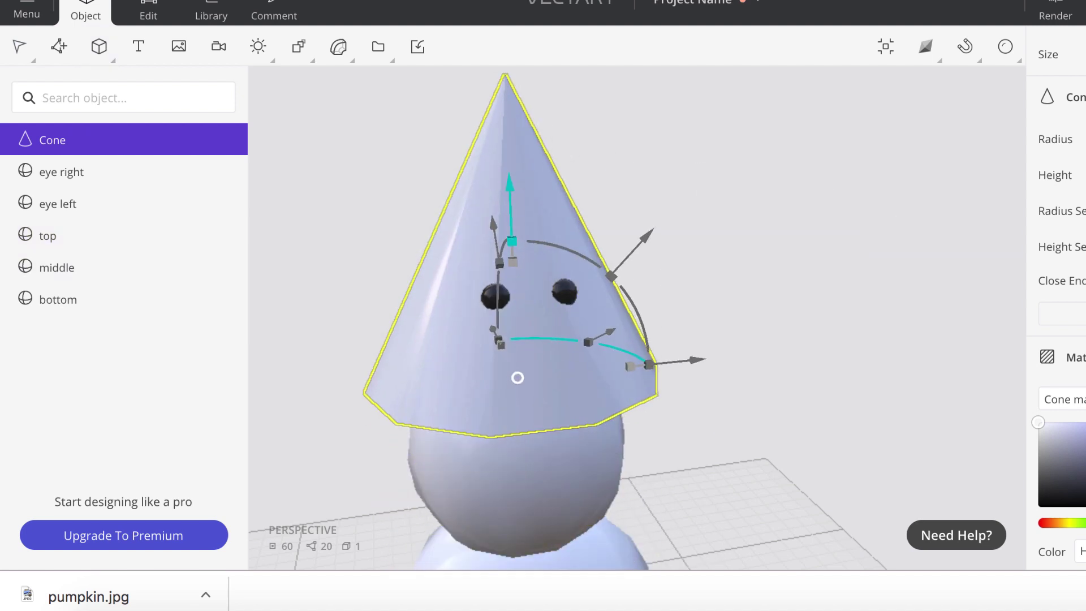
Step: Colour the cone's material a saturated yellow-orange
{"action": "left_click_drag", "start_coordinate": [1085, 523], "coordinate": [1085, 522]}
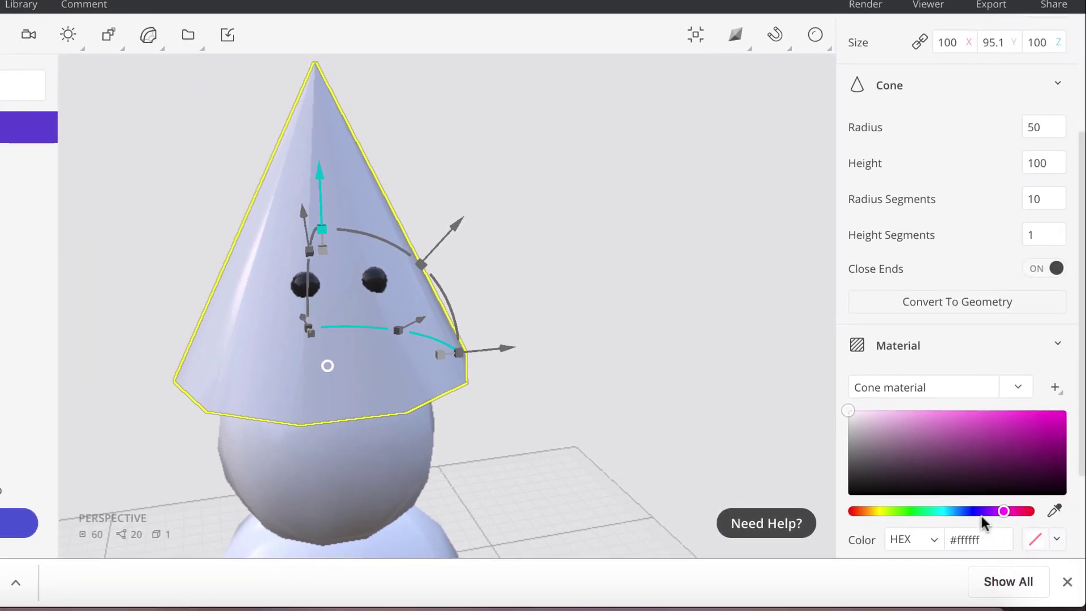
{"action": "left_click", "coordinate": [875, 511]}
{"action": "left_click", "coordinate": [996, 418]}
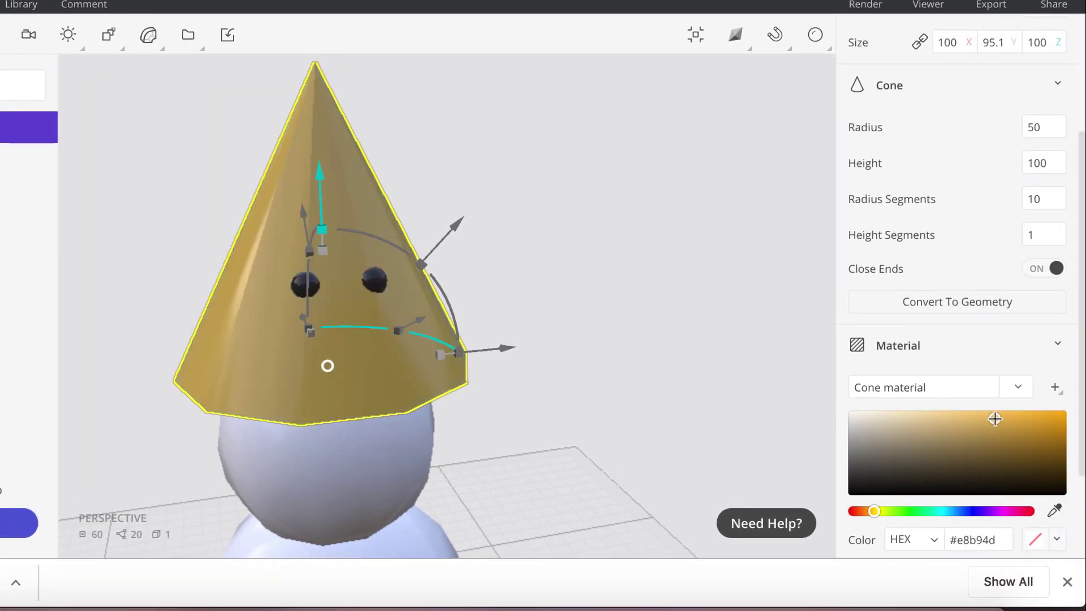
{"action": "left_click", "coordinate": [1036, 412]}
Step: Rotate the cone 90 degrees about X and move it forward to about -55.6 on Y, in front of the body
{"action": "scroll", "coordinate": [608, 304], "scroll_direction": "down", "scroll_amount": 5}
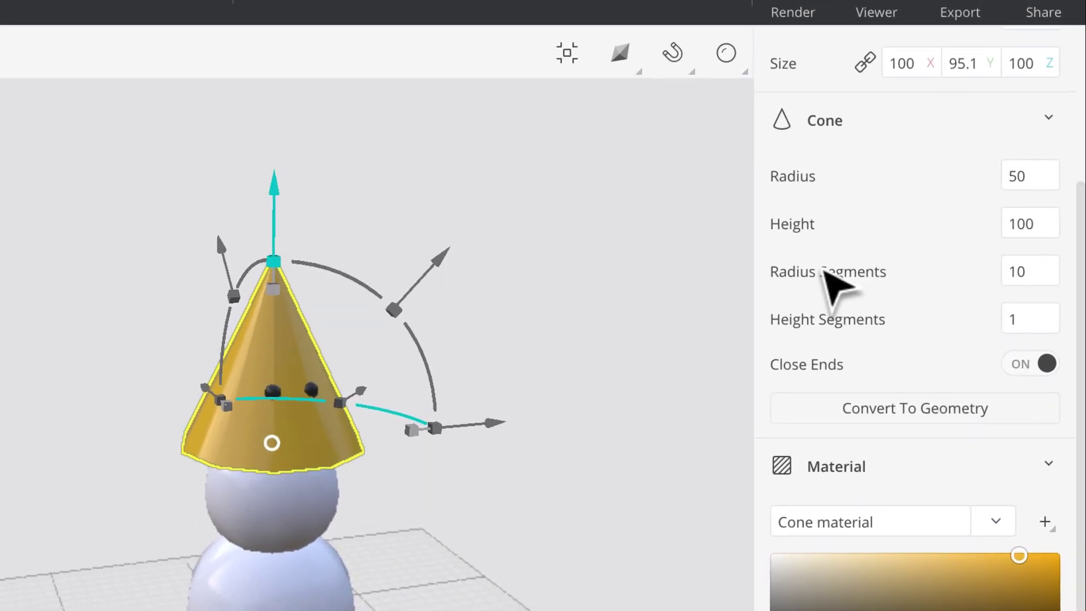
{"action": "scroll", "coordinate": [898, 210], "scroll_direction": "up", "scroll_amount": 3}
{"action": "scroll", "coordinate": [860, 252], "scroll_direction": "up", "scroll_amount": 1}
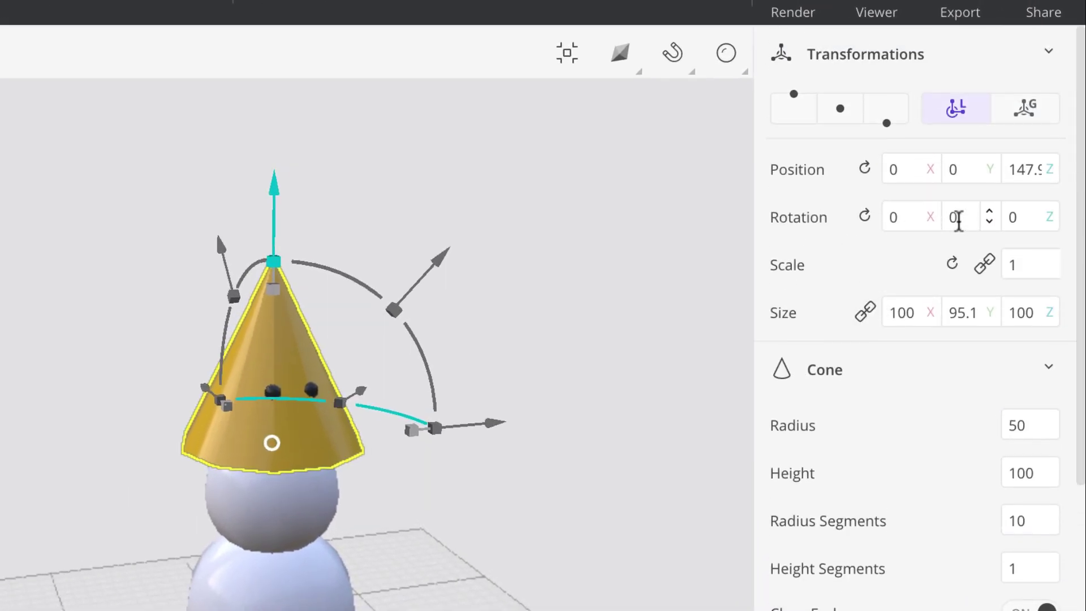
{"action": "left_click", "coordinate": [910, 212]}
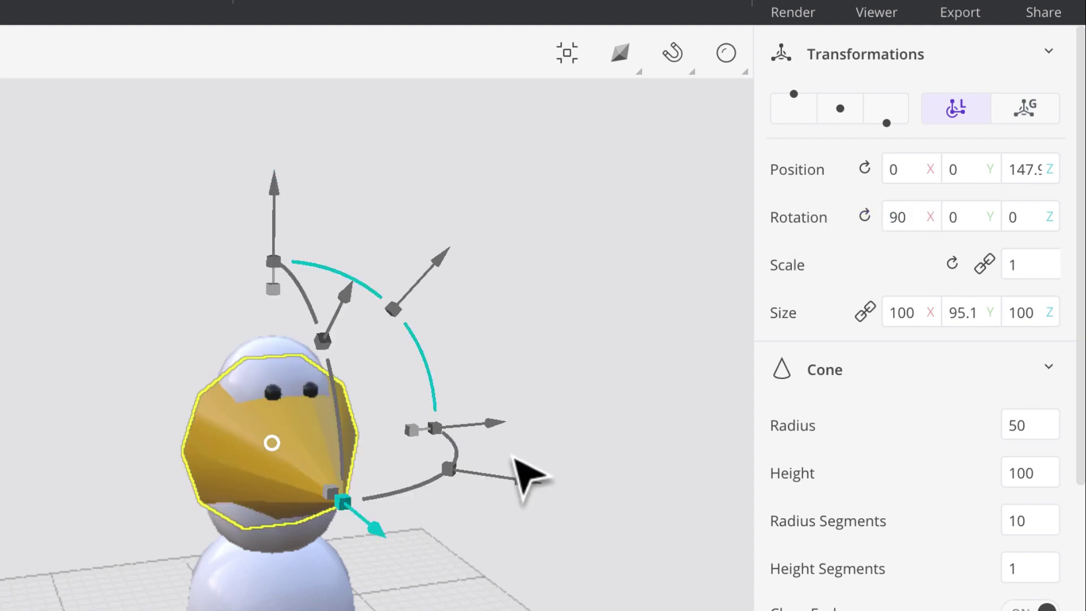
{"action": "left_click_drag", "start_coordinate": [369, 525], "coordinate": [419, 560]}
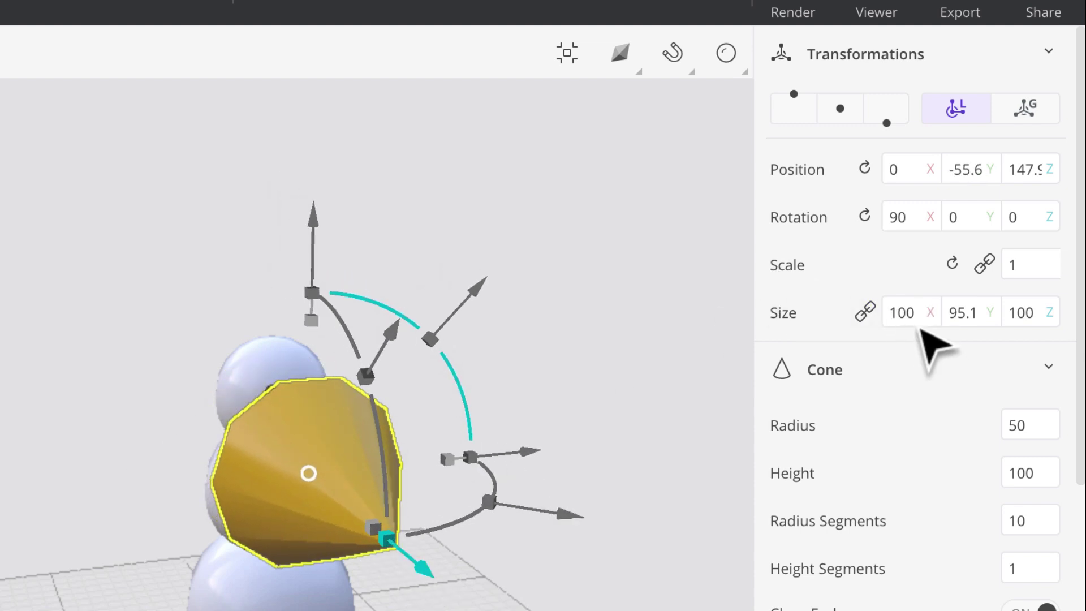
Step: Turn off the cone's size proportion constraint and set its size to 10 by 10 by 20
{"action": "left_click", "coordinate": [866, 312]}
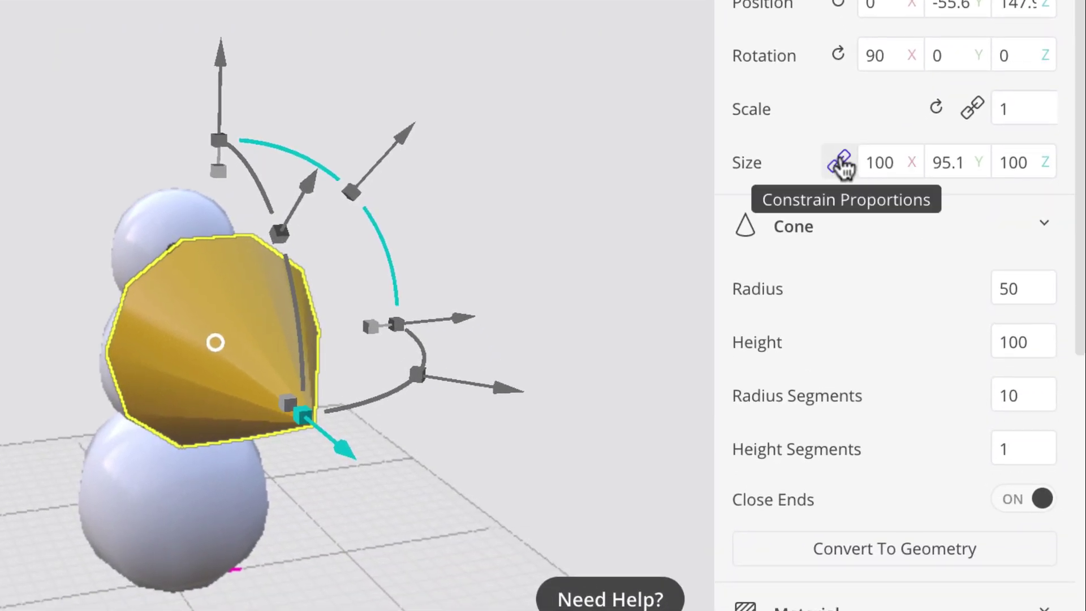
{"action": "left_click", "coordinate": [880, 163]}
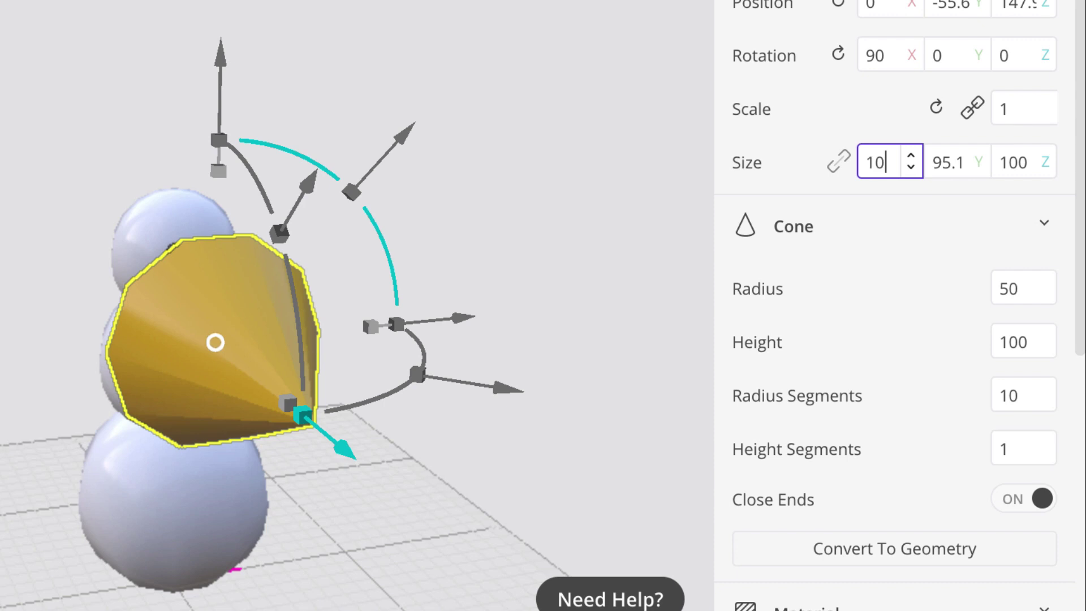
{"action": "type", "text": "10"}
{"action": "key", "text": "Tab"}
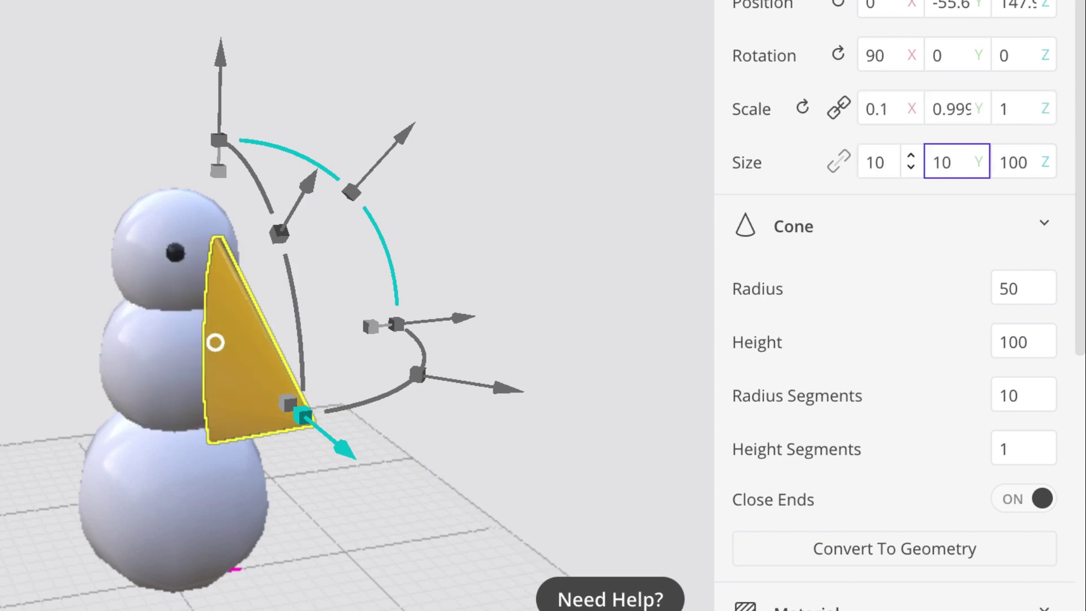
{"action": "key", "text": "Tab"}
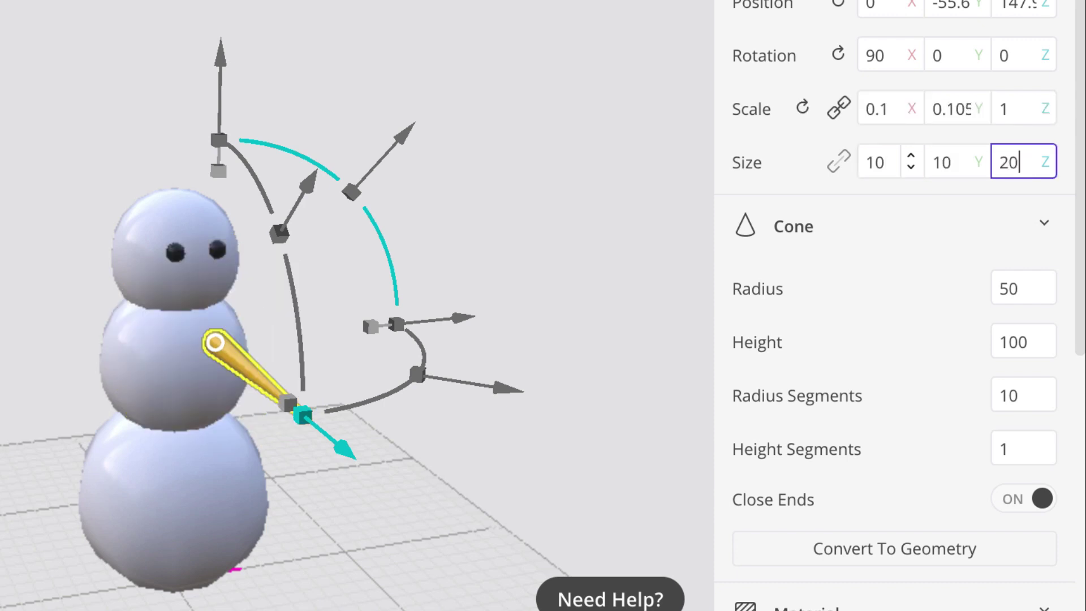
{"action": "key", "text": "Return"}
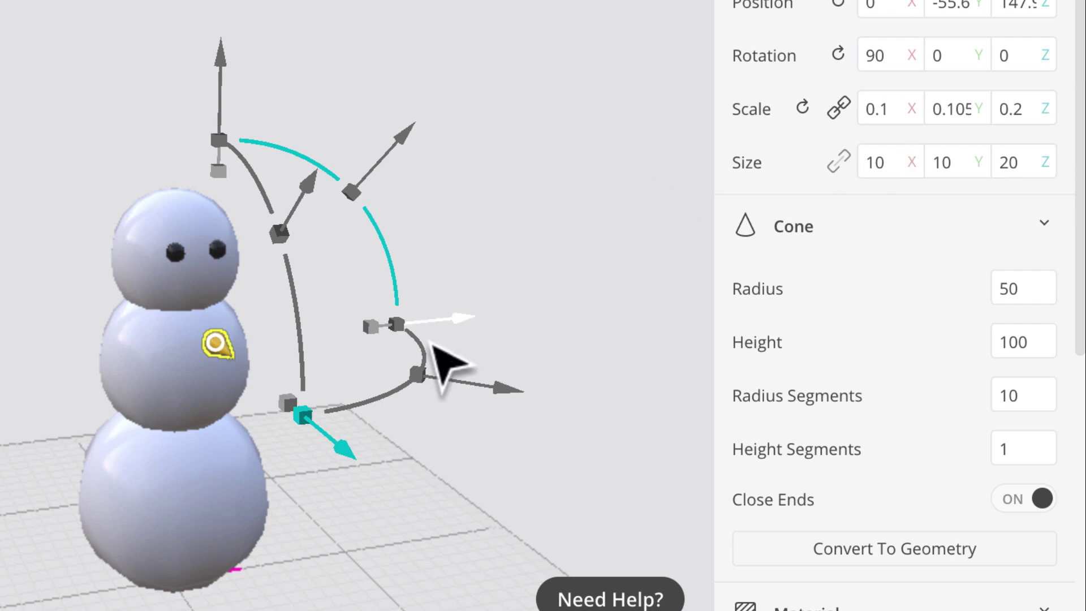
Step: Lengthen the cone by setting its Z size to 30
{"action": "scroll", "coordinate": [281, 407], "scroll_direction": "up", "scroll_amount": 5}
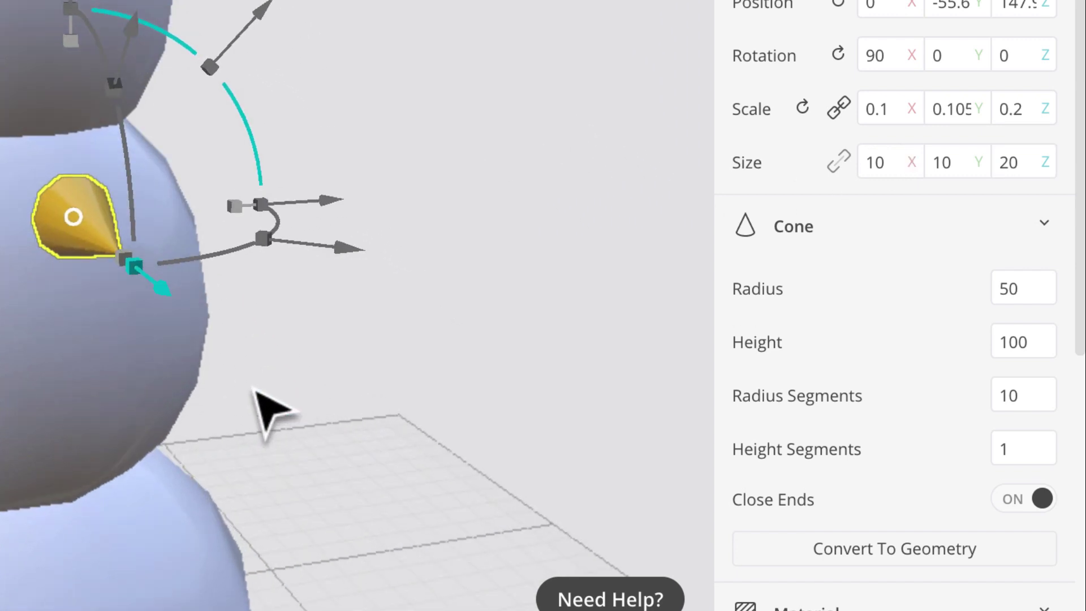
{"action": "key", "text": "1"}
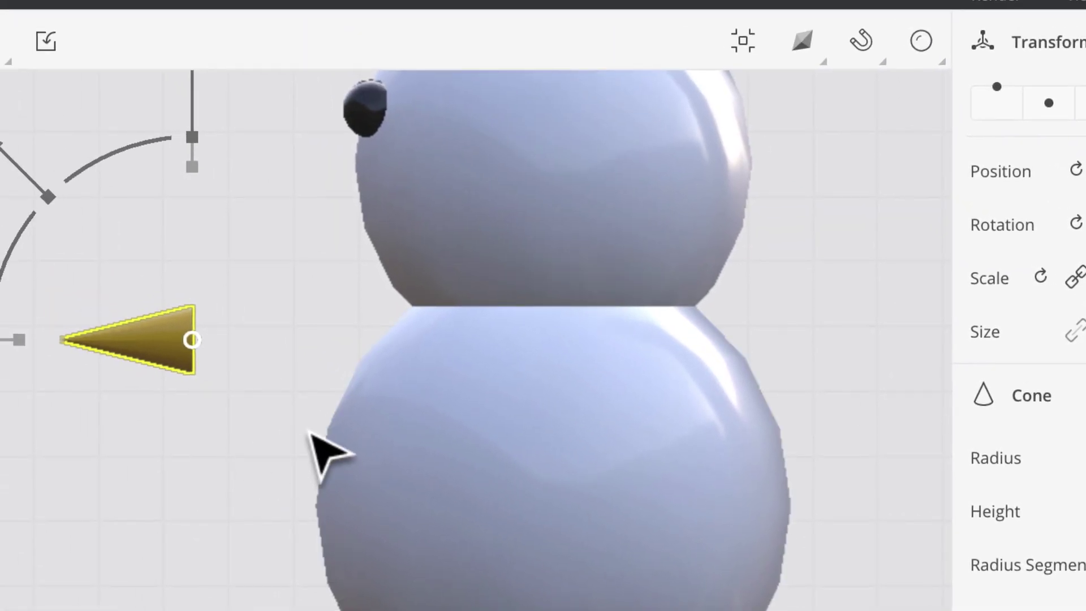
{"action": "middle_click_drag", "start_coordinate": [310, 433], "coordinate": [277, 610]}
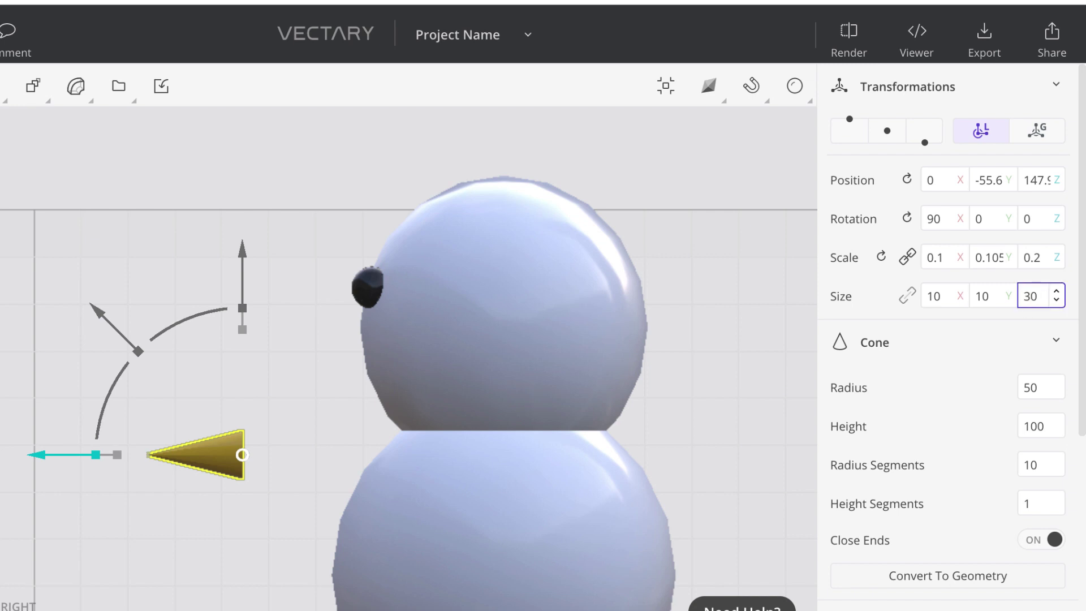
{"action": "key", "text": "Return"}
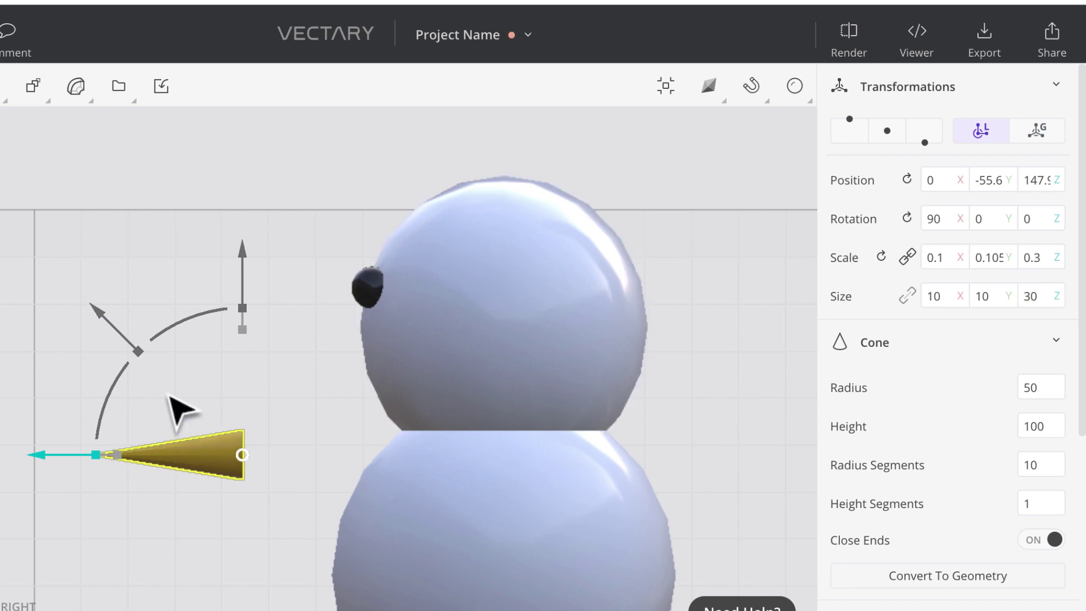
Step: Move the cone to about -28.7 on Y and 172 on Z so its base meets the face just below the eyes
{"action": "left_click_drag", "start_coordinate": [40, 455], "coordinate": [148, 481]}
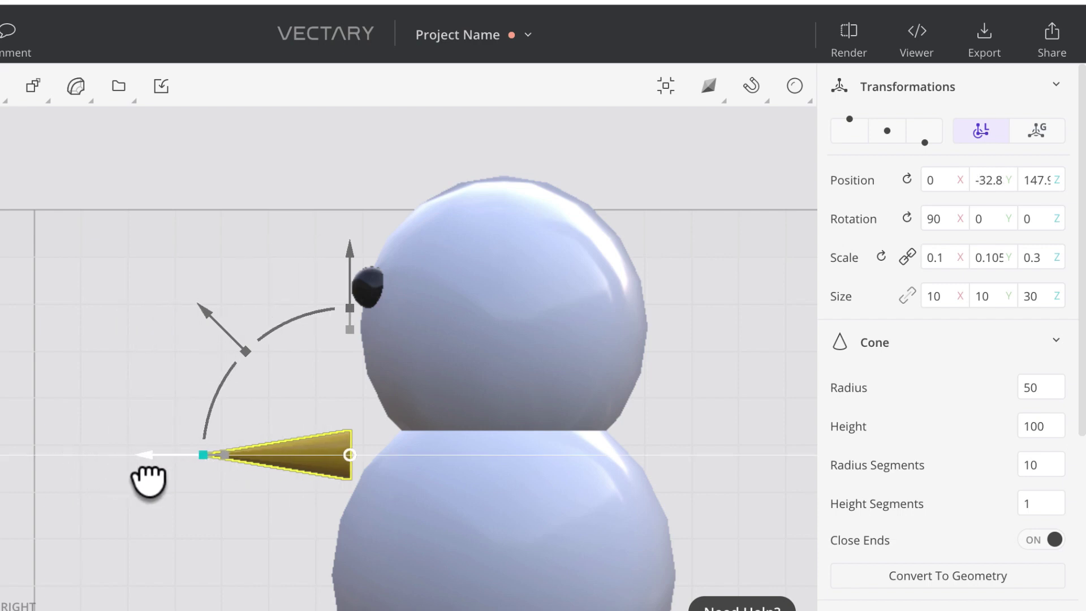
{"action": "left_click_drag", "start_coordinate": [349, 254], "coordinate": [353, 153]}
{"action": "mouse_move", "coordinate": [146, 340]}
{"action": "left_mouse_down"}
{"action": "mouse_move", "coordinate": [172, 351]}
{"action": "mouse_move", "coordinate": [145, 347]}
{"action": "mouse_move", "coordinate": [165, 345]}
{"action": "left_mouse_up"}
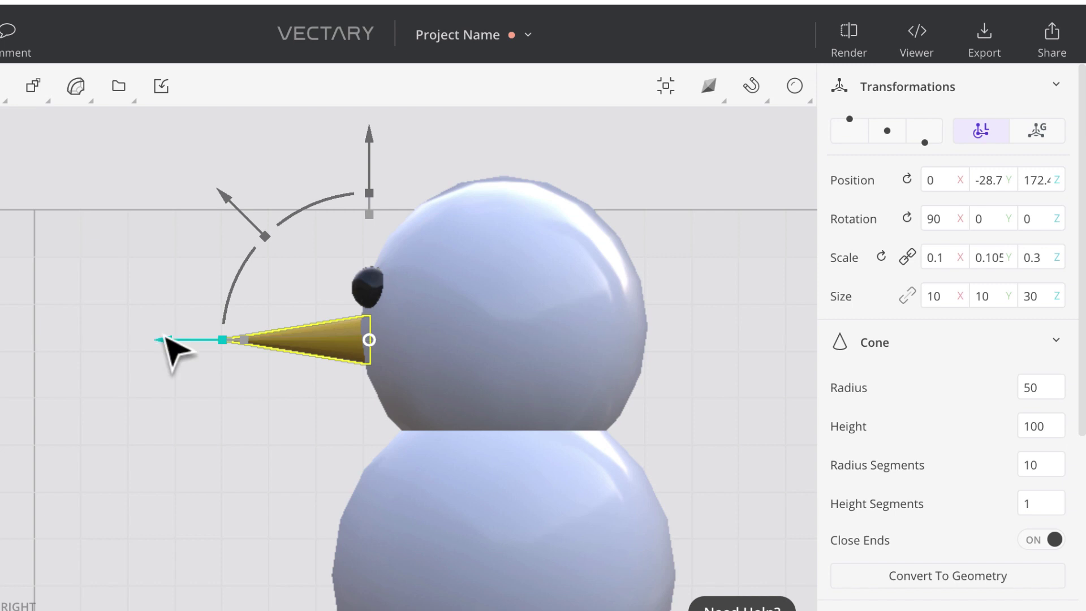
Step: Examine the cone nose's placement from the back, left, top, bottom, perspective and front views
{"action": "key", "text": "ctrl+1"}
{"action": "key", "text": "ctrl+3"}
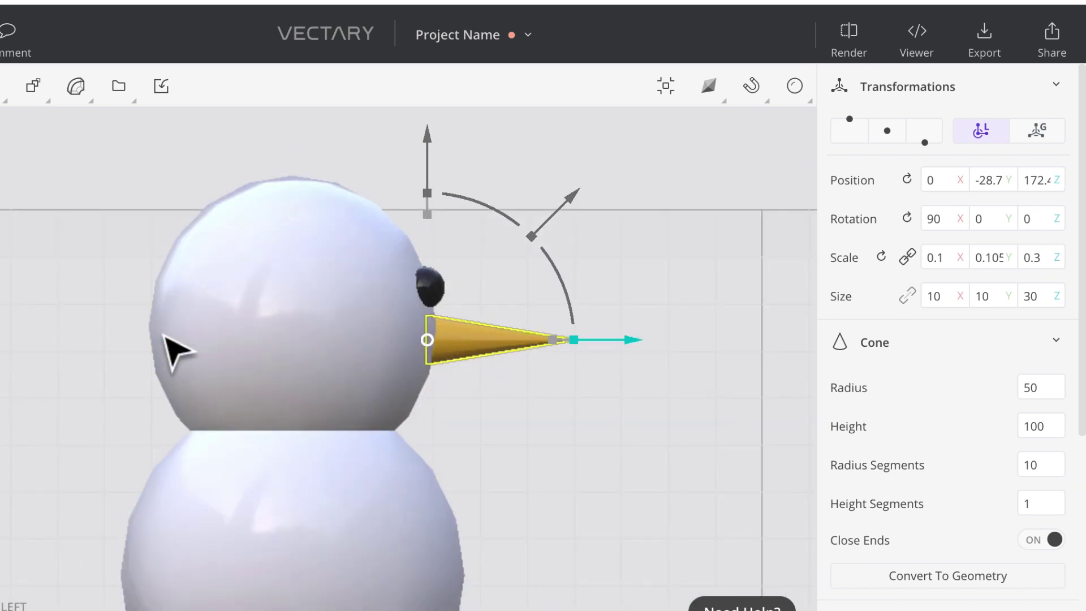
{"action": "key", "text": "7"}
{"action": "key", "text": "ctrl+7"}
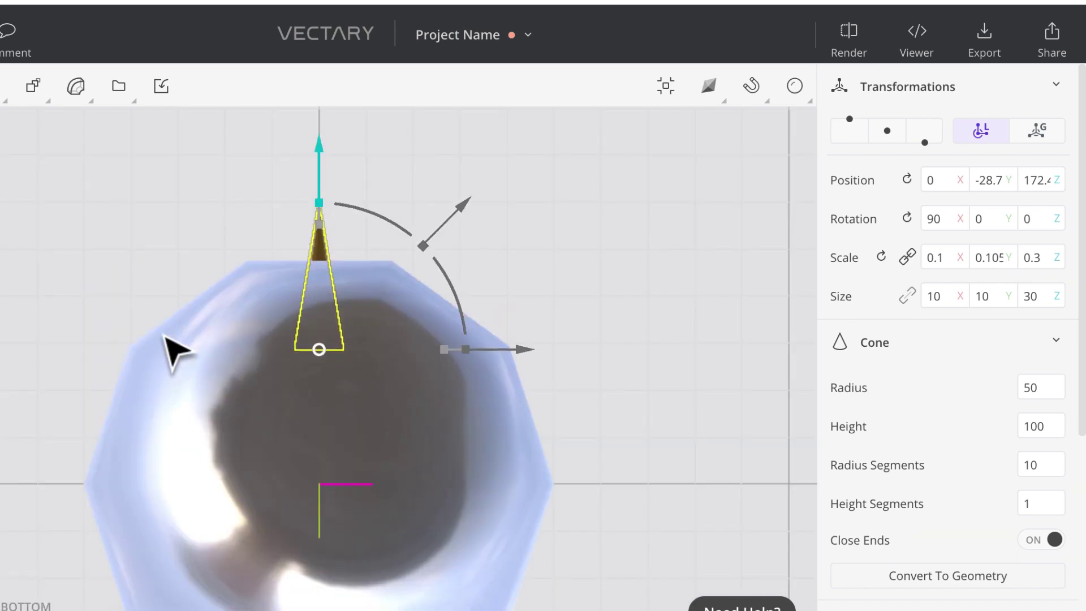
{"action": "key", "text": "5"}
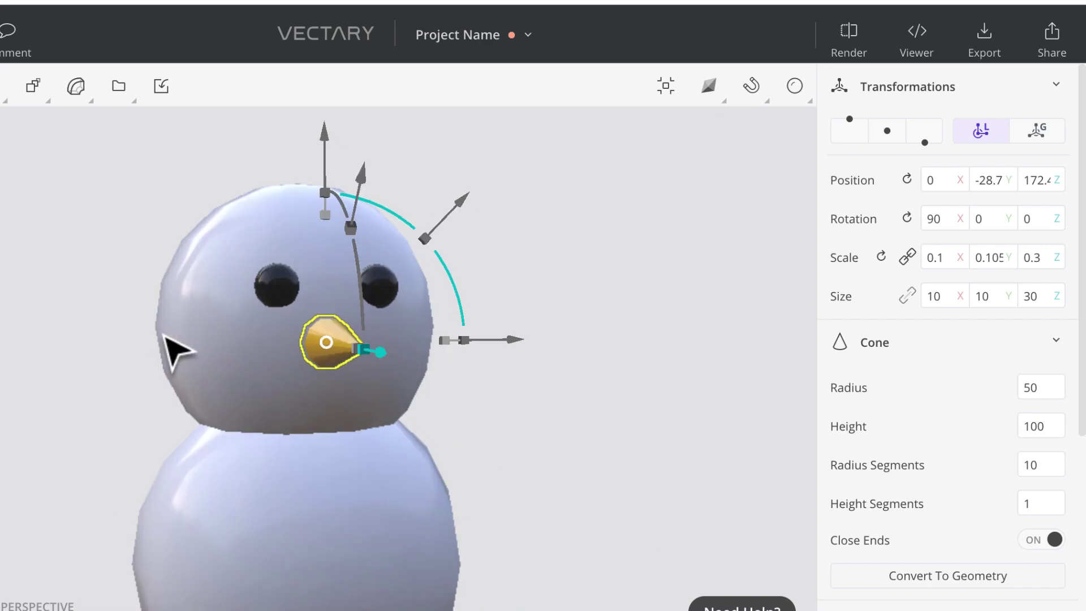
{"action": "key", "text": "1"}
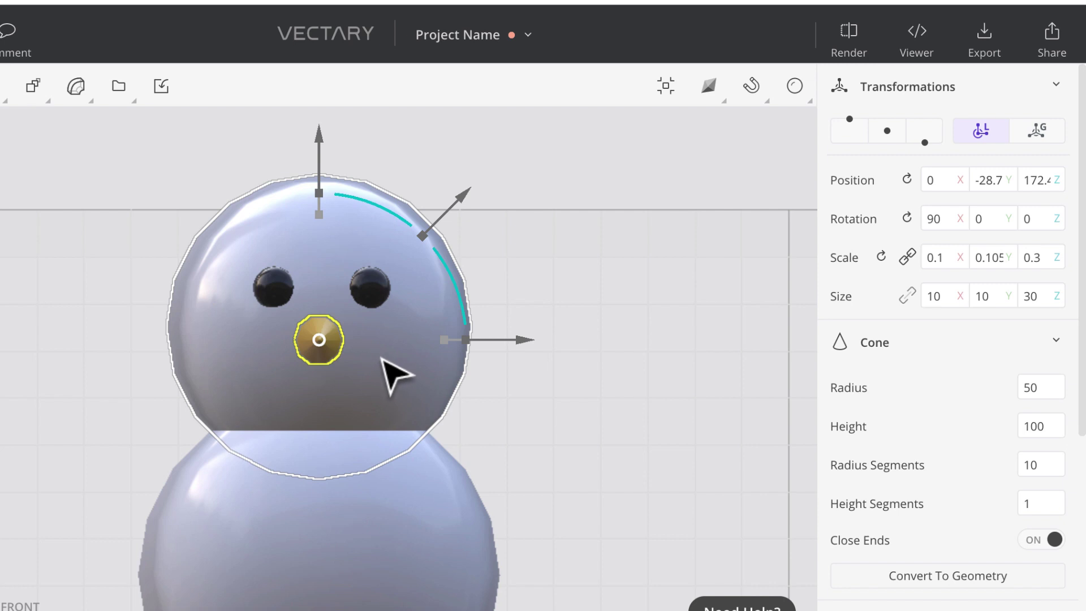
Step: Check how the cone nose sits against the face from the side, back, bottom, top and perspective views
{"action": "key", "text": "3"}
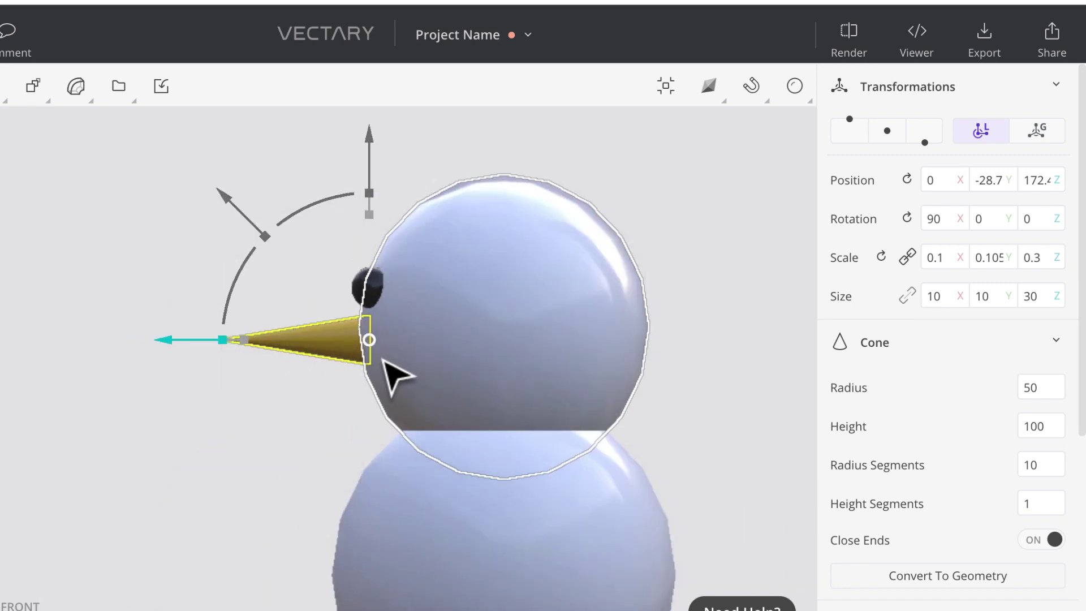
{"action": "key", "text": "ctrl+3"}
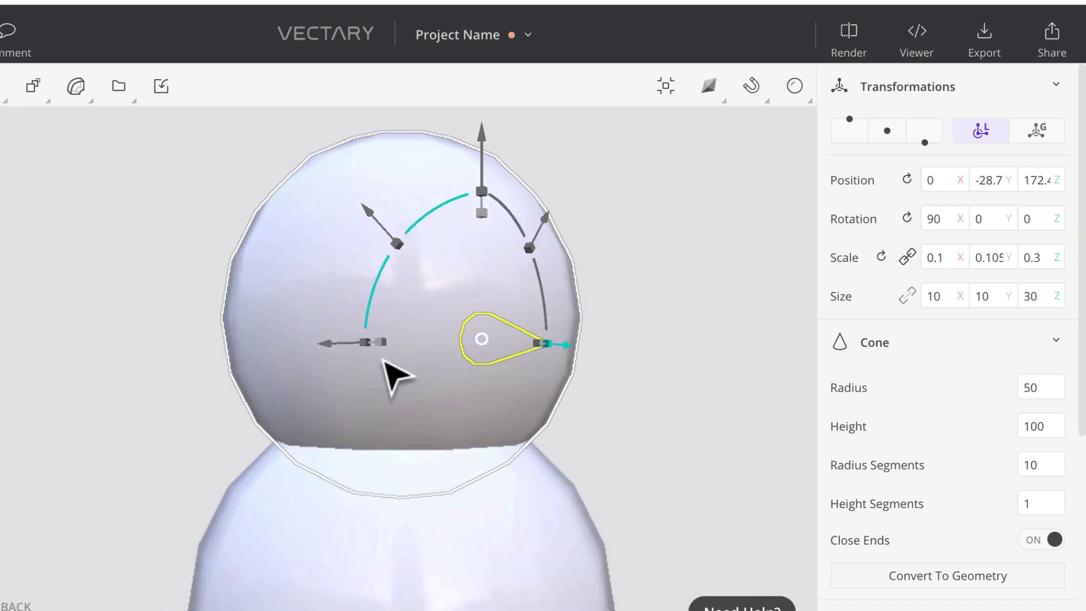
{"action": "key", "text": "ctrl+7"}
{"action": "key", "text": "7"}
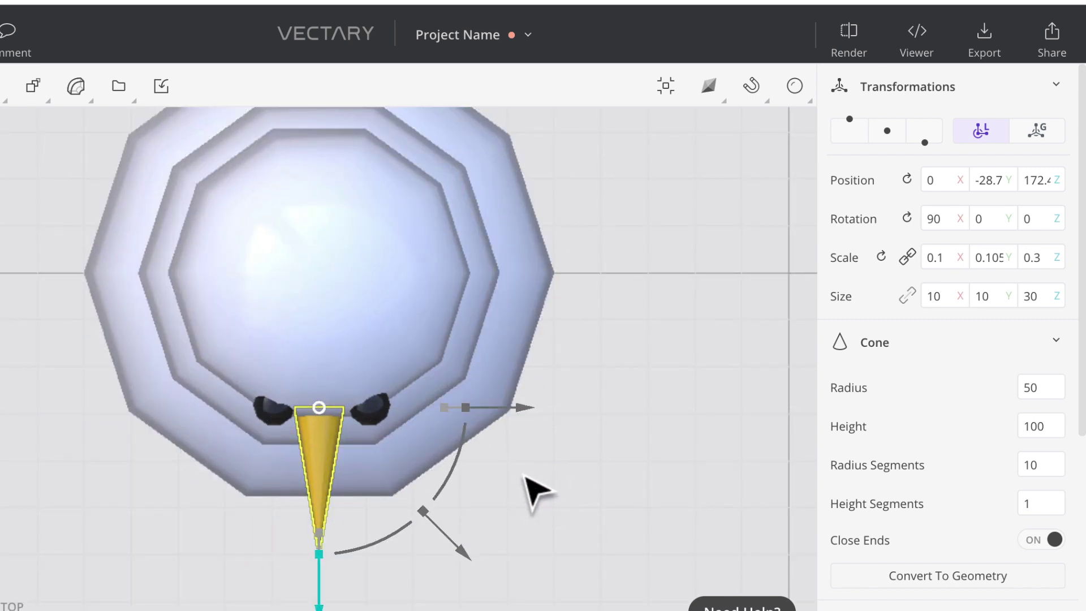
{"action": "key", "text": "5"}
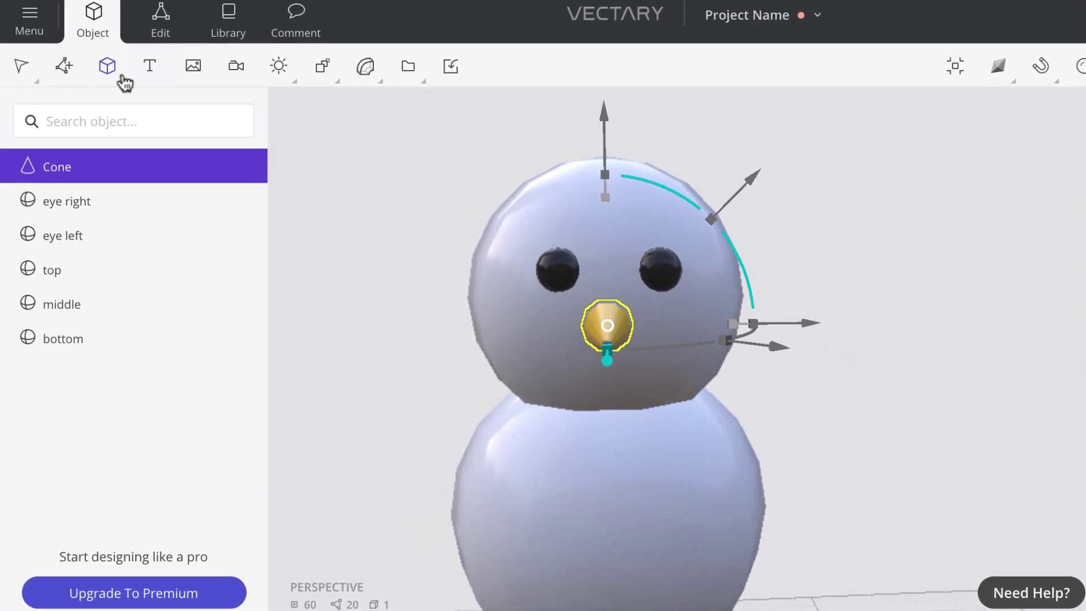
Step: Add a cylinder to the scene and raise it to about 213.2 on Z, above the snowman's head
{"action": "left_click", "coordinate": [106, 66]}
{"action": "left_click", "coordinate": [148, 230]}
{"action": "scroll", "coordinate": [679, 458], "scroll_direction": "down", "scroll_amount": 5}
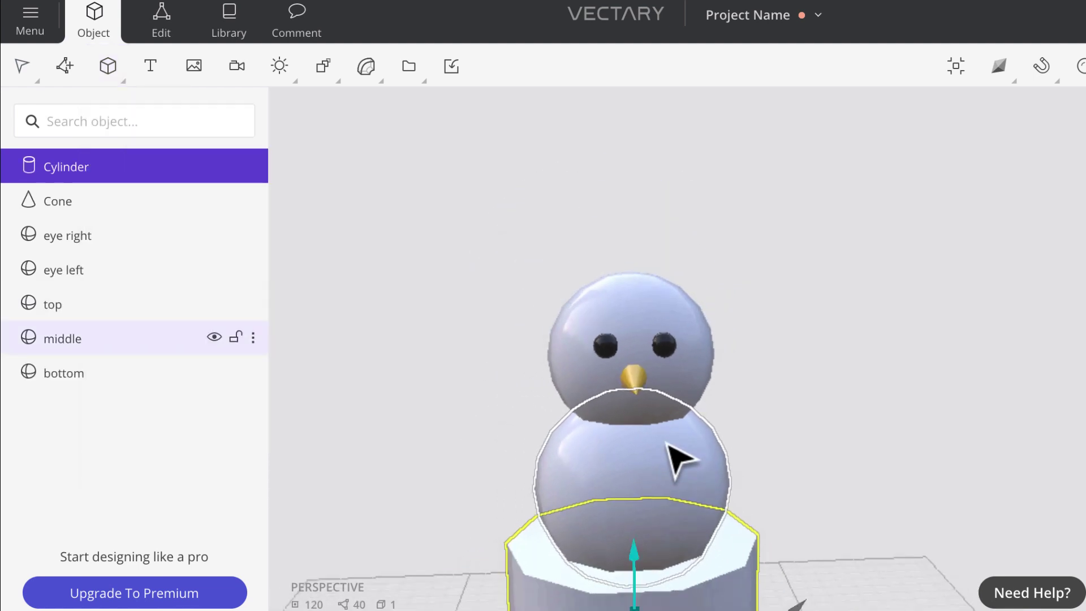
{"action": "left_click_drag", "start_coordinate": [645, 404], "coordinate": [672, 85]}
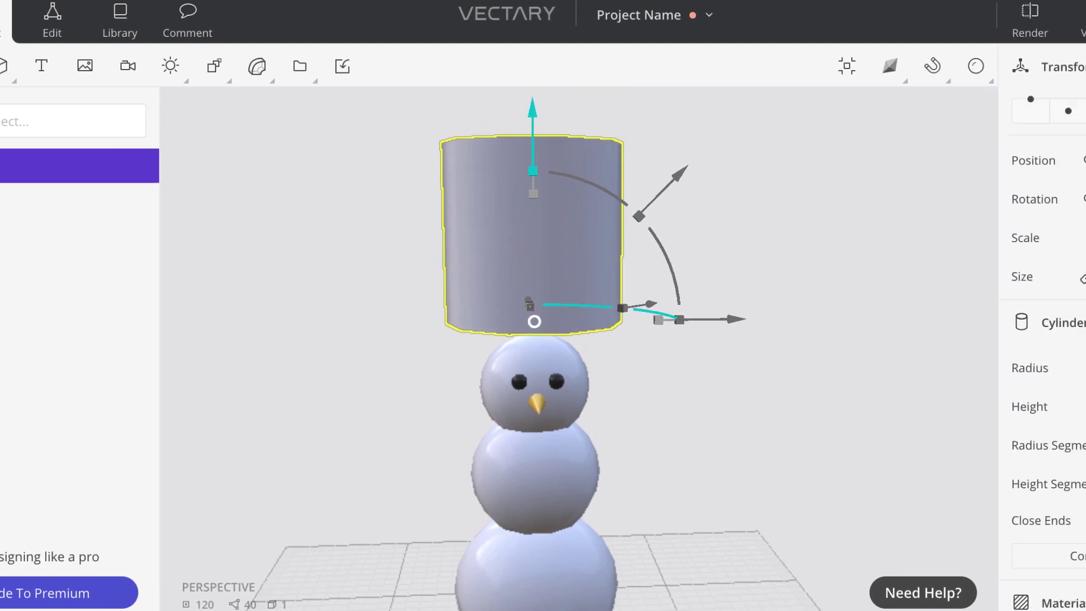
Step: Scale the cylinder down proportionally, trying an X size of 30 before settling on 40
{"action": "double_click", "coordinate": [939, 276]}
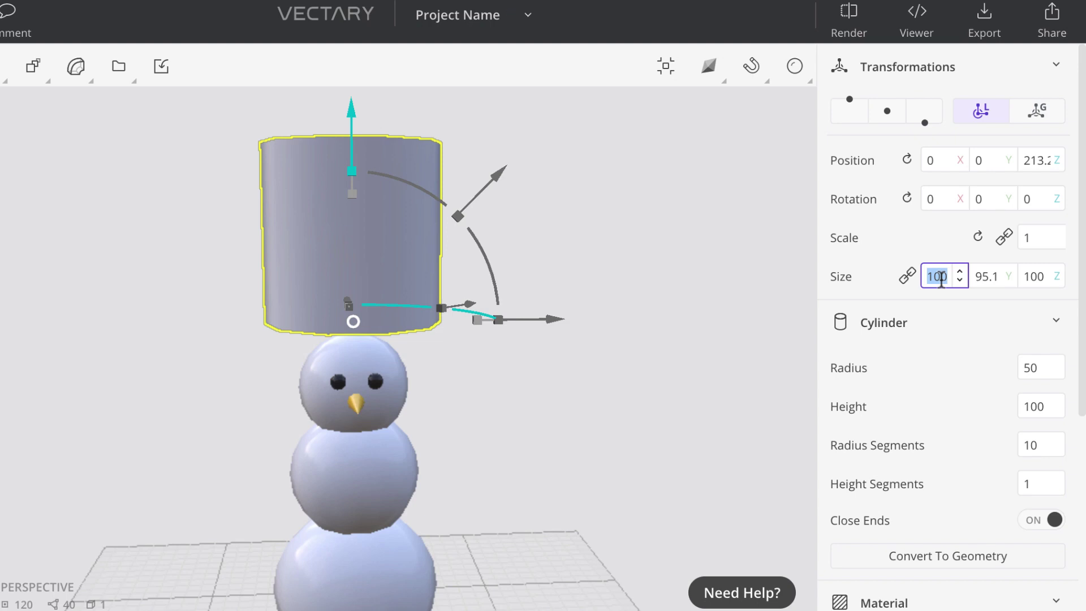
{"action": "key", "text": "Return"}
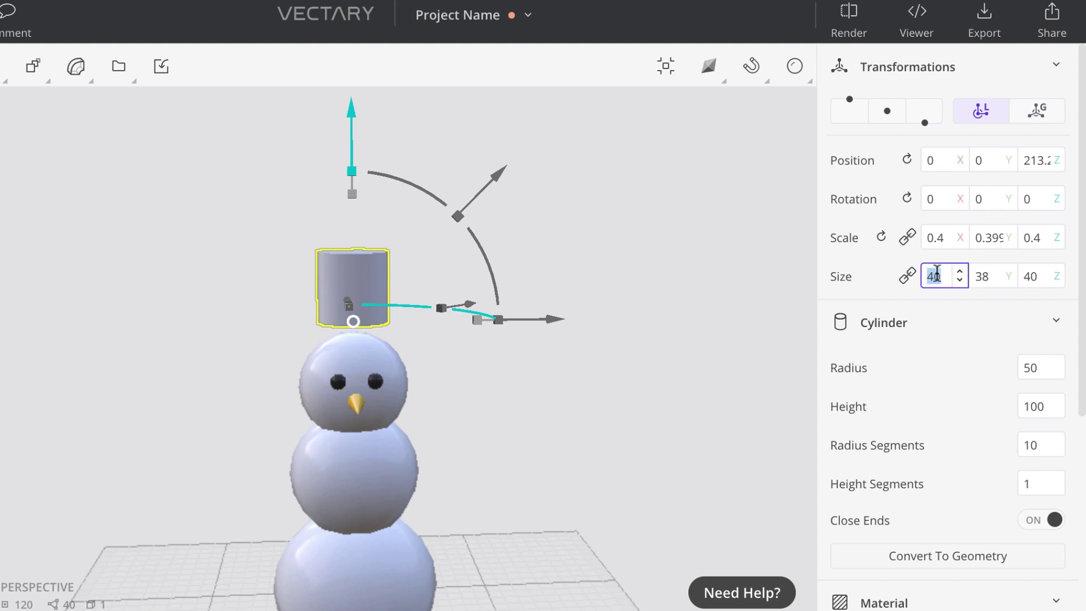
{"action": "type", "text": "30"}
{"action": "key", "text": "Return"}
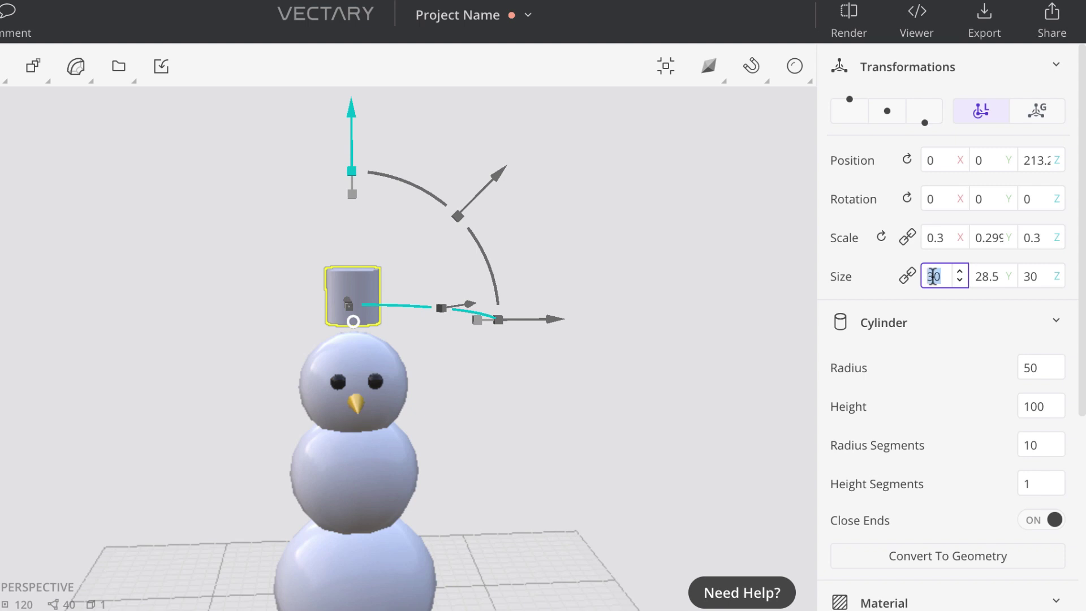
{"action": "type", "text": "40"}
{"action": "key", "text": "Return"}
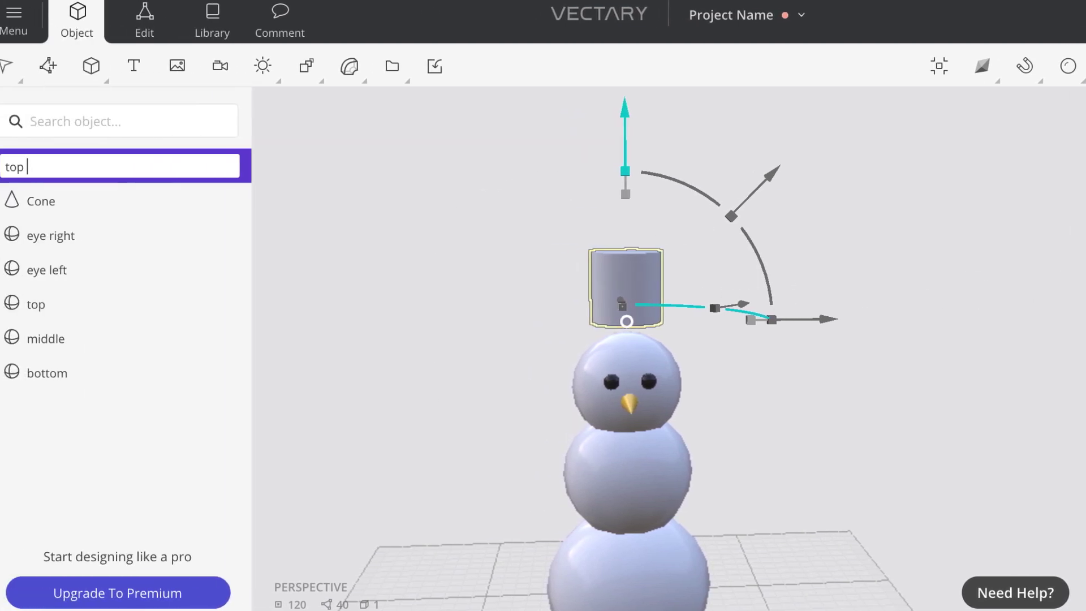
Step: Rename the cylinder "top hat" and change its material color to black
{"action": "type", "text": "hat"}
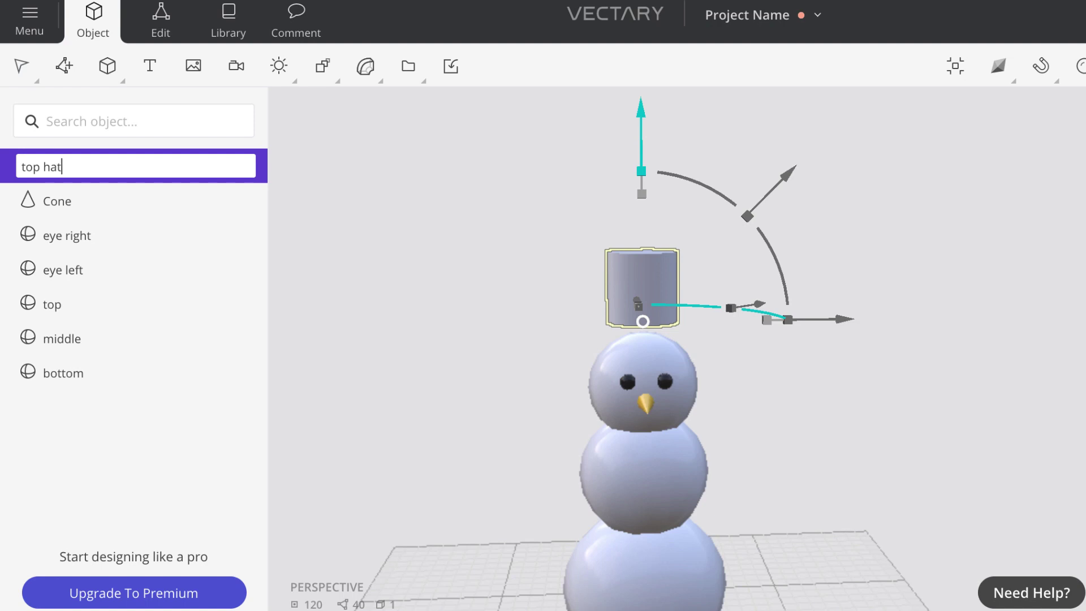
{"action": "key", "text": "Return"}
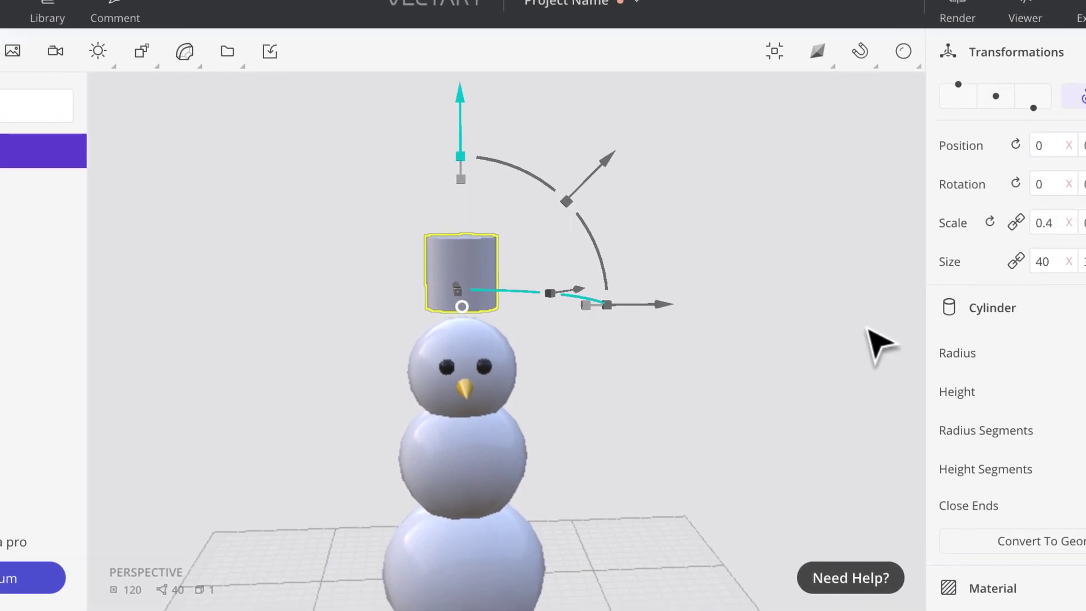
{"action": "scroll", "coordinate": [1085, 420], "scroll_direction": "down", "scroll_amount": 3}
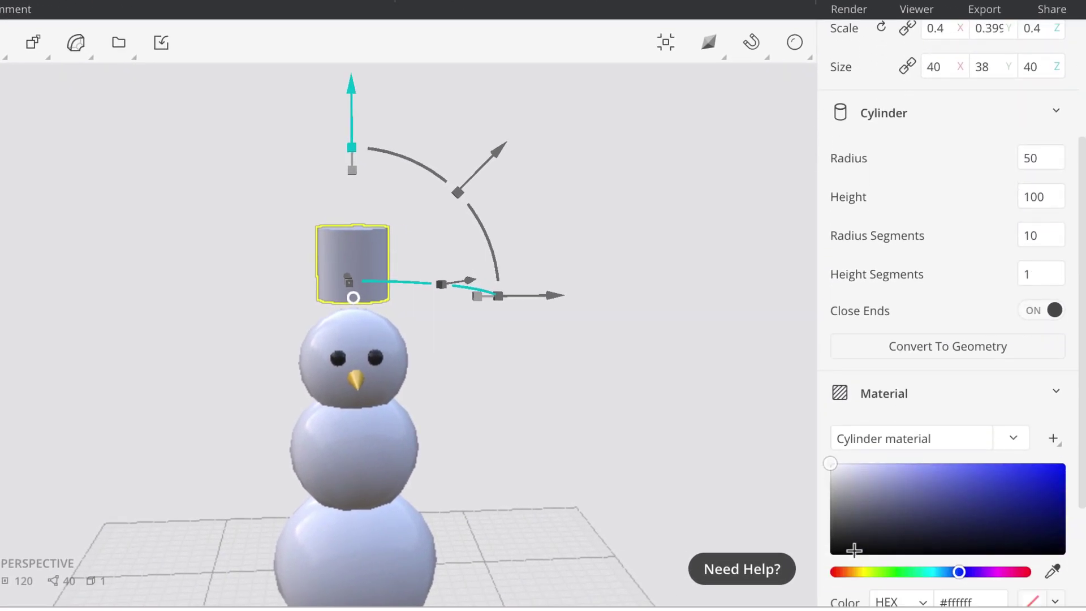
{"action": "left_click", "coordinate": [844, 546]}
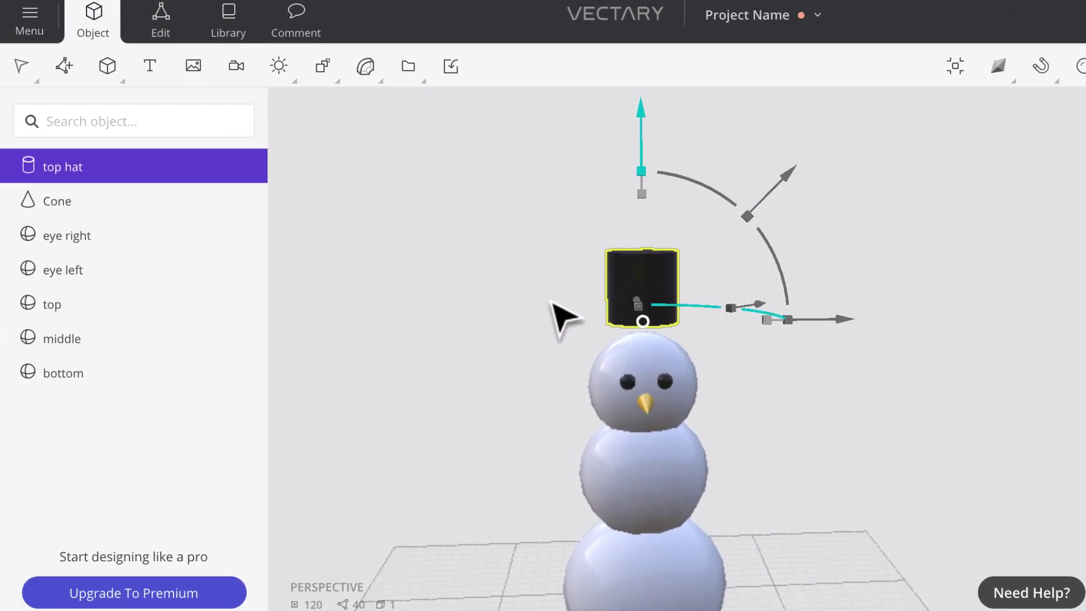
Step: Duplicate the top hat cylinder and raise the copy to about 261.9 on Z, above the original
{"action": "key", "text": "ctrl+d"}
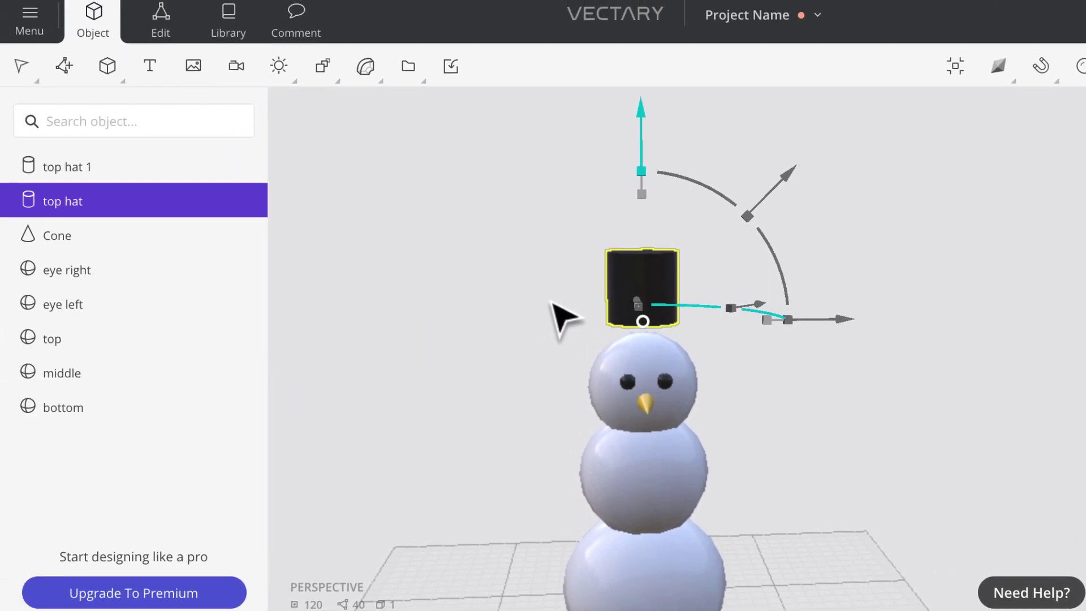
{"action": "left_click", "coordinate": [137, 180]}
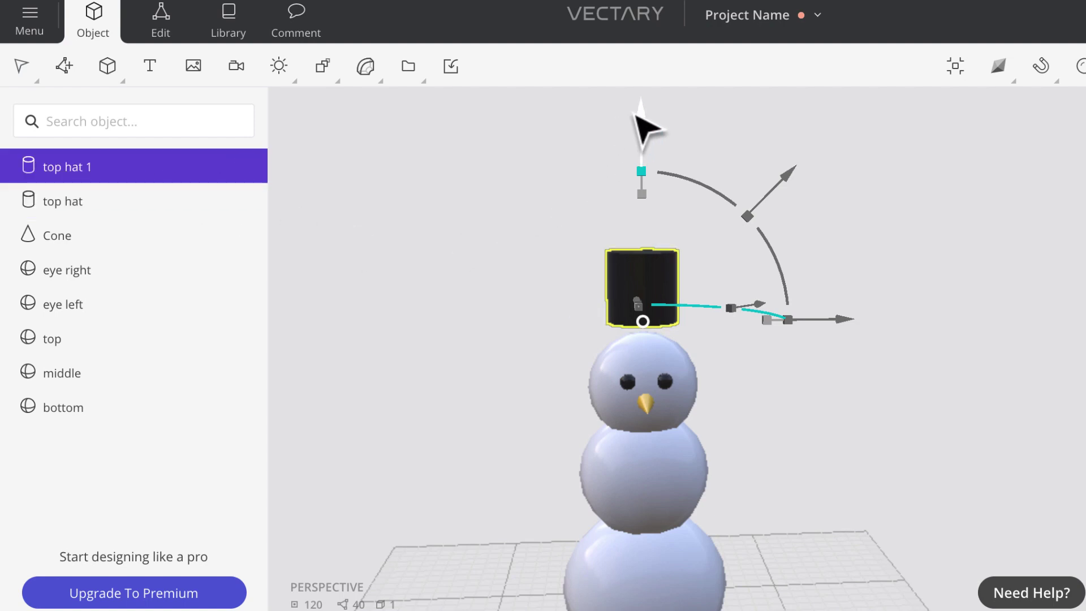
{"action": "left_click_drag", "start_coordinate": [642, 112], "coordinate": [656, 26]}
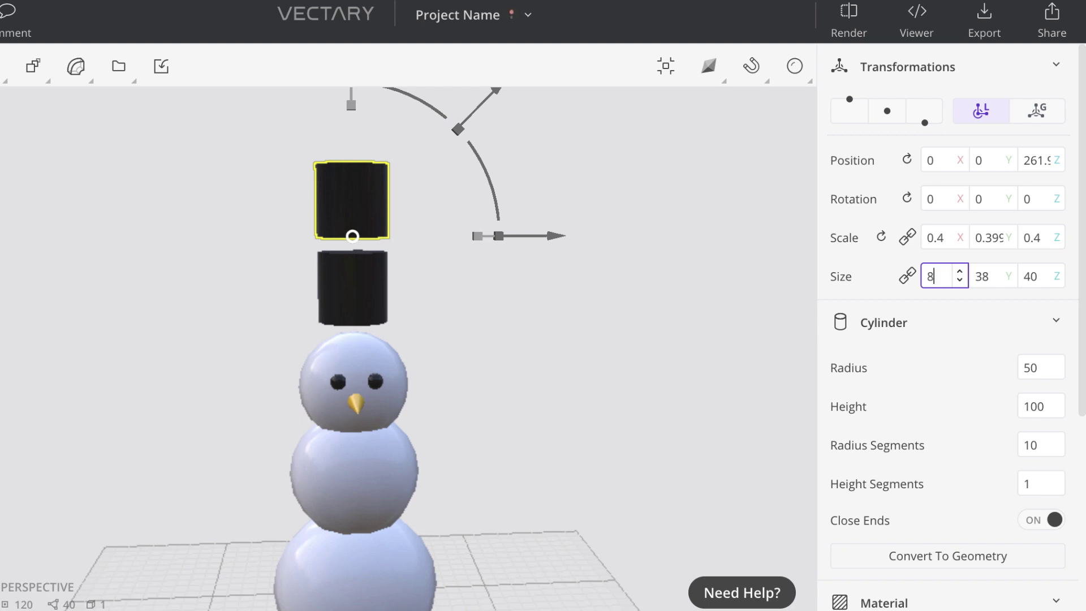
Step: Try to size the copied cylinder to 80 by 80 by 8 with its proportions still linked
{"action": "key", "text": "Tab"}
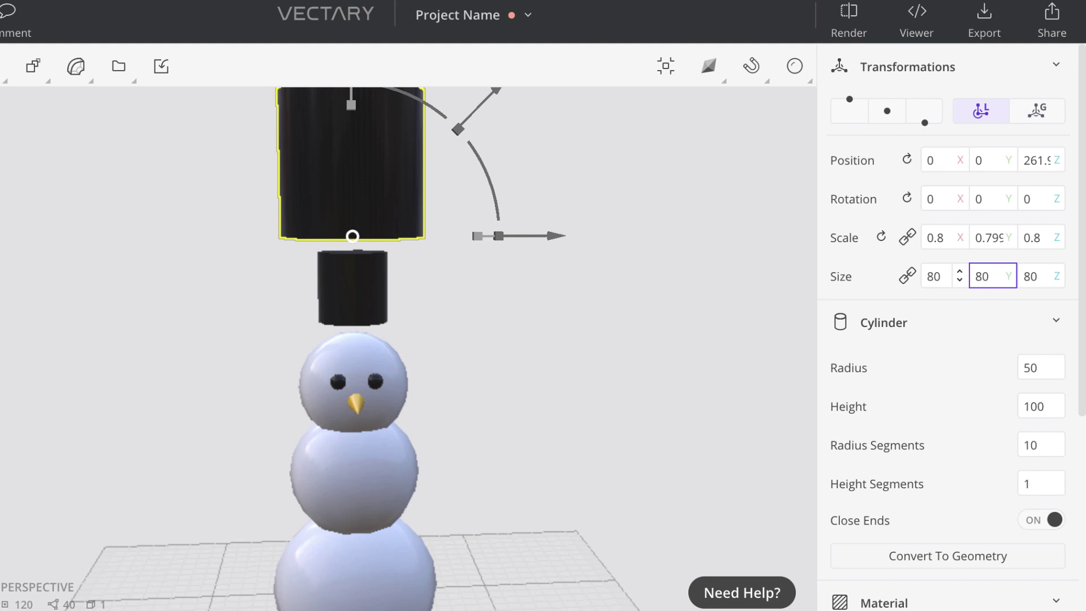
{"action": "left_click", "coordinate": [1031, 278]}
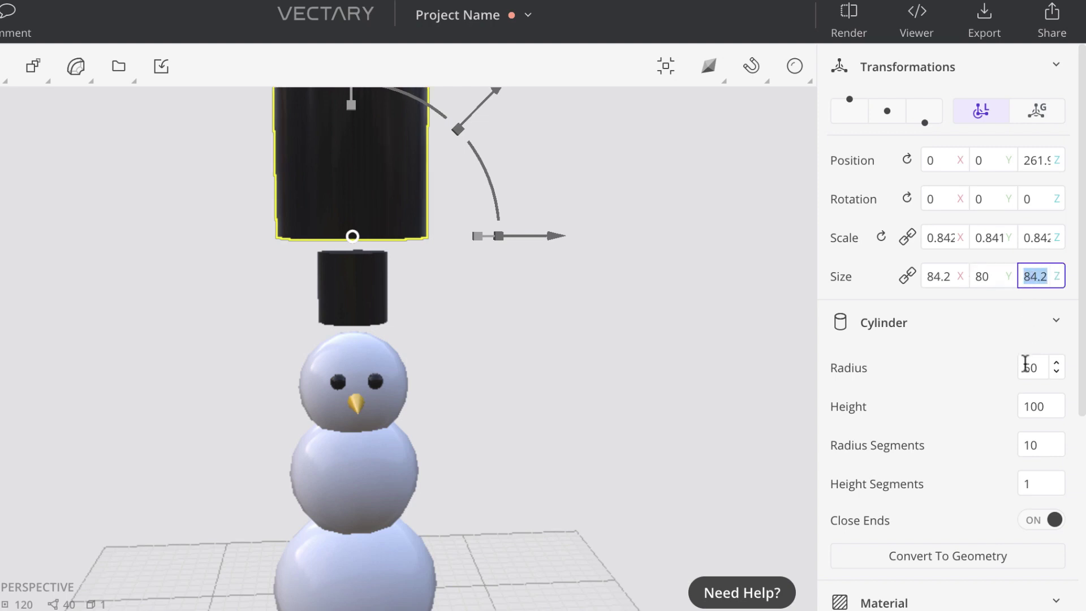
{"action": "key", "text": "Return"}
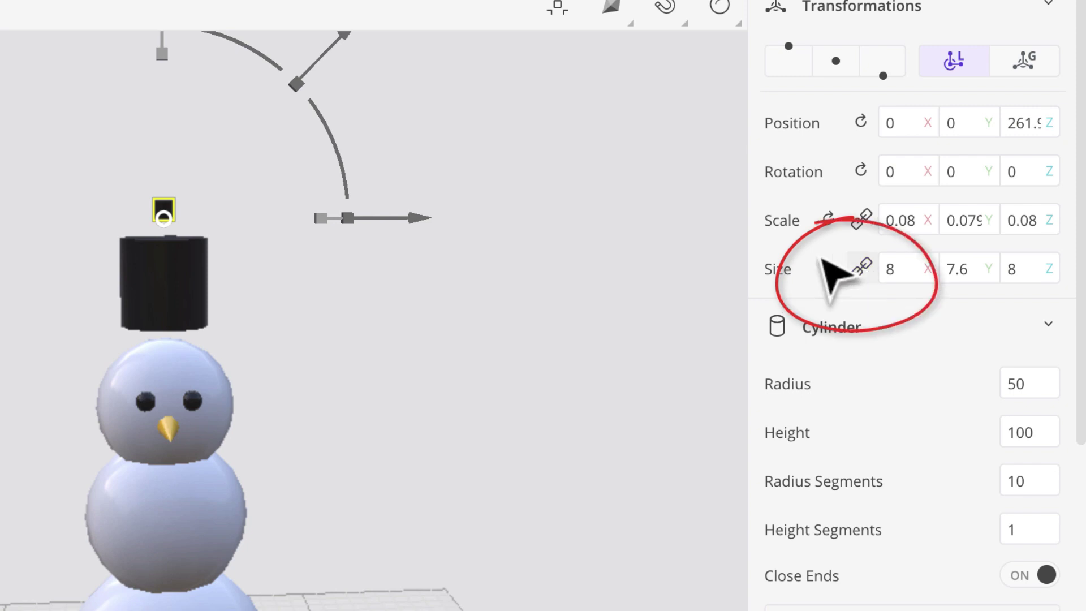
Step: Turn off the copied cylinder's size proportion constraint and set its size to 80 by 80 by 4
{"action": "left_click", "coordinate": [862, 268]}
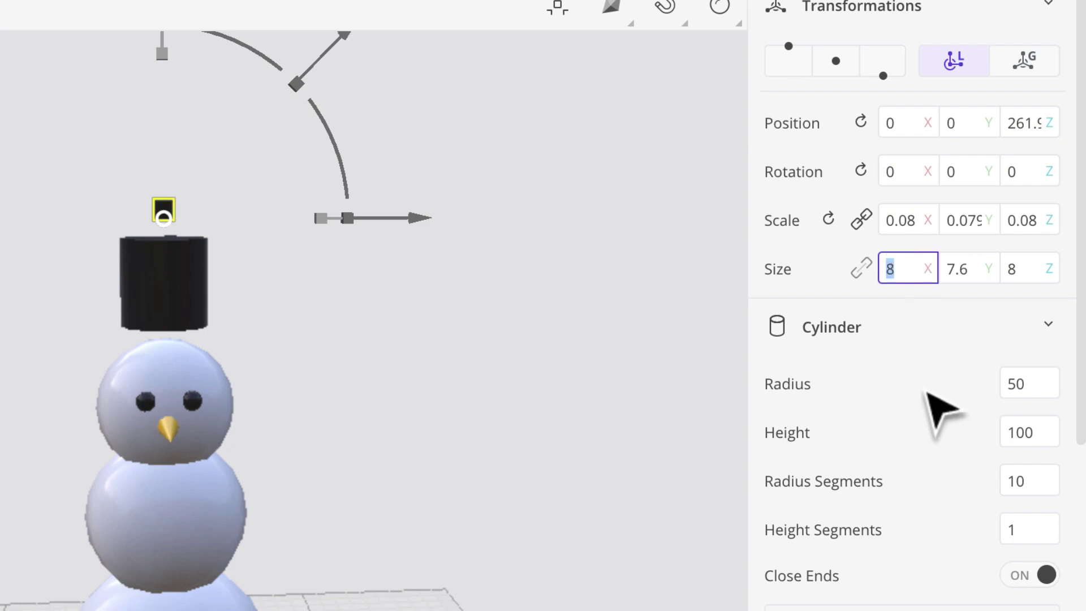
{"action": "type", "text": "80"}
{"action": "key", "text": "Tab"}
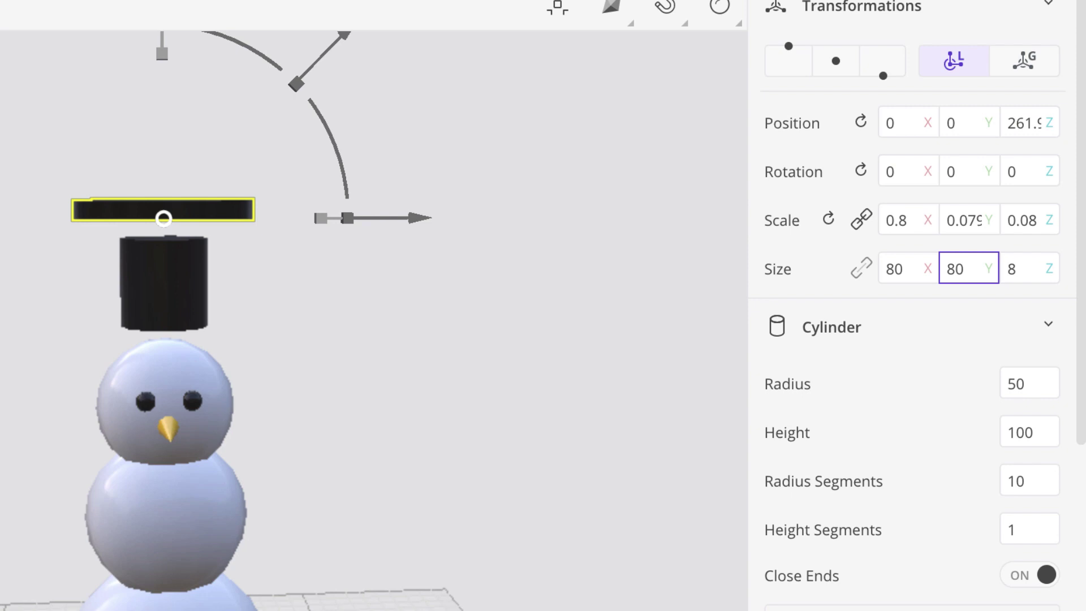
{"action": "key", "text": "Return"}
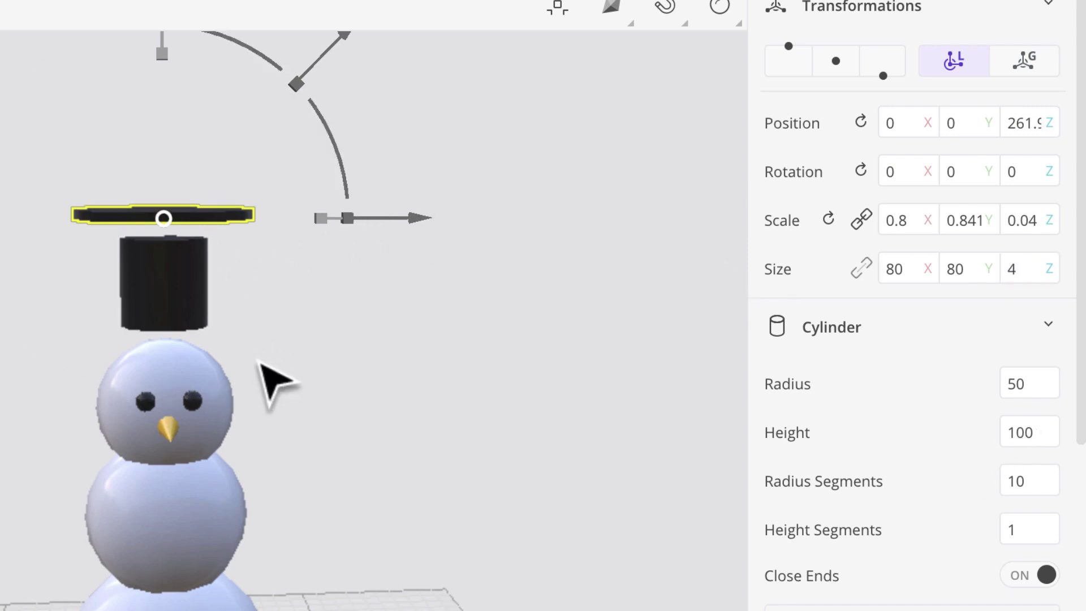
Step: Lower the original top hat cylinder onto the snowman's head, to about 198.3 on Z
{"action": "scroll", "coordinate": [266, 376], "scroll_direction": "up", "scroll_amount": 5}
{"action": "scroll", "coordinate": [266, 376], "scroll_direction": "up", "scroll_amount": 2}
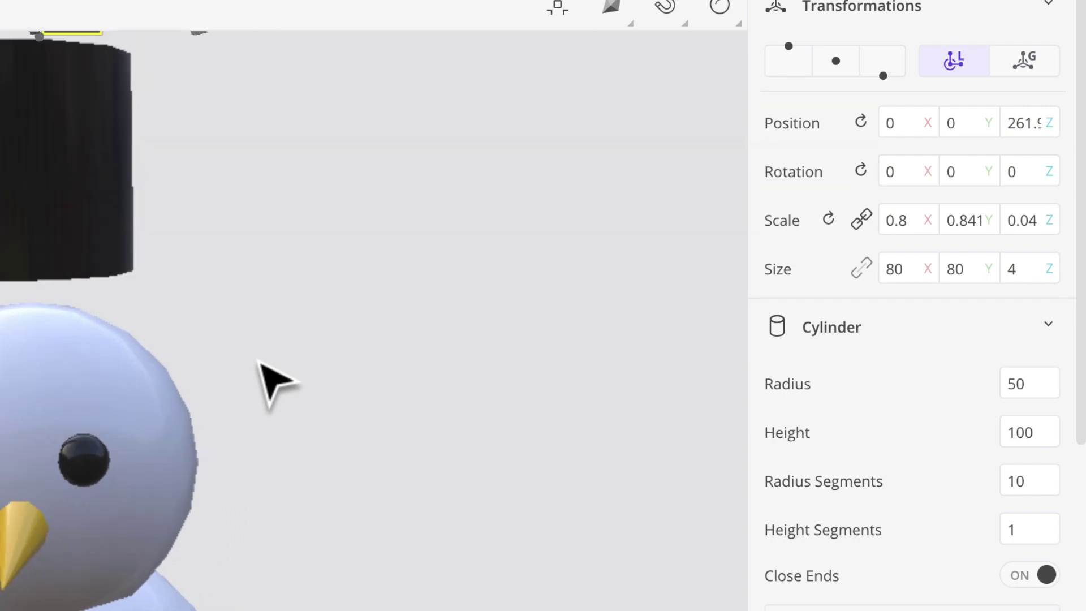
{"action": "middle_click_drag", "start_coordinate": [266, 376], "coordinate": [388, 477]}
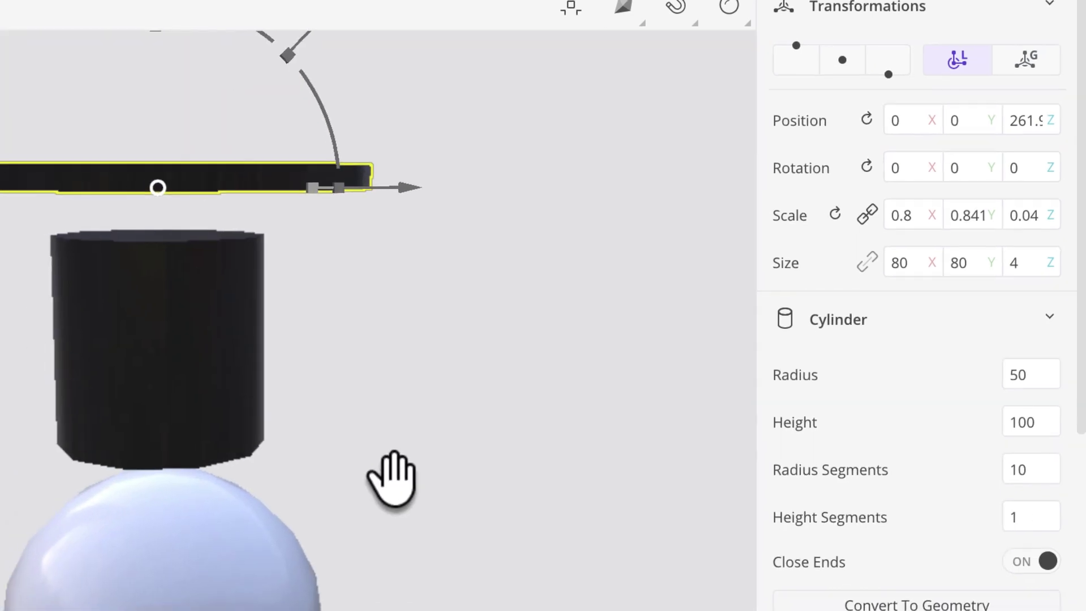
{"action": "left_click", "coordinate": [294, 272]}
{"action": "left_click_drag", "start_coordinate": [280, 170], "coordinate": [304, 236]}
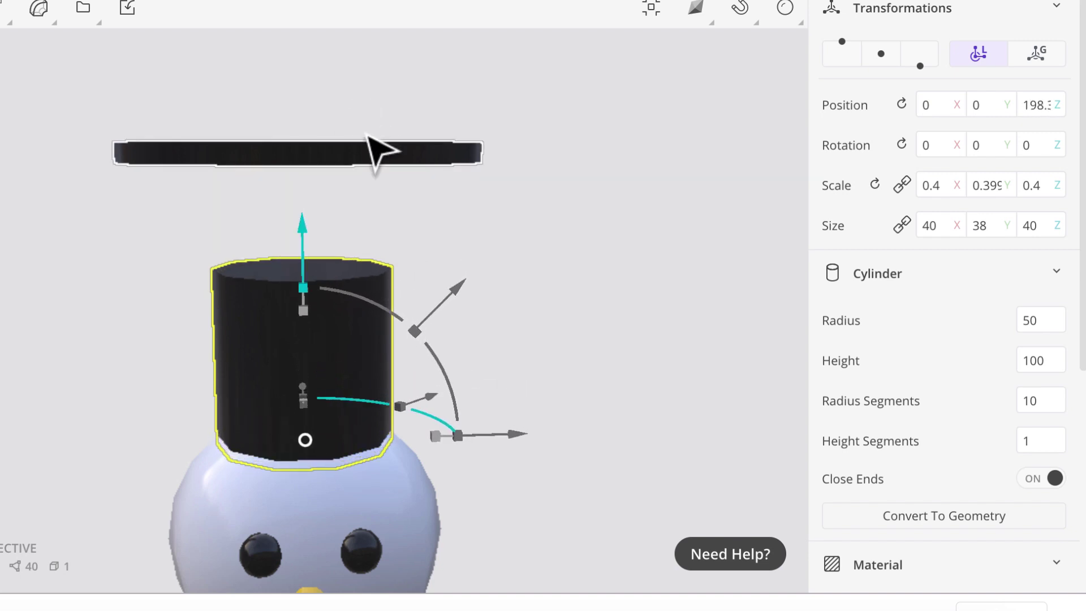
Step: Lower the flat brim cylinder to about 197.9 on Z so it sits at the base of the top hat
{"action": "left_click", "coordinate": [365, 151]}
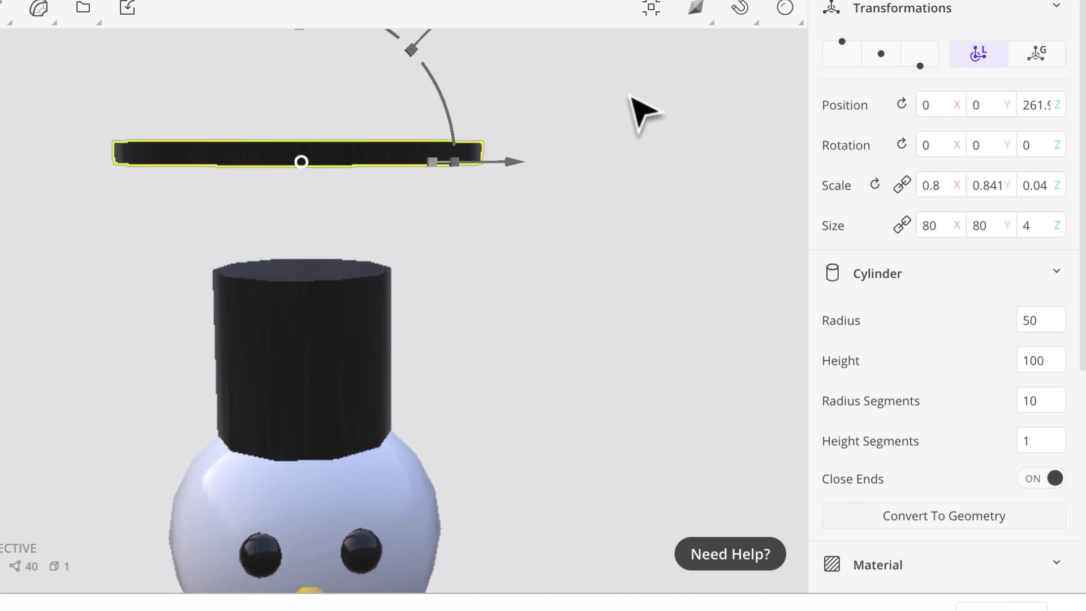
{"action": "right_click_drag", "start_coordinate": [635, 109], "coordinate": [634, 167]}
{"action": "left_click_drag", "start_coordinate": [635, 167], "coordinate": [659, 230]}
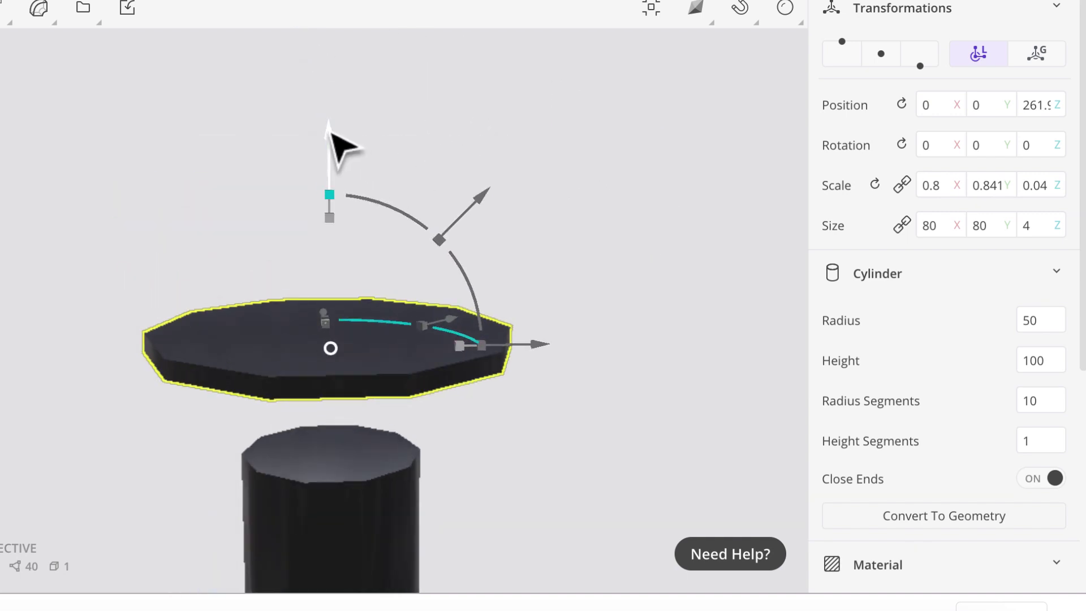
{"action": "left_click_drag", "start_coordinate": [330, 143], "coordinate": [318, 361]}
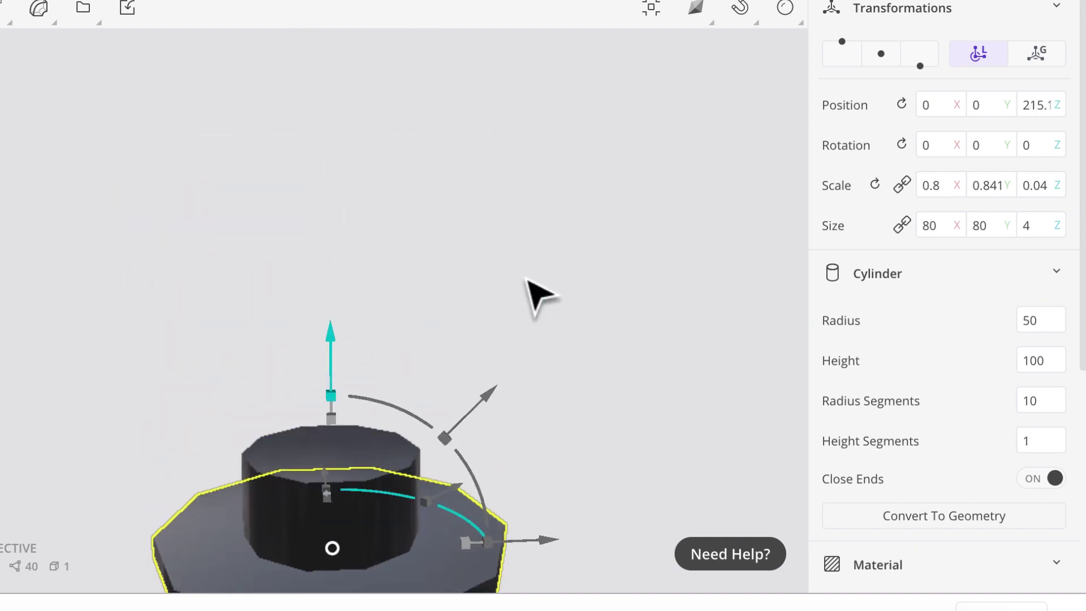
{"action": "left_click_drag", "start_coordinate": [583, 391], "coordinate": [594, 206]}
{"action": "right_click_drag", "start_coordinate": [594, 206], "coordinate": [619, 267]}
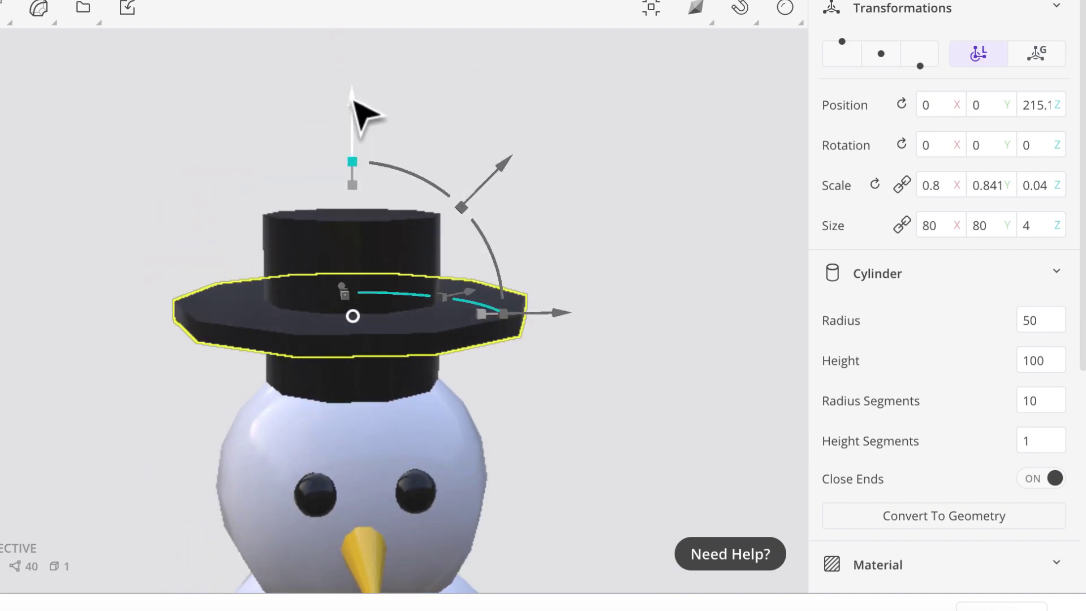
{"action": "left_click_drag", "start_coordinate": [354, 131], "coordinate": [365, 186]}
Step: Examine the hat and brim placement on the whole snowman from the perspective, front, side, back, top and bottom views
{"action": "right_click_drag", "start_coordinate": [623, 379], "coordinate": [592, 334]}
{"action": "scroll", "coordinate": [598, 356], "scroll_direction": "down", "scroll_amount": 6}
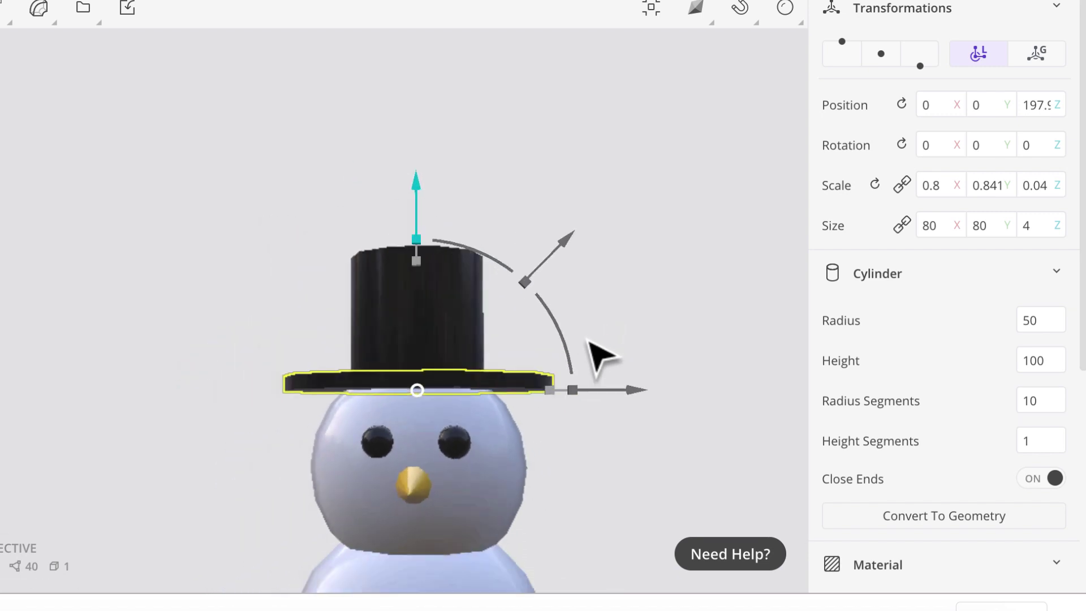
{"action": "middle_click_drag", "start_coordinate": [593, 419], "coordinate": [447, 368]}
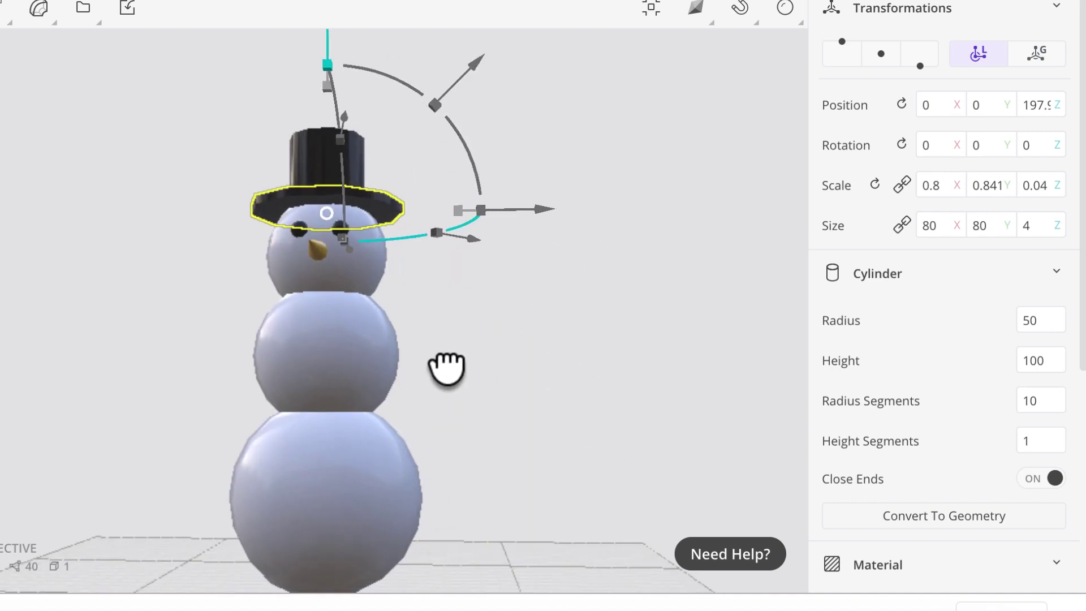
{"action": "key", "text": "KP_1"}
{"action": "key", "text": "KP_3"}
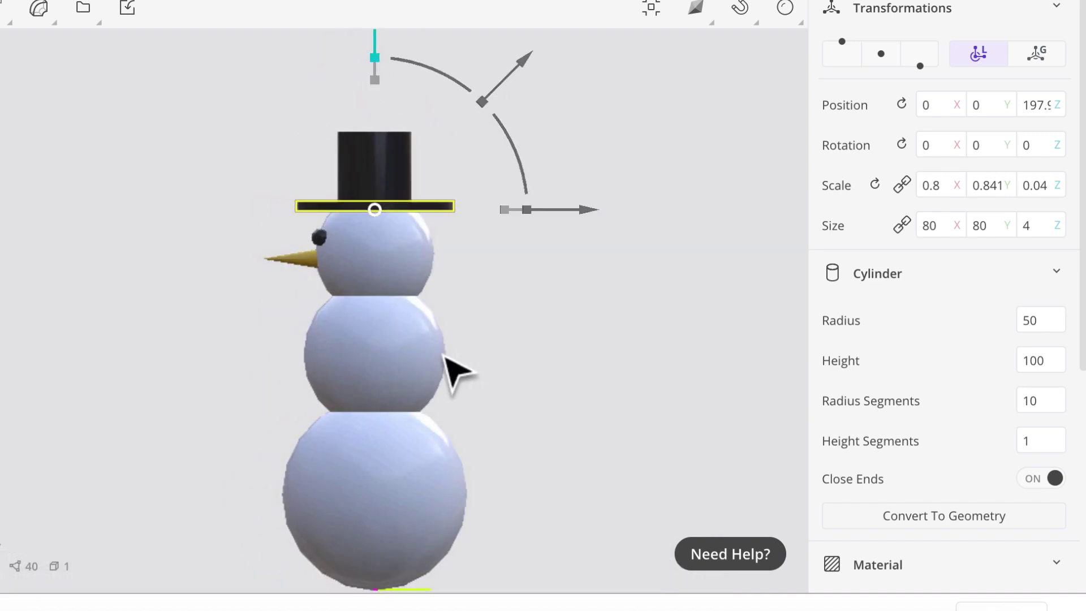
{"action": "key", "text": "ctrl+KP_1"}
{"action": "key", "text": "KP_7"}
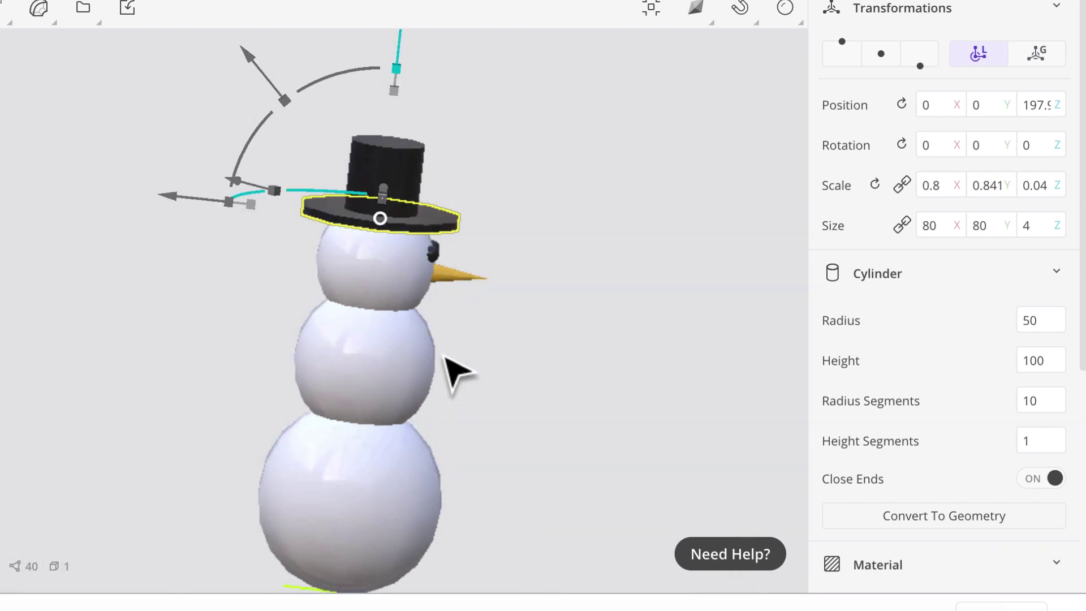
{"action": "key", "text": "ctrl+KP_7"}
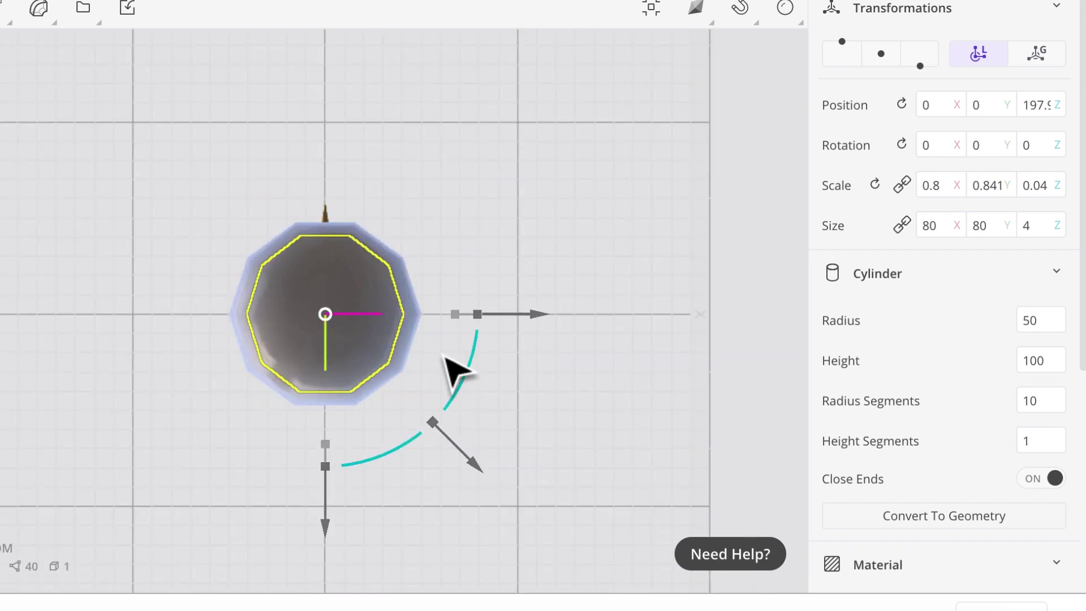
Step: Add a cylinder and raise it to the snowman's head height, to about 145.5 on Z
{"action": "key", "text": "KP_5"}
{"action": "key", "text": "KP_1"}
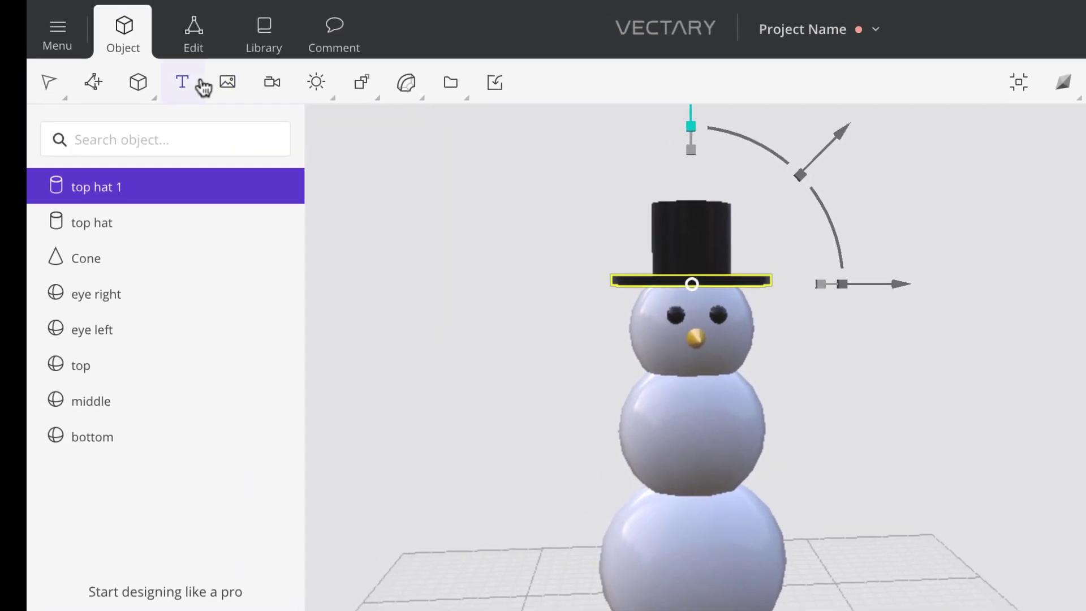
{"action": "left_click", "coordinate": [139, 81]}
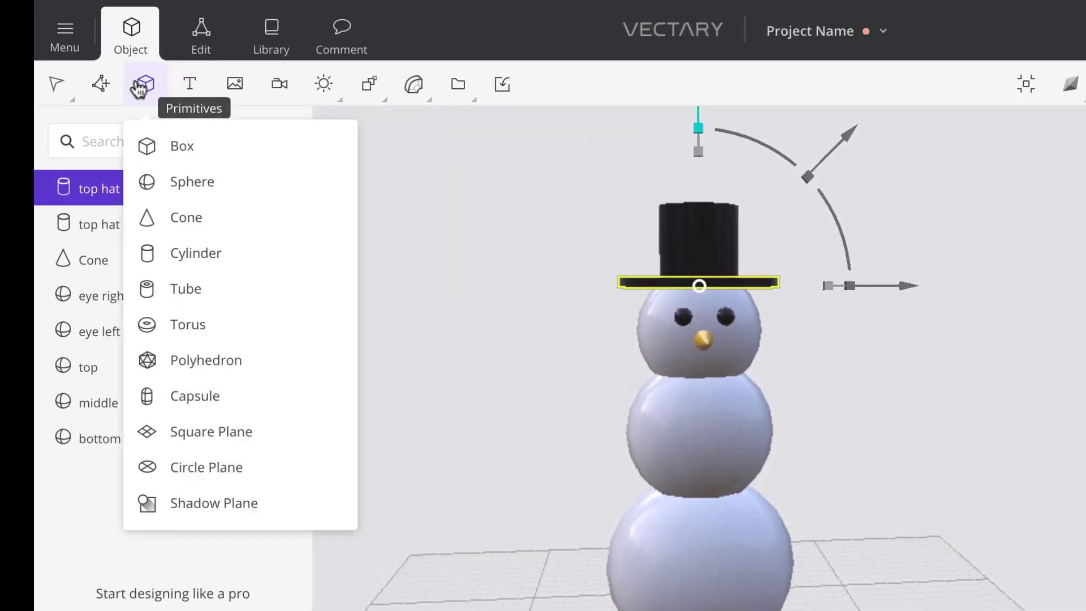
{"action": "left_click", "coordinate": [185, 261]}
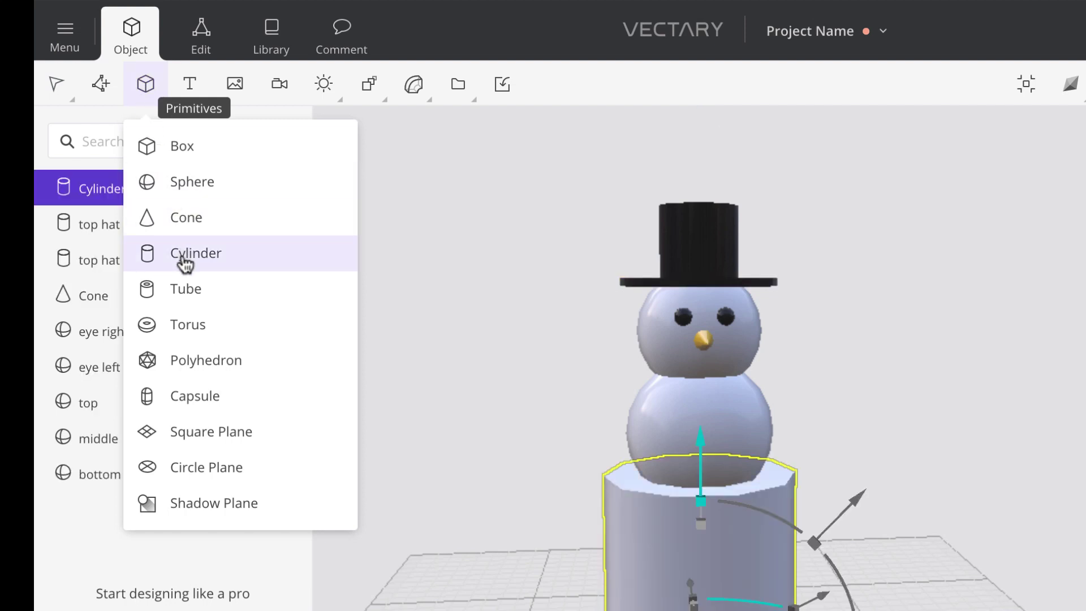
{"action": "left_click_drag", "start_coordinate": [702, 435], "coordinate": [720, 168]}
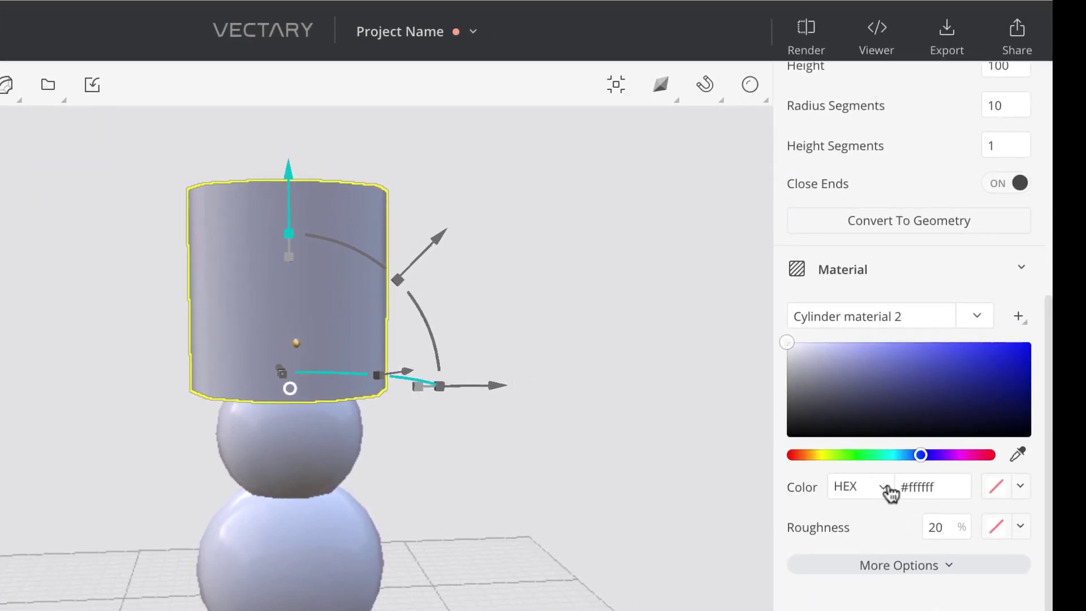
Step: Colour the new cylinder brown (#8c4d06) and set its size to 6 by 6 by 100 with unconstrained proportions
{"action": "left_click", "coordinate": [811, 455]}
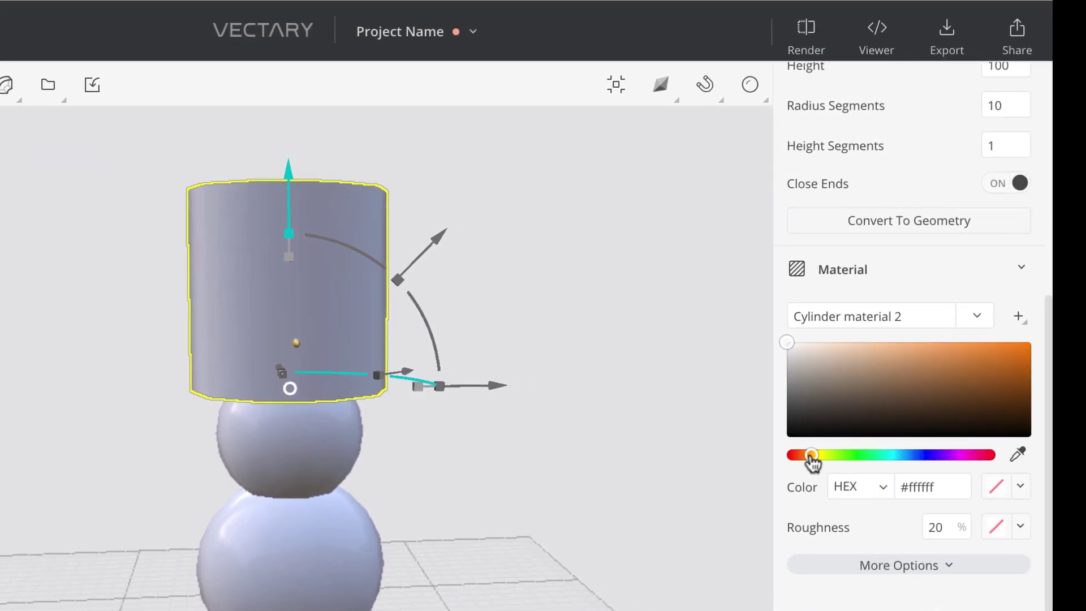
{"action": "left_click", "coordinate": [1021, 386]}
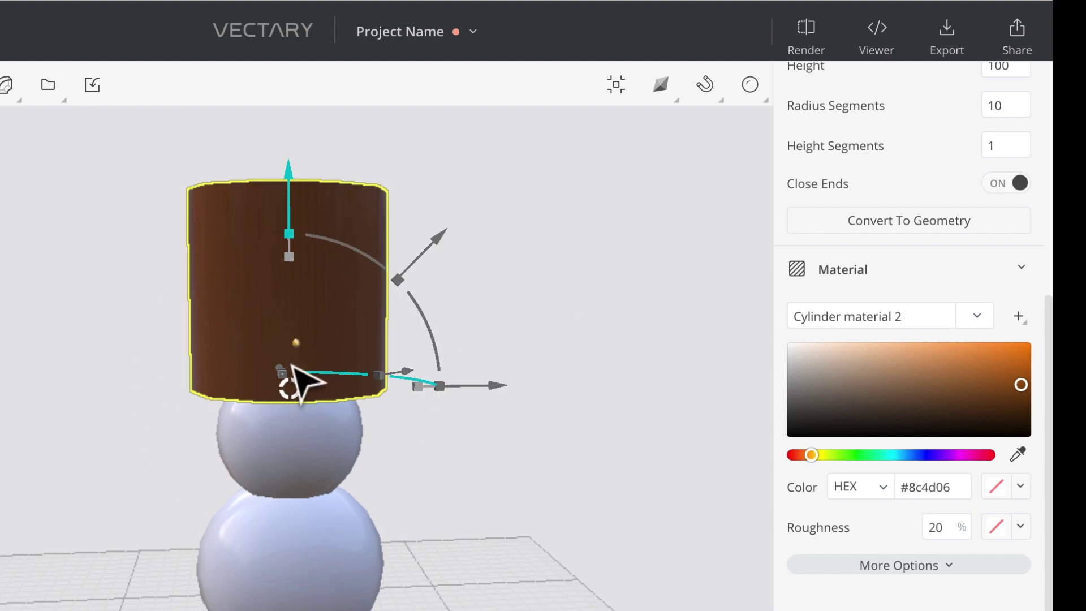
{"action": "scroll", "coordinate": [931, 300], "scroll_direction": "up", "scroll_amount": 4}
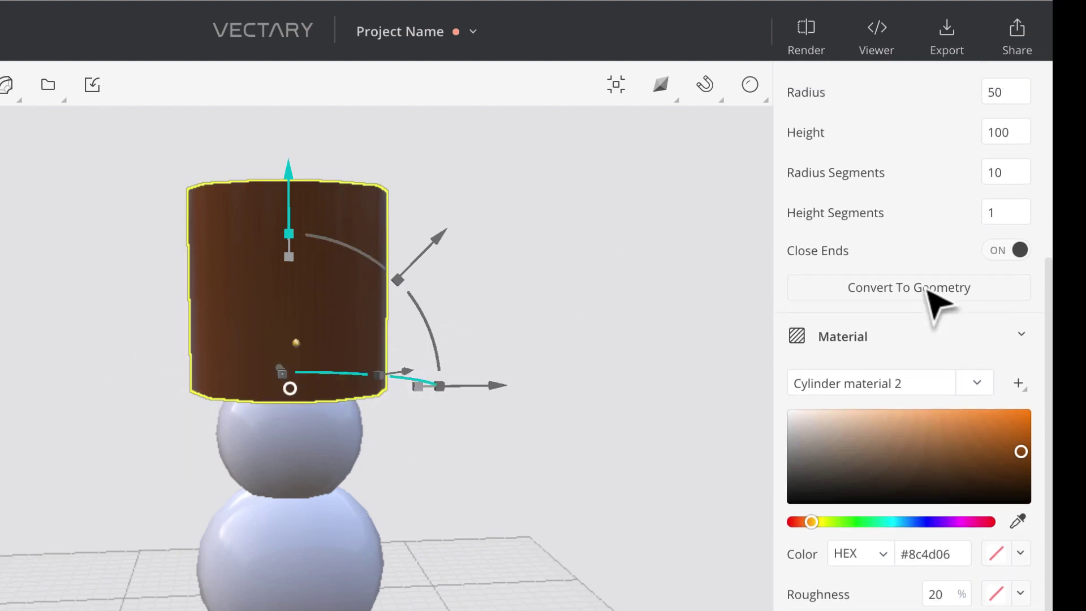
{"action": "scroll", "coordinate": [929, 291], "scroll_direction": "up", "scroll_amount": 2}
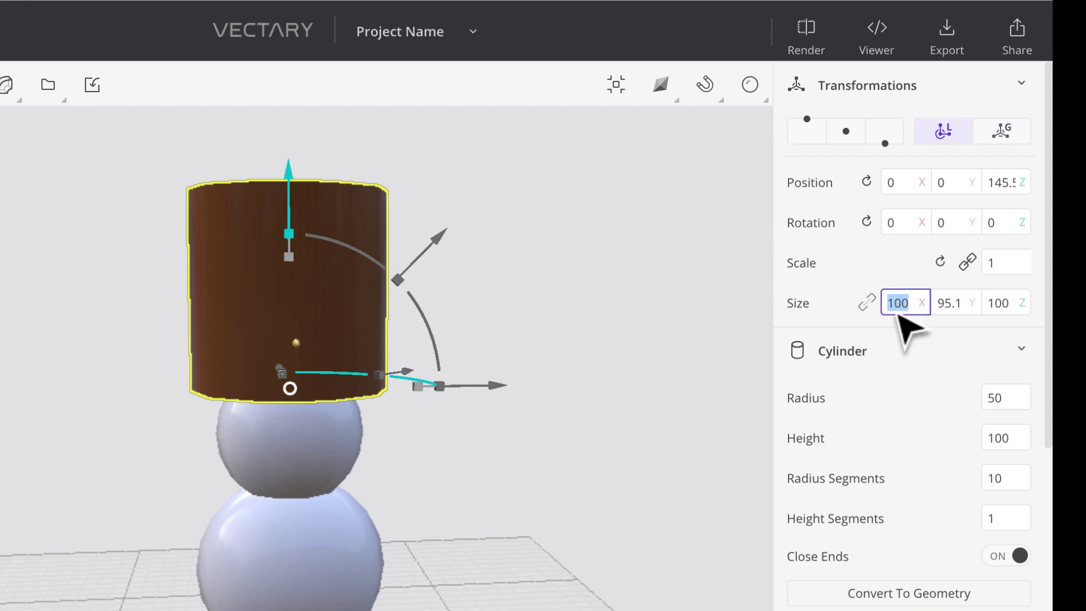
{"action": "type", "text": "6"}
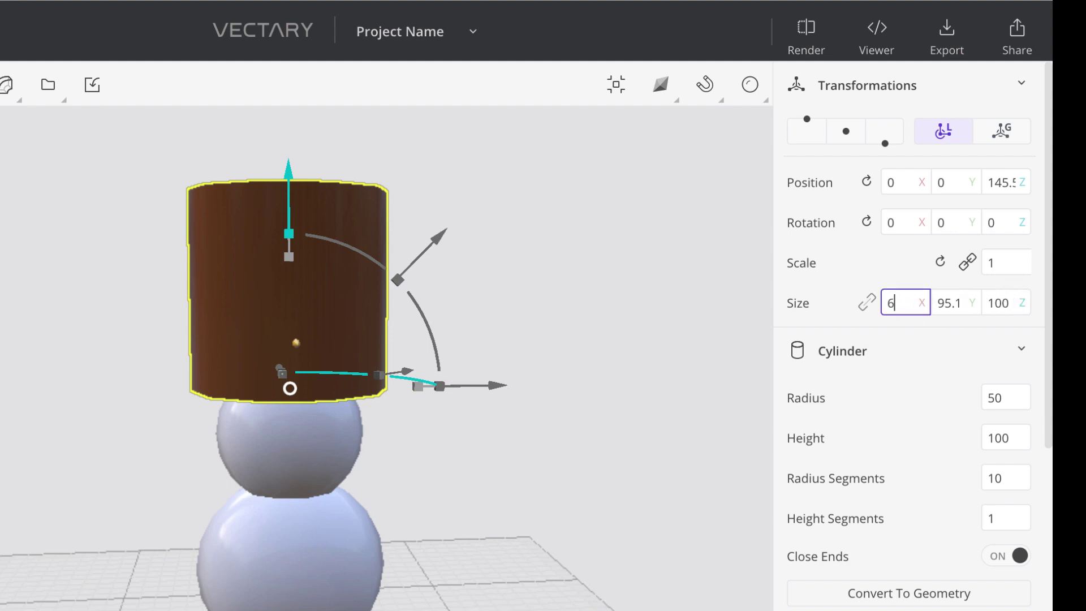
{"action": "key", "text": "Tab"}
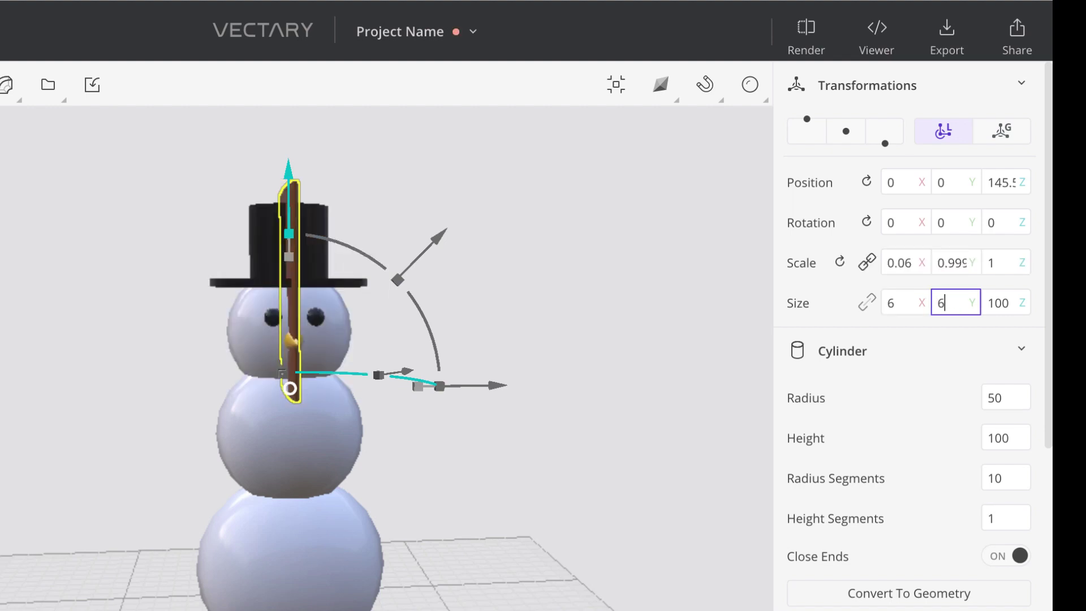
{"action": "key", "text": "Return"}
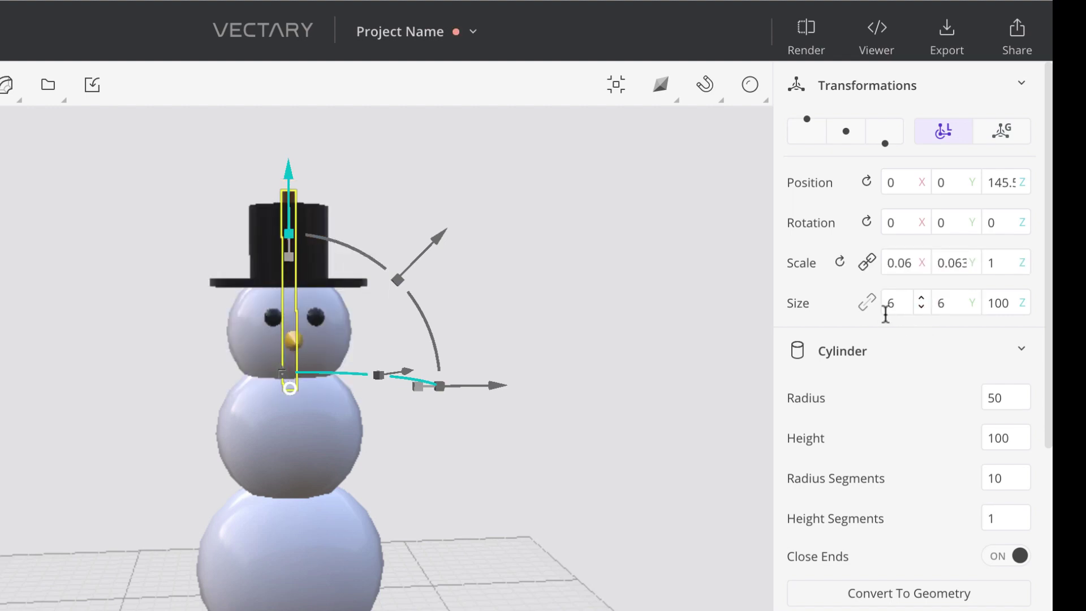
Step: Tilt the thin brown cylinder to about 56.7 degrees on Y and place its end against the middle sphere's side as an arm
{"action": "left_click_drag", "start_coordinate": [492, 384], "coordinate": [619, 385]}
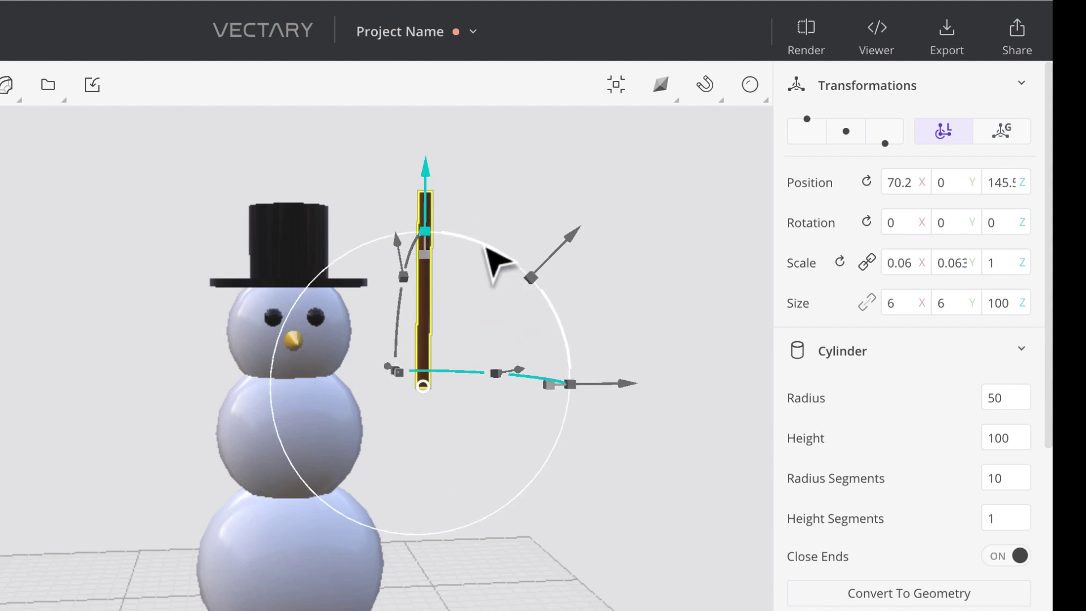
{"action": "left_click_drag", "start_coordinate": [486, 249], "coordinate": [603, 355]}
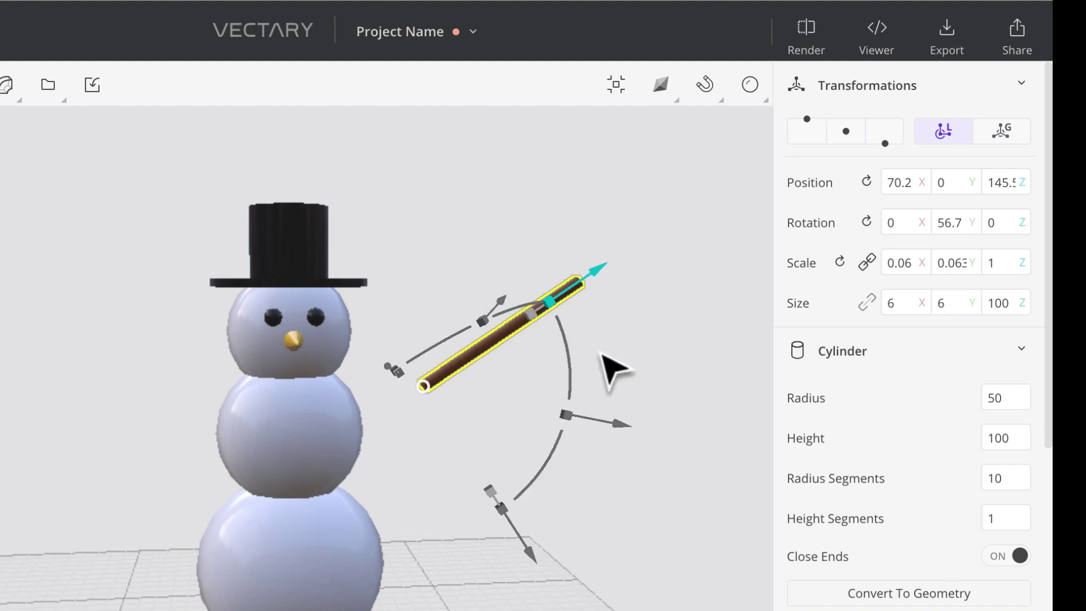
{"action": "key", "text": "1"}
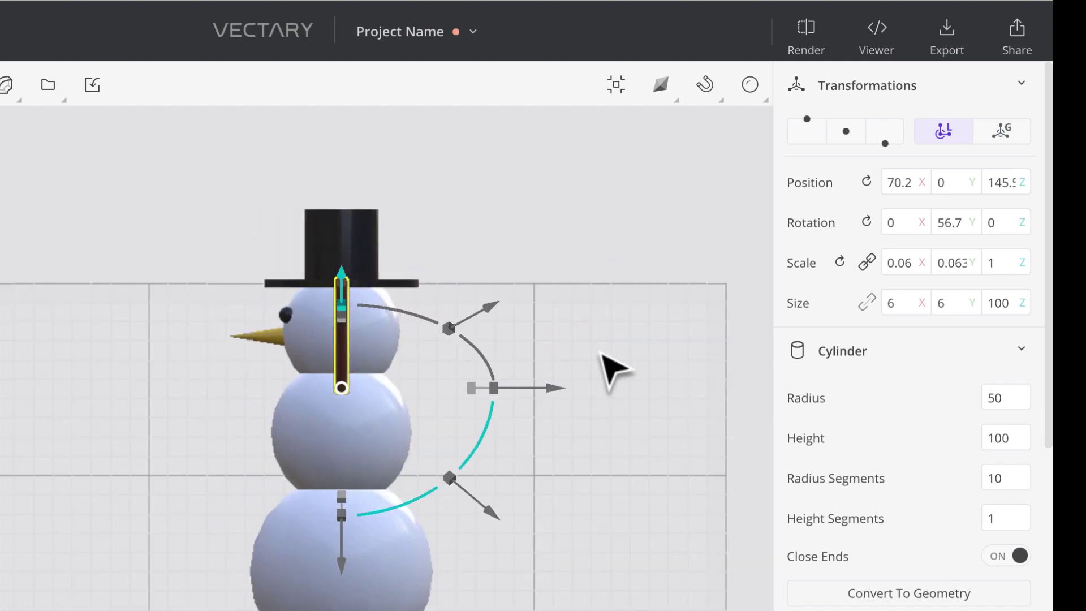
{"action": "key", "text": "3"}
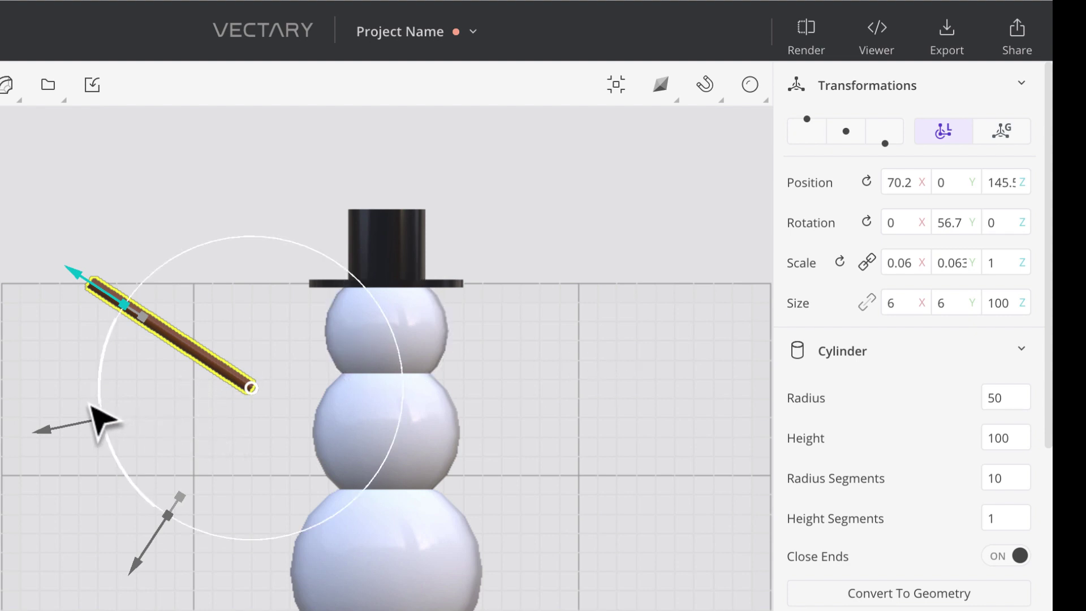
{"action": "left_click_drag", "start_coordinate": [46, 429], "coordinate": [123, 475]}
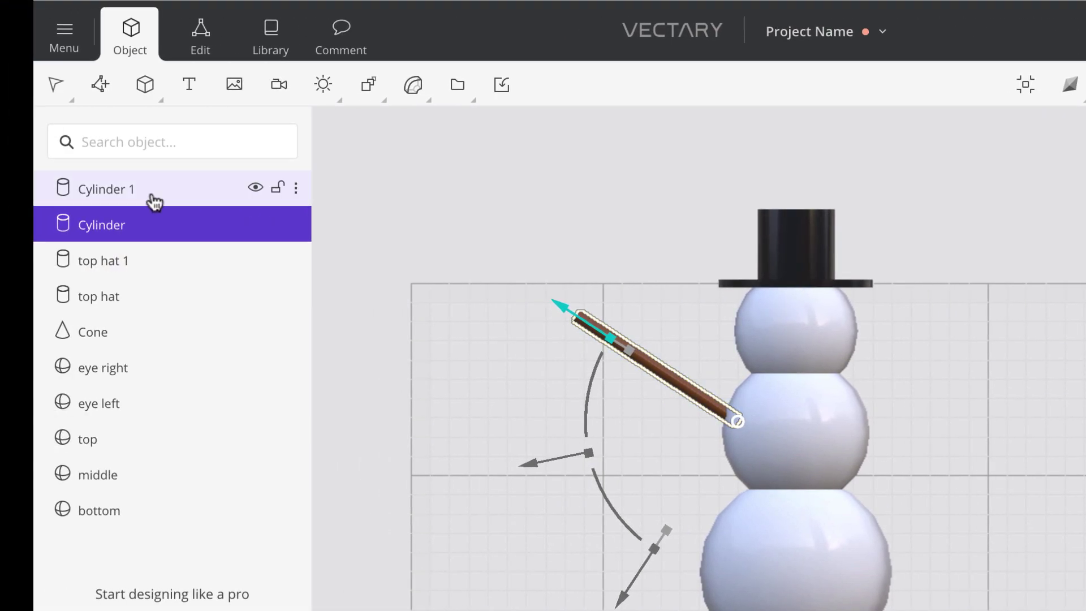
Step: Move a copy of the arm to the snowman's opposite side, at about -146 on X, and rotate it to about -42.9 degrees on Y
{"action": "left_click", "coordinate": [152, 192]}
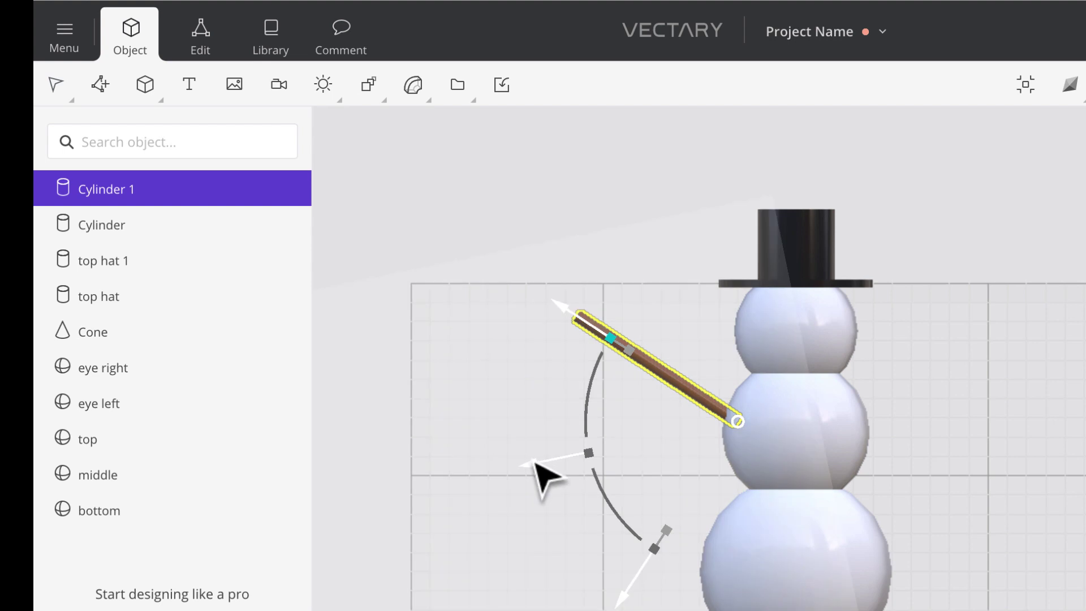
{"action": "left_click_drag", "start_coordinate": [542, 466], "coordinate": [884, 498]}
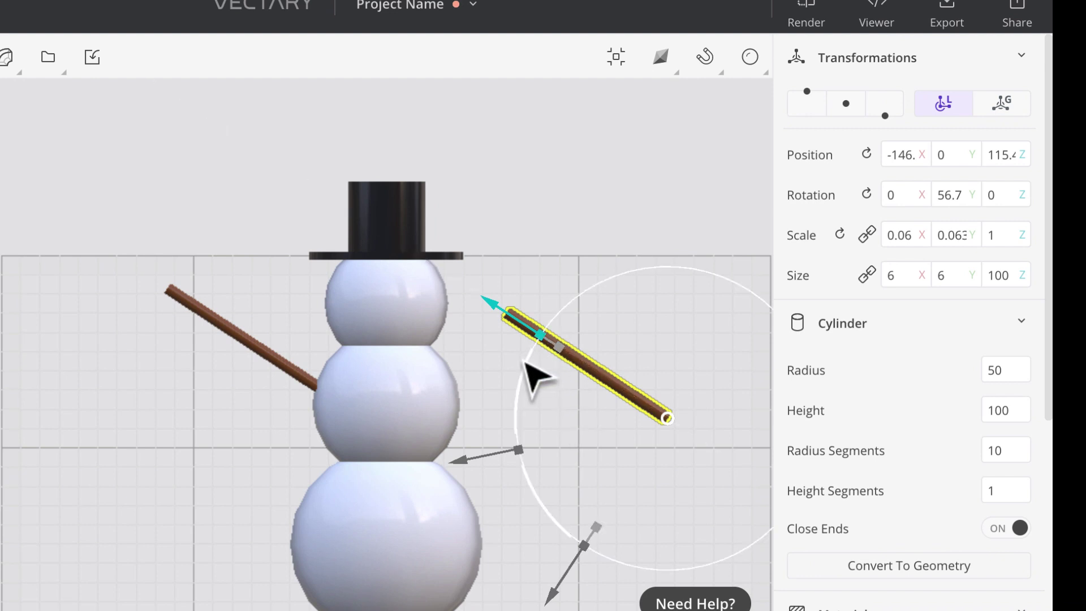
{"action": "left_click_drag", "start_coordinate": [526, 363], "coordinate": [768, 266]}
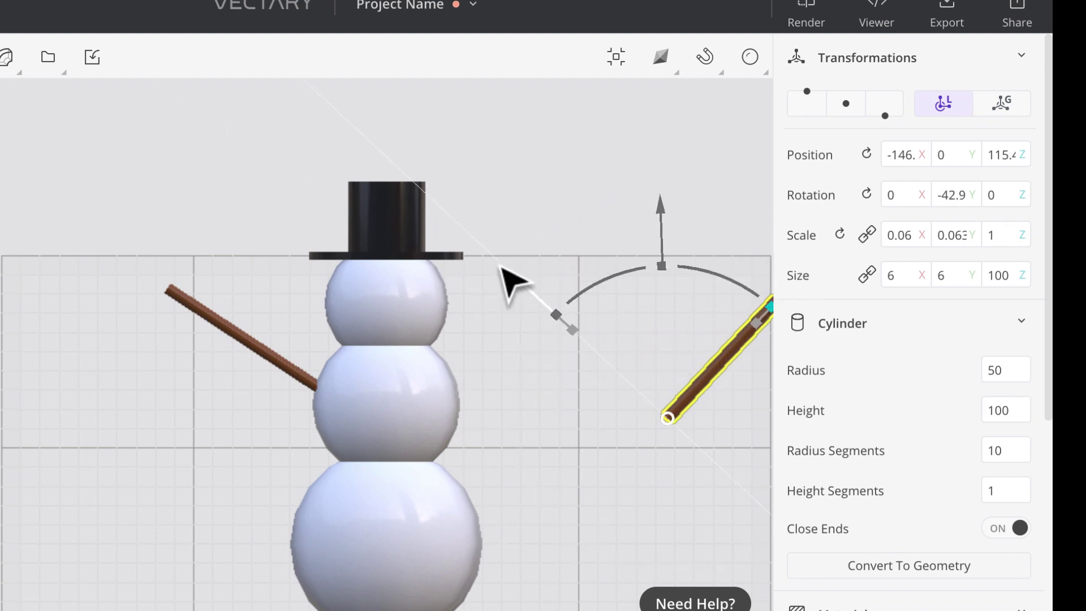
Step: Shift the copied arm to about -118 on X, 59.4 on Y and 141 on Z
{"action": "middle_click_drag", "start_coordinate": [585, 403], "coordinate": [403, 392]}
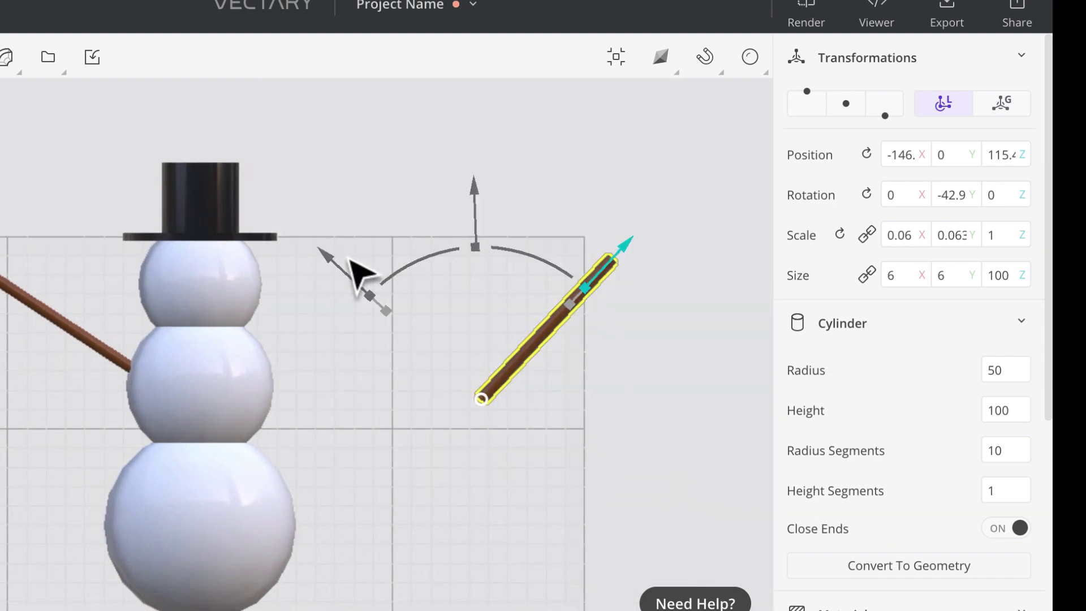
{"action": "left_click_drag", "start_coordinate": [354, 371], "coordinate": [315, 393]}
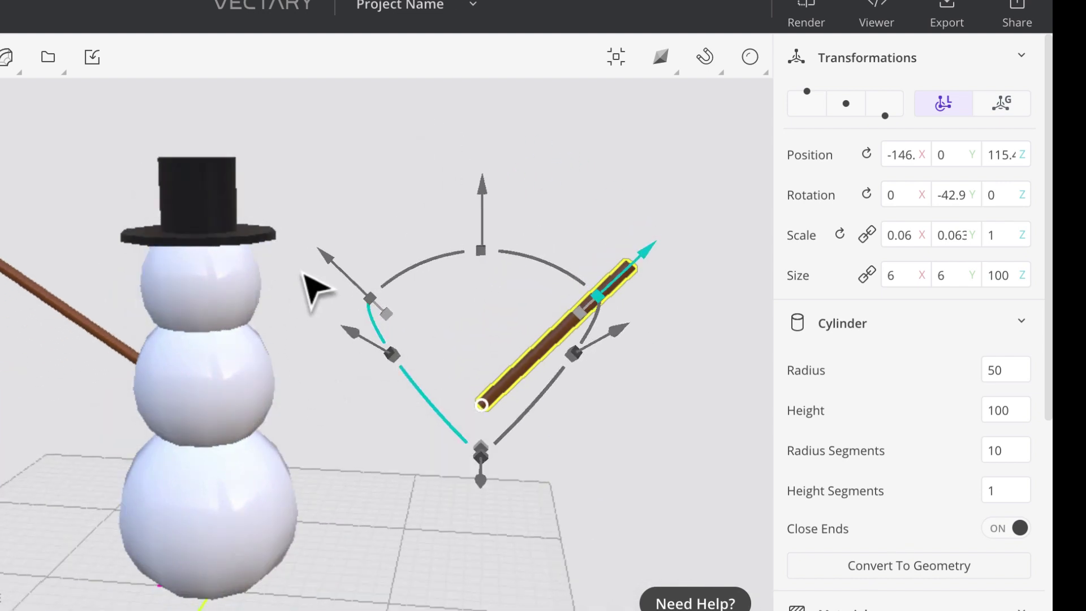
{"action": "left_click_drag", "start_coordinate": [334, 266], "coordinate": [291, 369]}
{"action": "left_click_drag", "start_coordinate": [400, 375], "coordinate": [253, 291]}
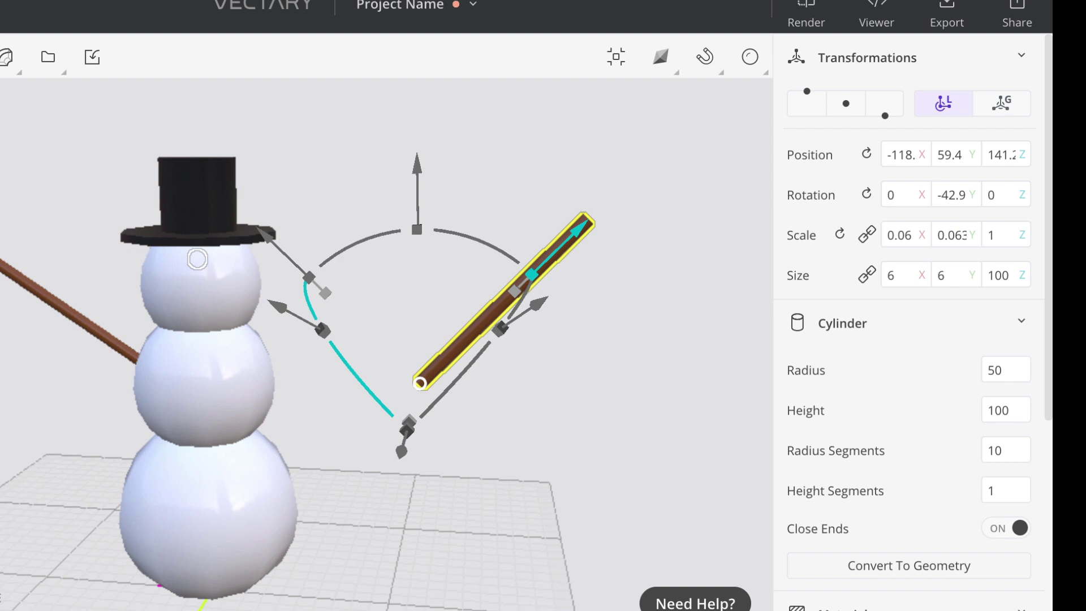
Step: Align the copied arm with the body at about -2.6 on Y and slide it towards the snowman, to about -44.6 on X
{"action": "key", "text": "3"}
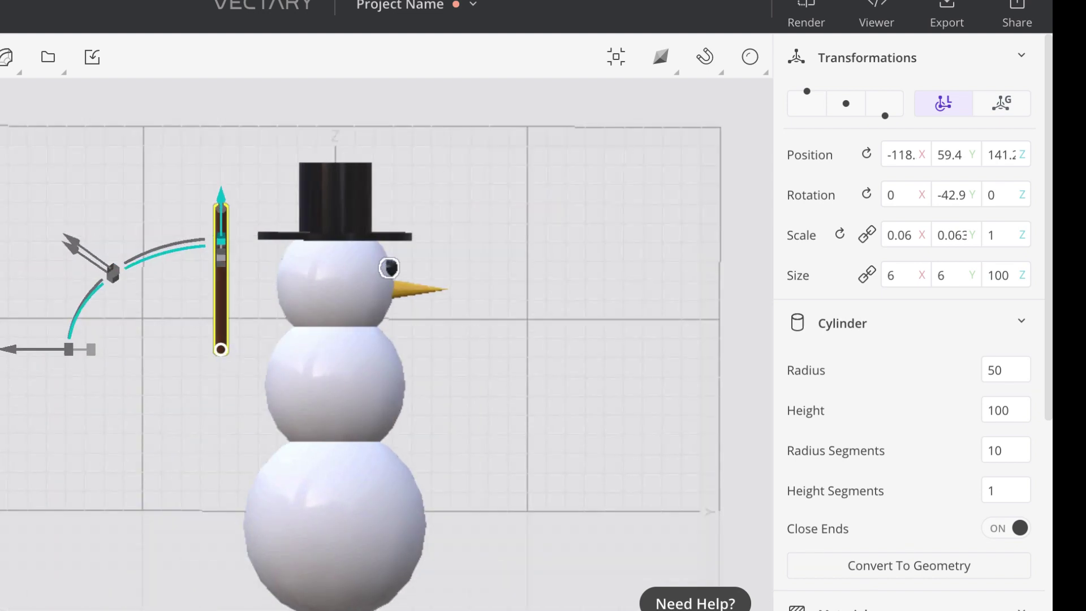
{"action": "key", "text": "7"}
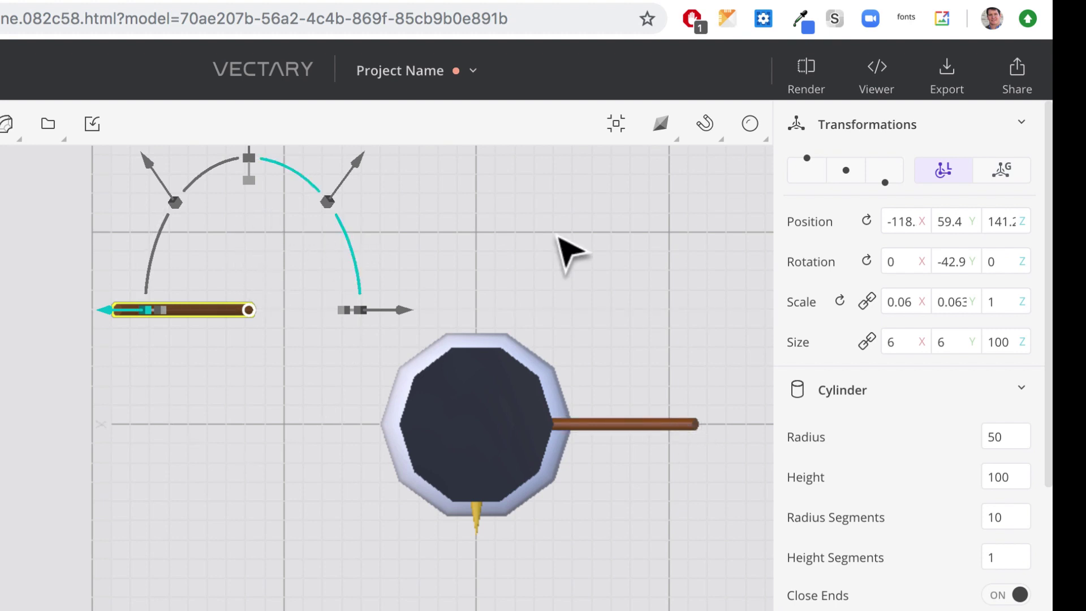
{"action": "right_click_drag", "start_coordinate": [559, 236], "coordinate": [554, 343]}
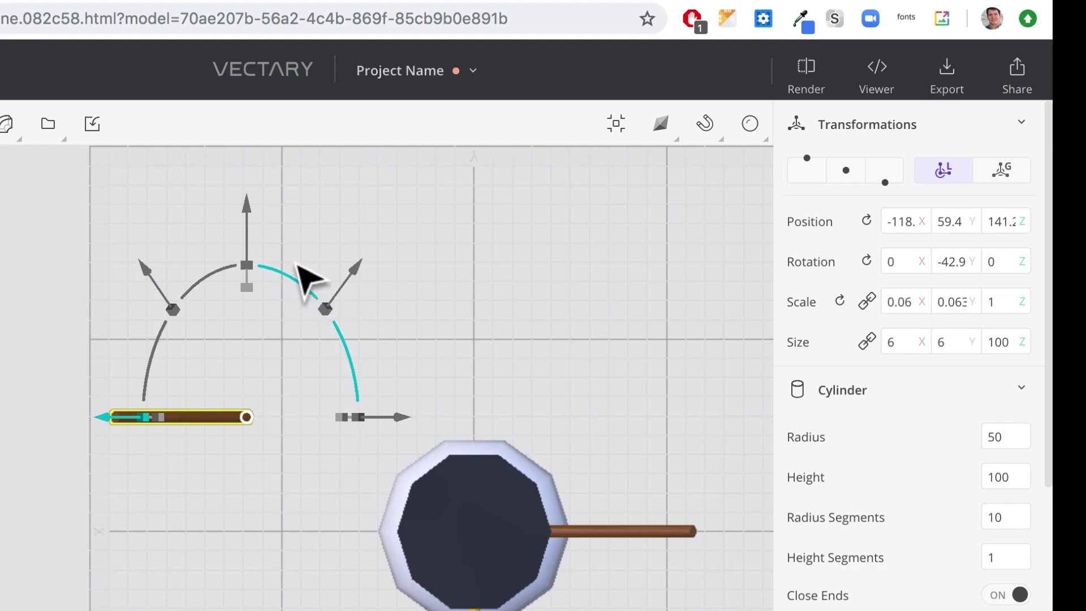
{"action": "left_click_drag", "start_coordinate": [246, 207], "coordinate": [262, 340]}
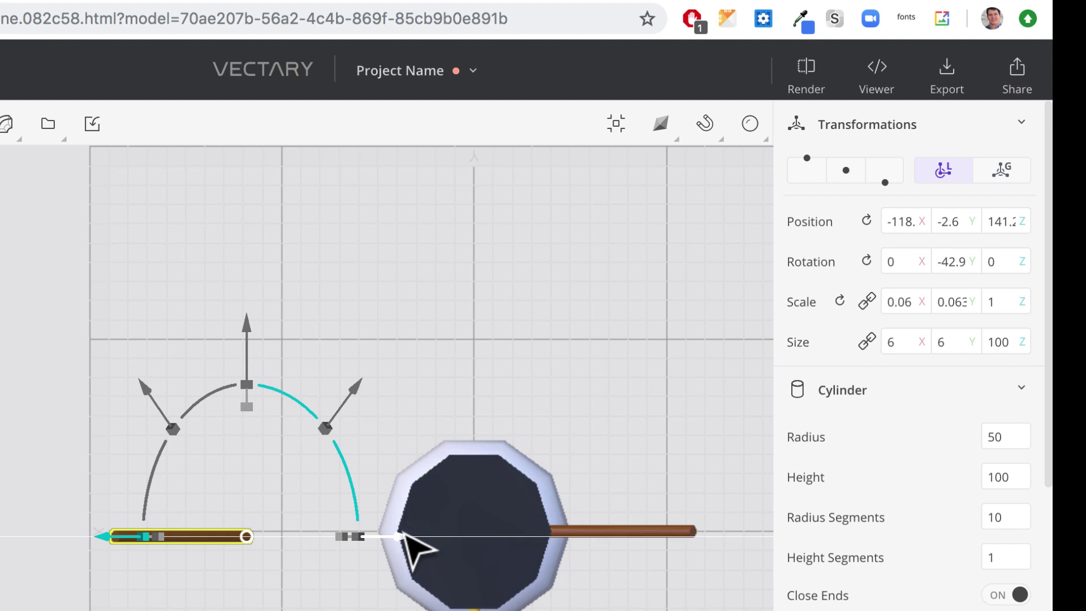
{"action": "left_click_drag", "start_coordinate": [403, 537], "coordinate": [553, 569]}
Step: Lower the copied arm so its end meets the middle sphere, at about -26.7 on X and 126 on Z
{"action": "key", "text": "5"}
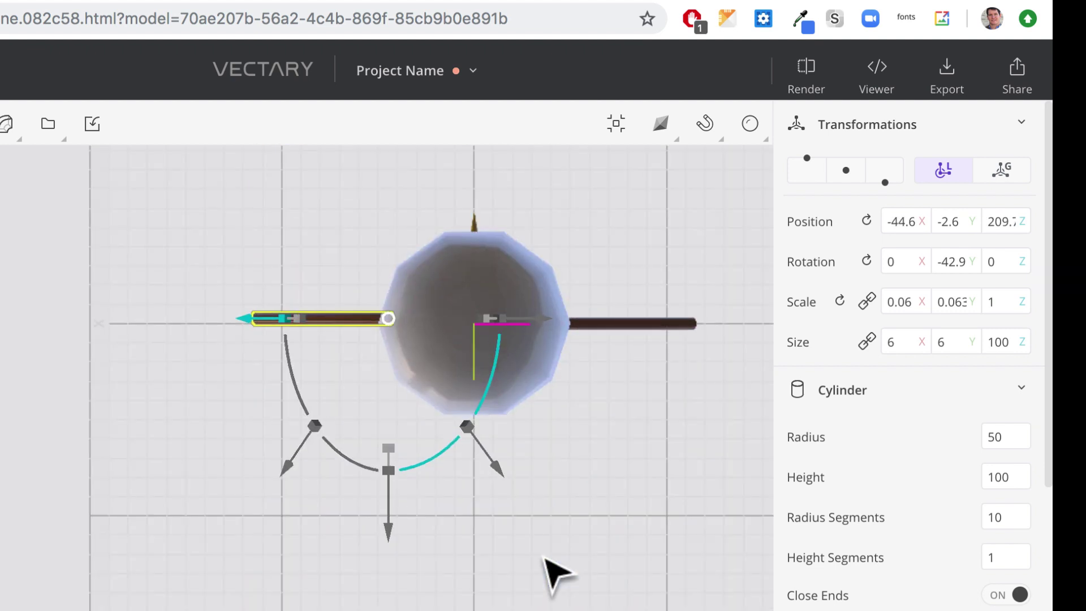
{"action": "key", "text": "1"}
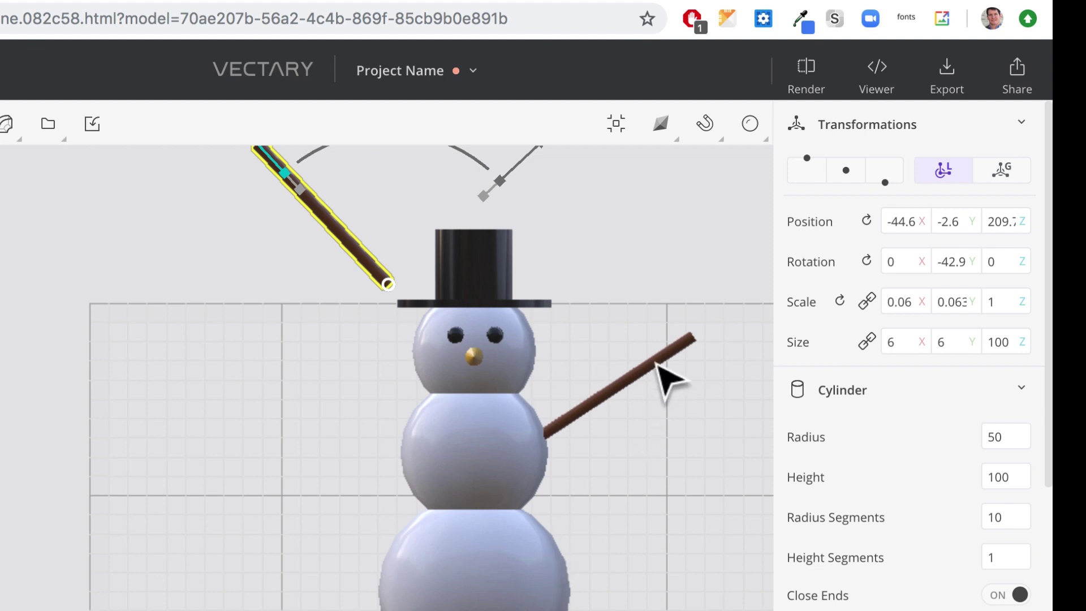
{"action": "right_click_drag", "start_coordinate": [650, 257], "coordinate": [528, 381]}
{"action": "left_click_drag", "start_coordinate": [274, 190], "coordinate": [314, 362]}
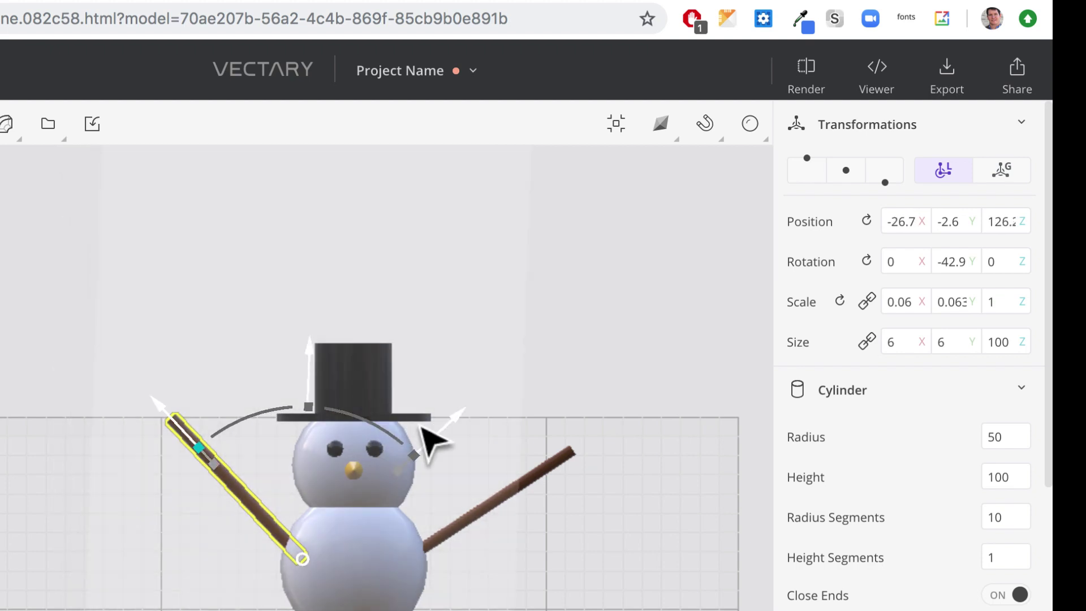
Step: Examine how both arms attach to the middle sphere from the back, side, front and raised perspective views
{"action": "scroll", "coordinate": [486, 604], "scroll_direction": "right", "scroll_amount": 10}
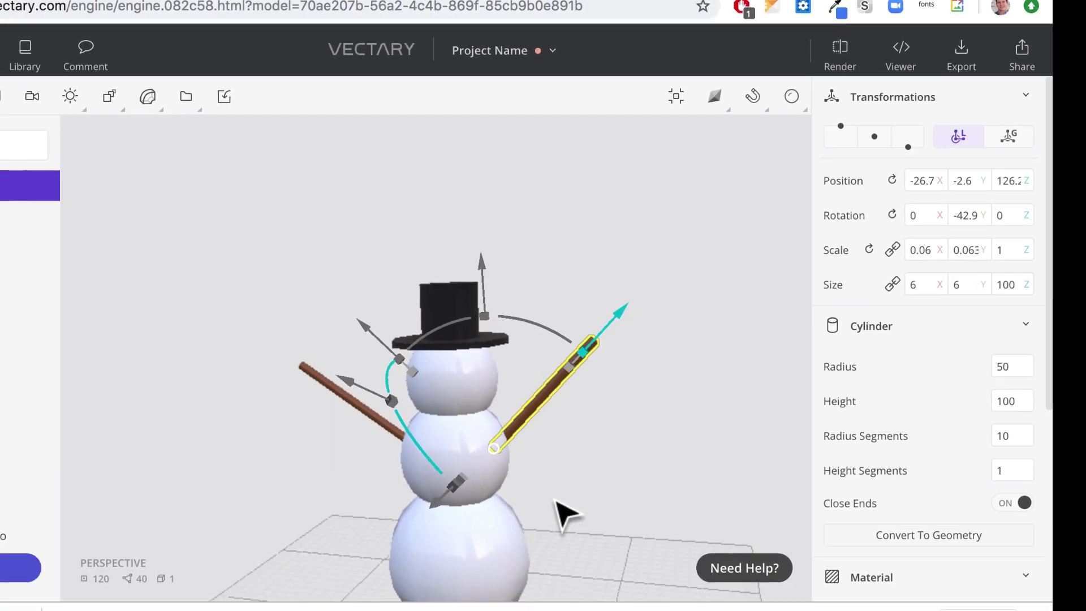
{"action": "scroll", "coordinate": [567, 514], "scroll_direction": "right", "scroll_amount": 10}
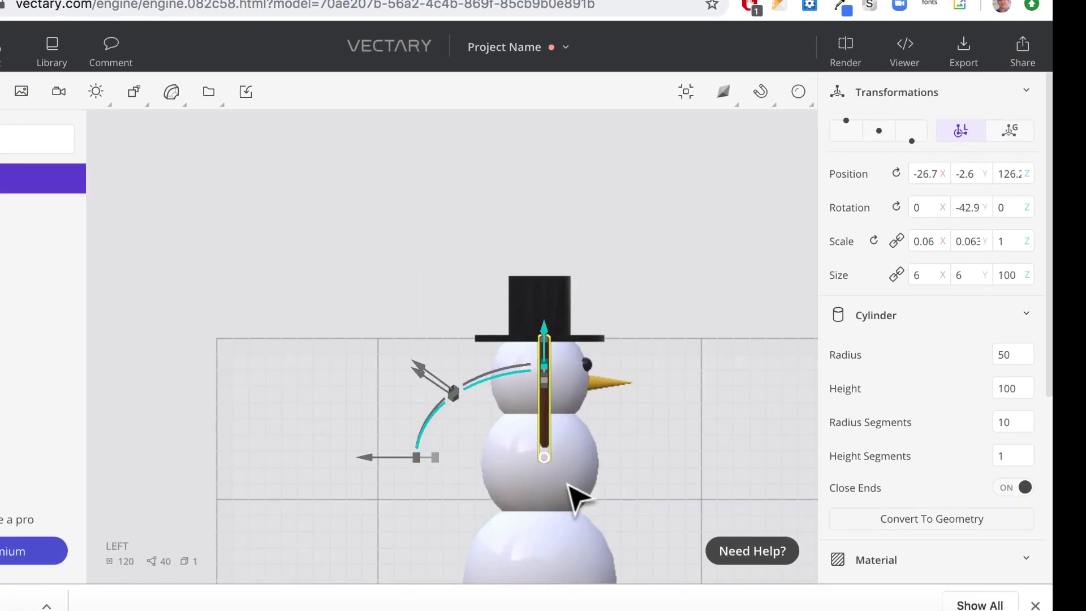
{"action": "scroll", "coordinate": [569, 485], "scroll_direction": "right", "scroll_amount": 10}
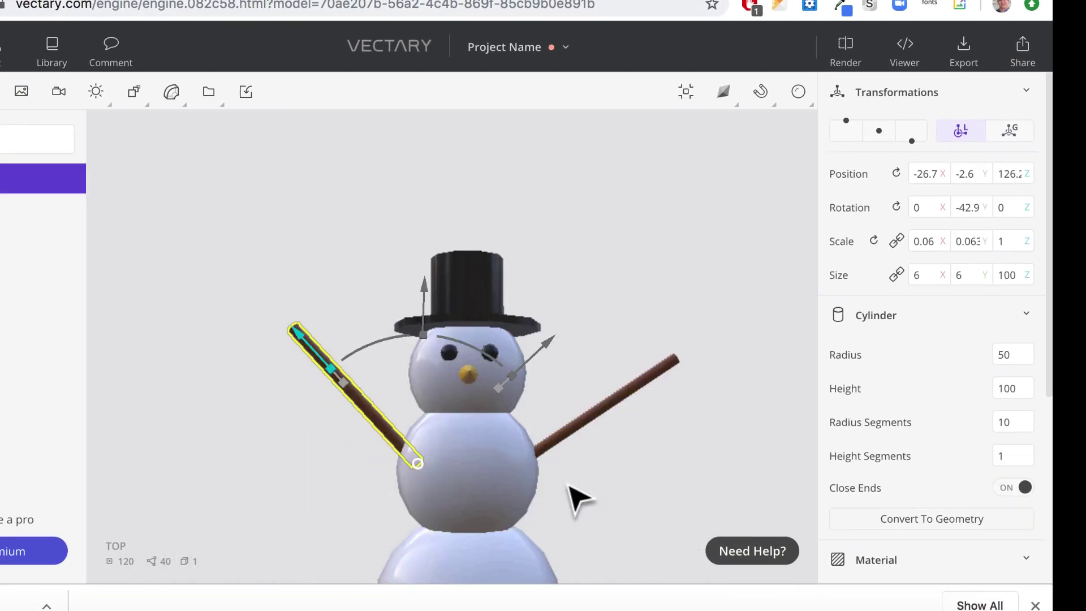
{"action": "scroll", "coordinate": [571, 492], "scroll_direction": "up", "scroll_amount": 5}
{"action": "left_click_drag", "start_coordinate": [693, 356], "coordinate": [671, 407]}
{"action": "scroll", "coordinate": [619, 468], "scroll_direction": "down", "scroll_amount": 5}
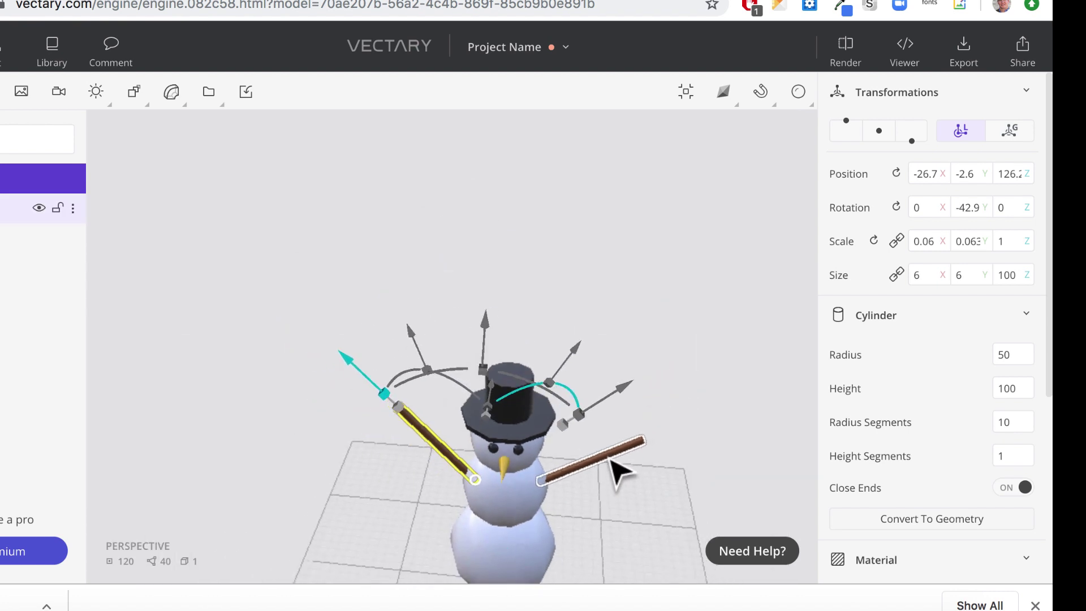
{"action": "scroll", "coordinate": [651, 498], "scroll_direction": "up", "scroll_amount": 5}
{"action": "left_click_drag", "start_coordinate": [643, 497], "coordinate": [590, 432]}
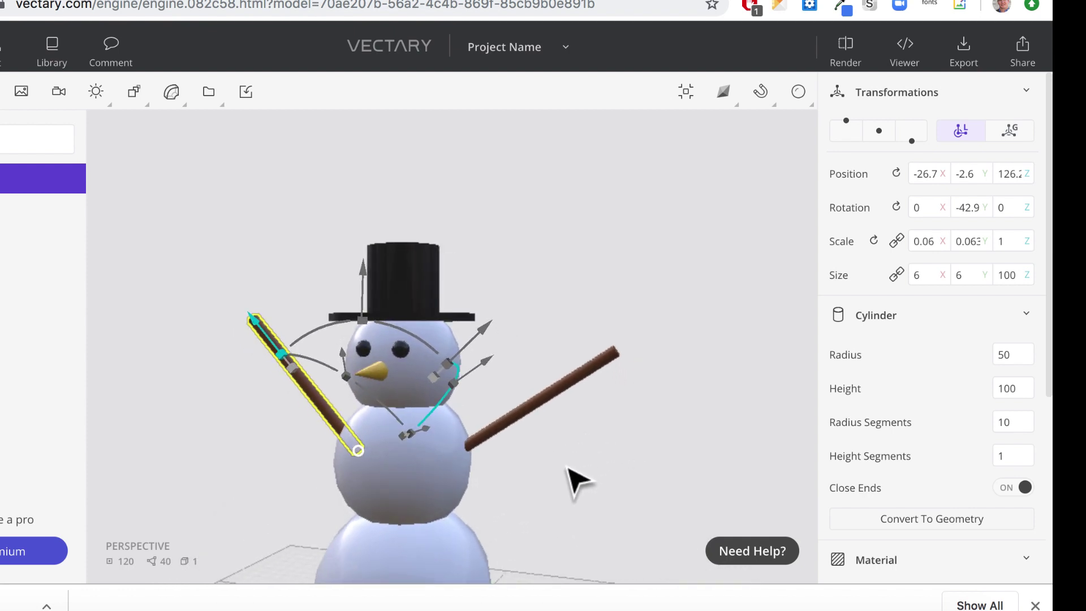
{"action": "scroll", "coordinate": [569, 468], "scroll_direction": "down", "scroll_amount": 3}
{"action": "scroll", "coordinate": [568, 468], "scroll_direction": "up", "scroll_amount": 3}
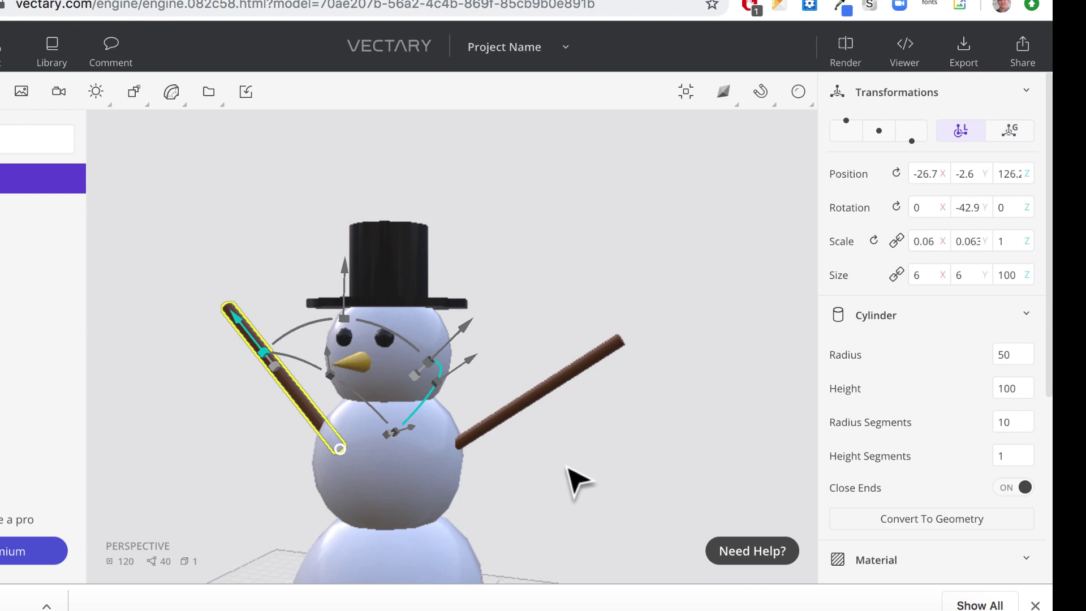
Step: Change the environment's background colour to a light blue, #b9ebfa
{"action": "right_click_drag", "start_coordinate": [572, 476], "coordinate": [642, 392]}
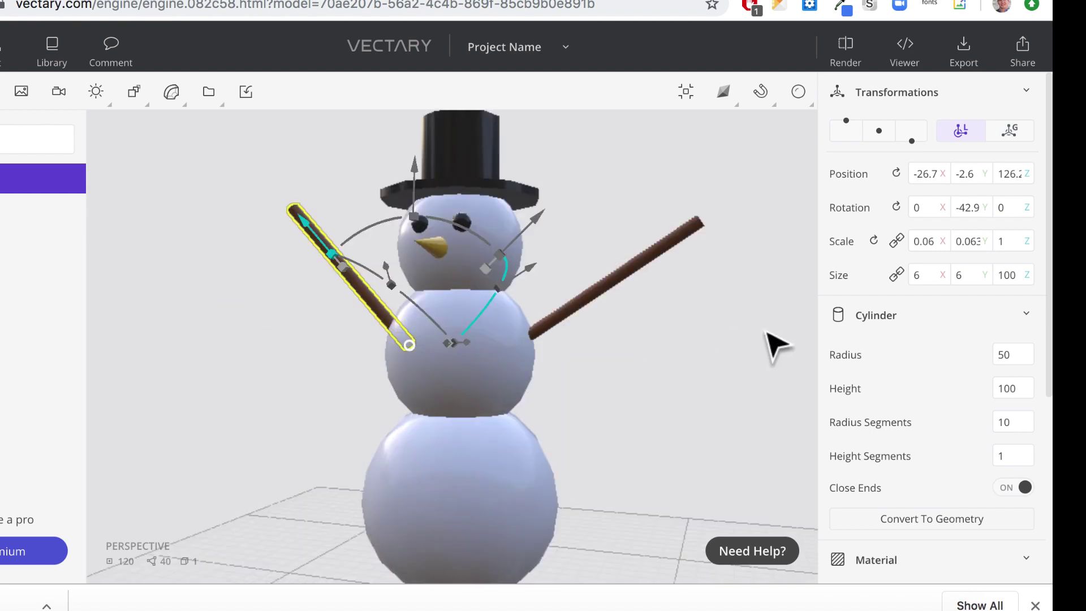
{"action": "left_click", "coordinate": [771, 161]}
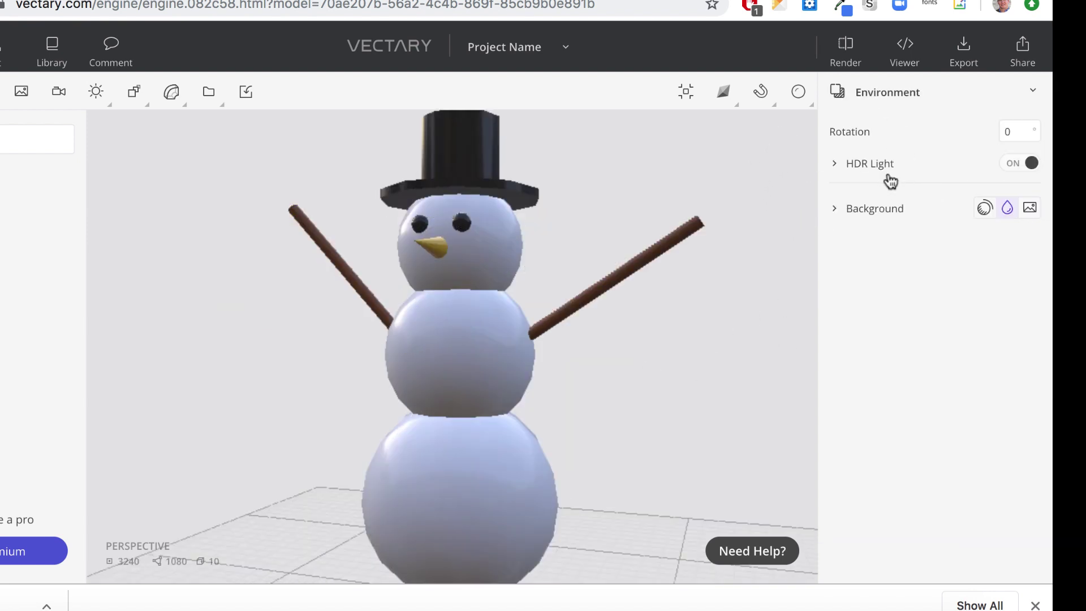
{"action": "left_click", "coordinate": [833, 209]}
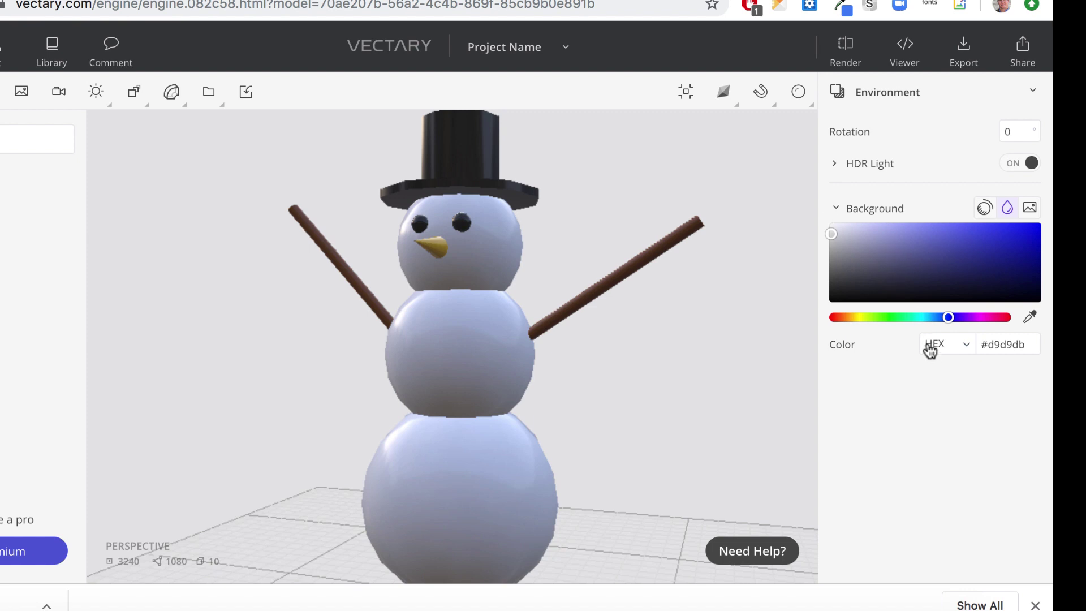
{"action": "left_click", "coordinate": [918, 318]}
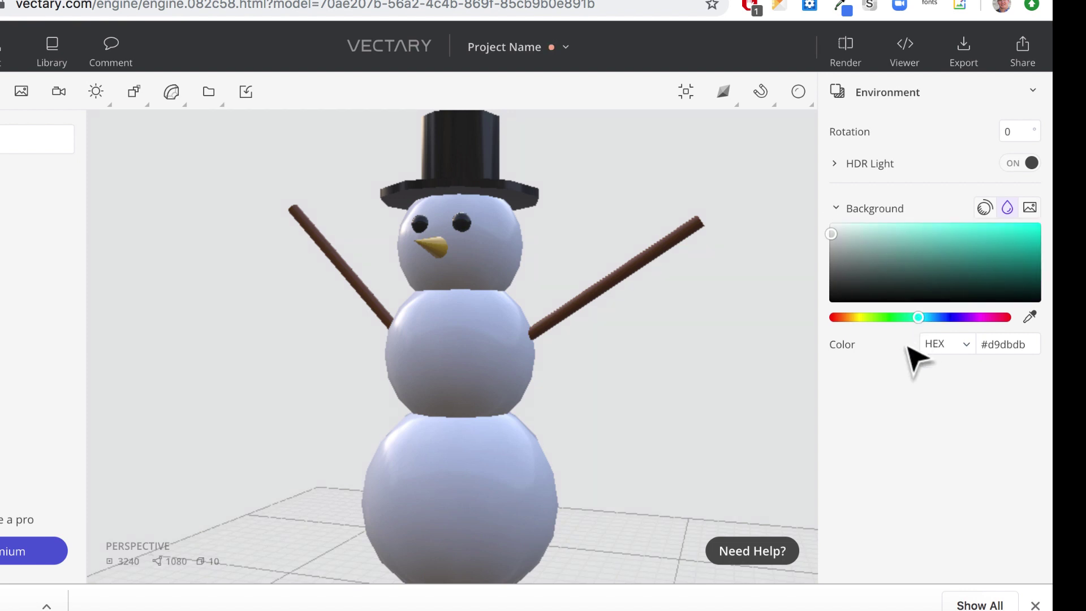
{"action": "left_click", "coordinate": [884, 225]}
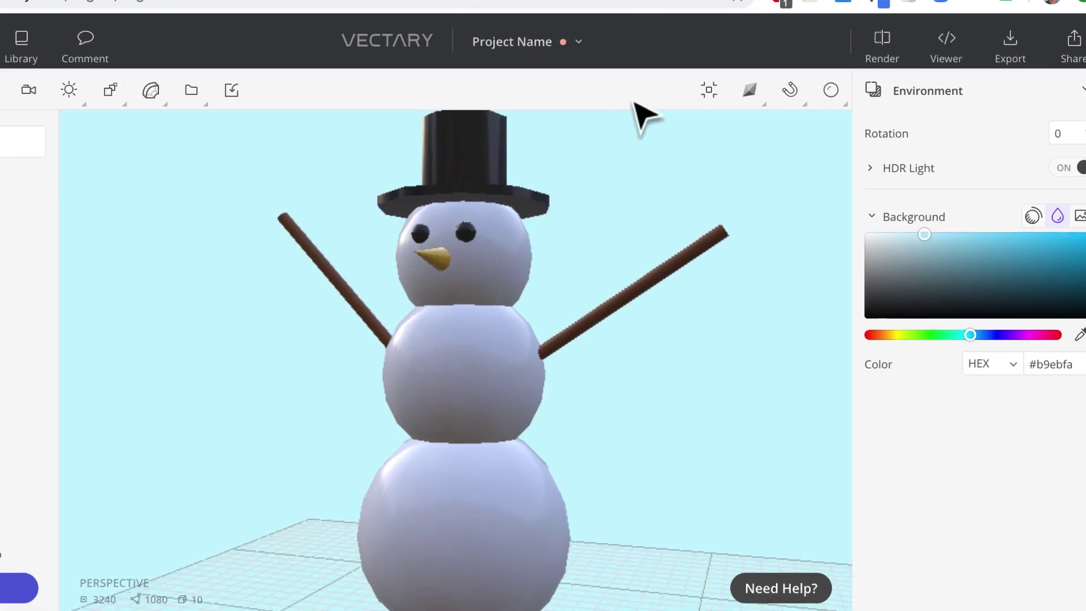
Step: Save the project and rename it 8snowman-v
{"action": "left_click", "coordinate": [592, 36]}
{"action": "left_click", "coordinate": [551, 98]}
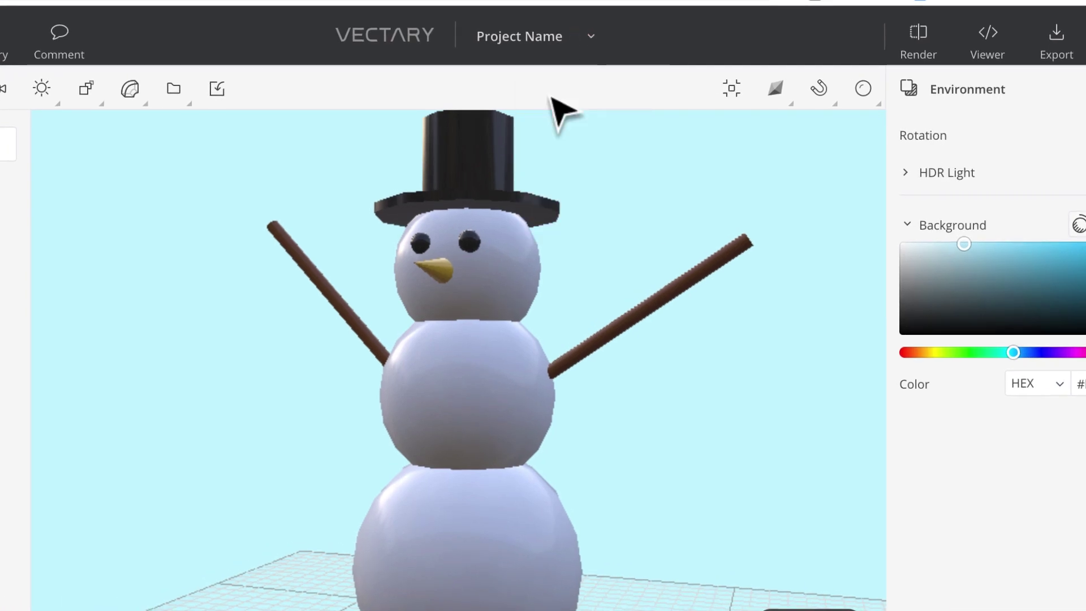
{"action": "left_click", "coordinate": [594, 39]}
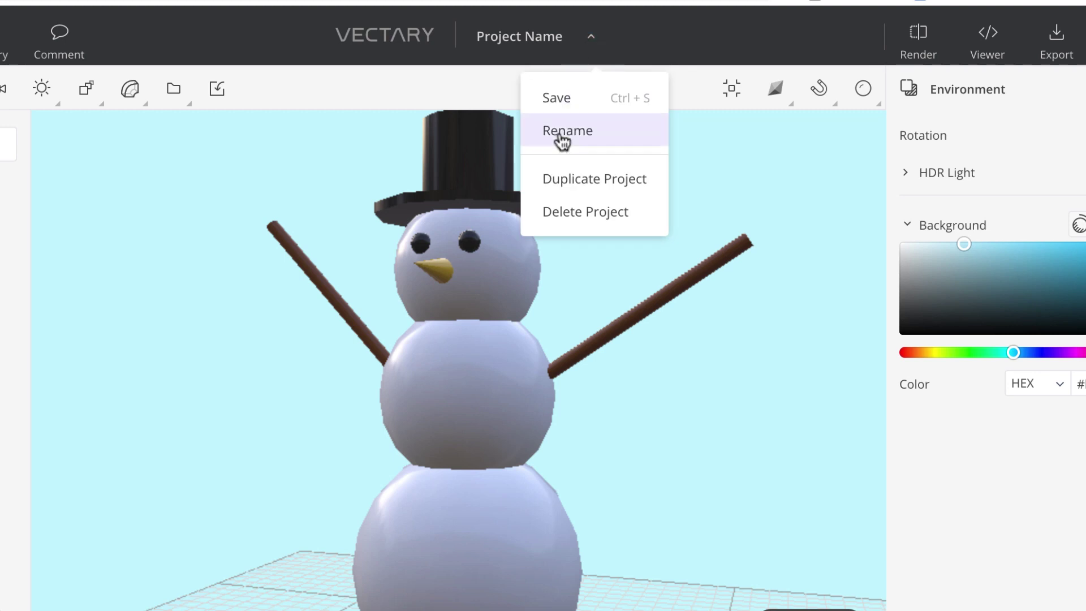
{"action": "left_click", "coordinate": [563, 136]}
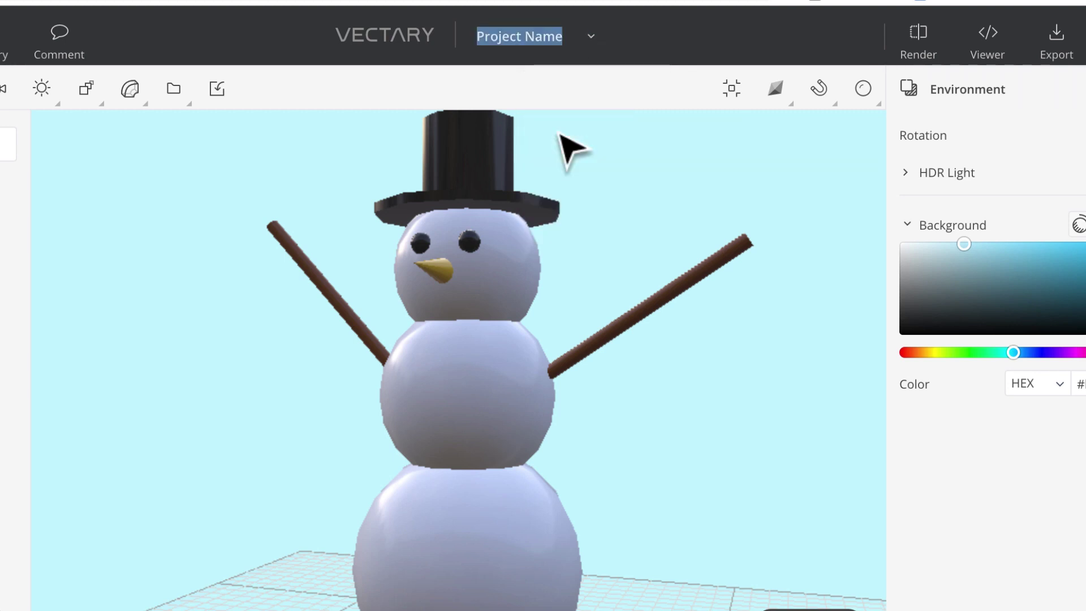
{"action": "type", "text": "8snowman-v"}
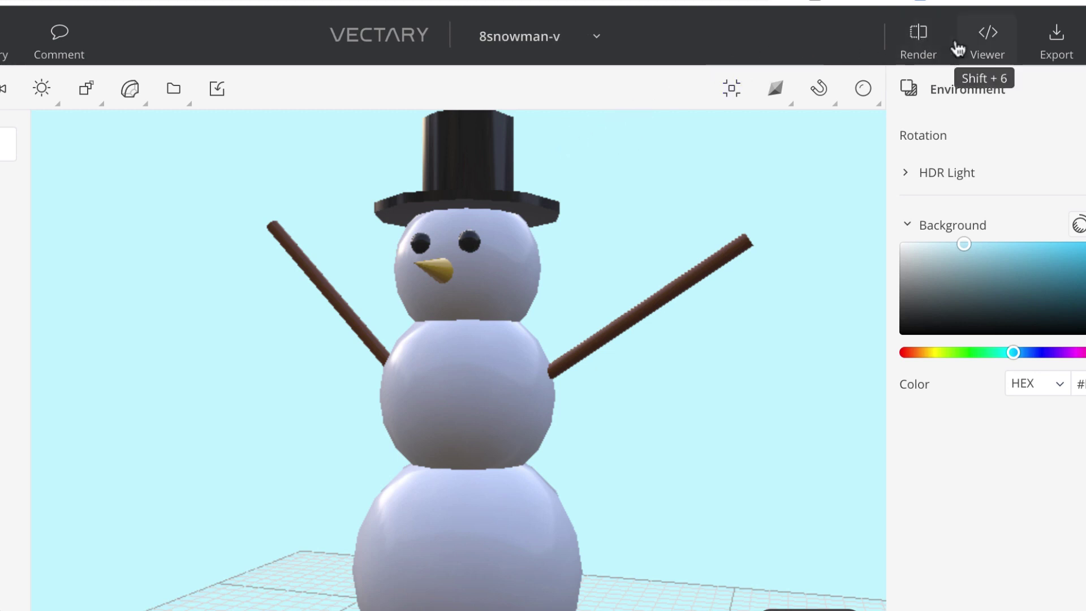
Step: Generate the interactive 3D viewer for the snowman and copy its embed code in Link format
{"action": "left_click", "coordinate": [991, 40]}
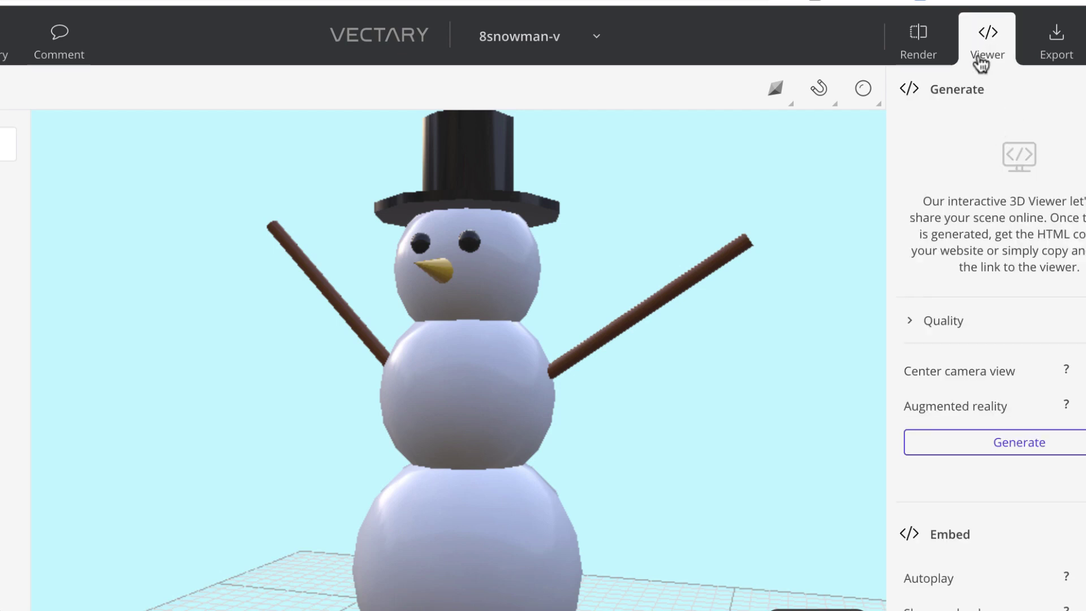
{"action": "left_click", "coordinate": [1014, 446]}
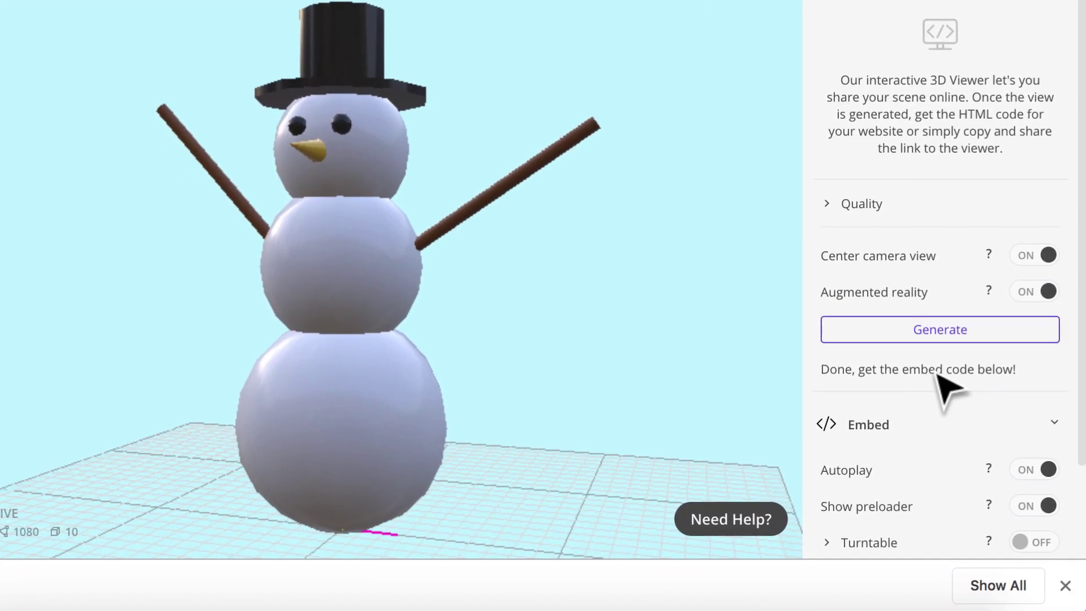
{"action": "scroll", "coordinate": [942, 384], "scroll_direction": "down", "scroll_amount": 3}
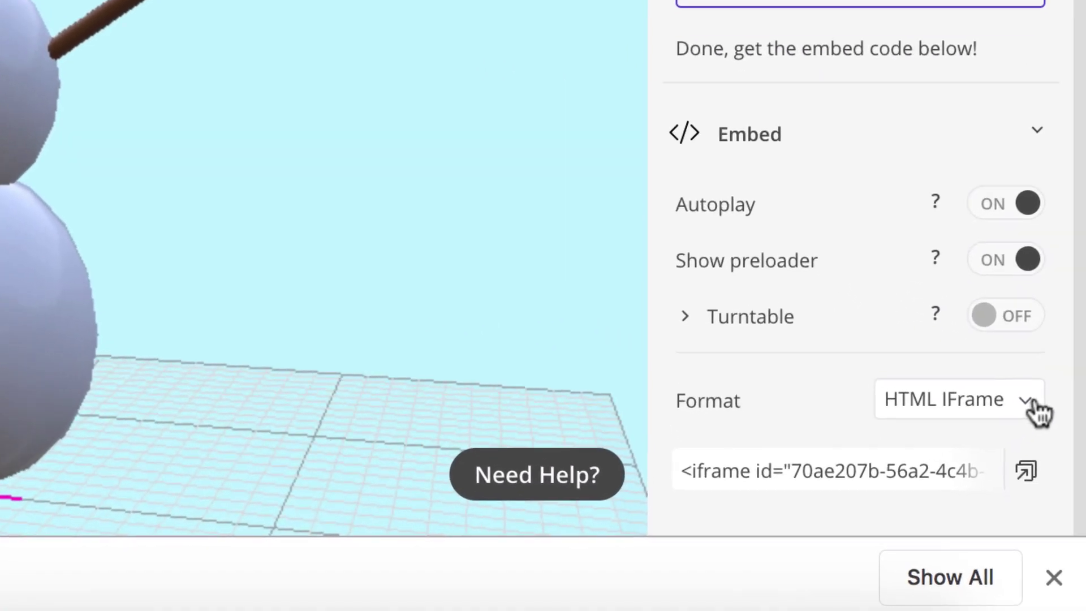
{"action": "left_click", "coordinate": [1038, 412]}
{"action": "left_click", "coordinate": [989, 434]}
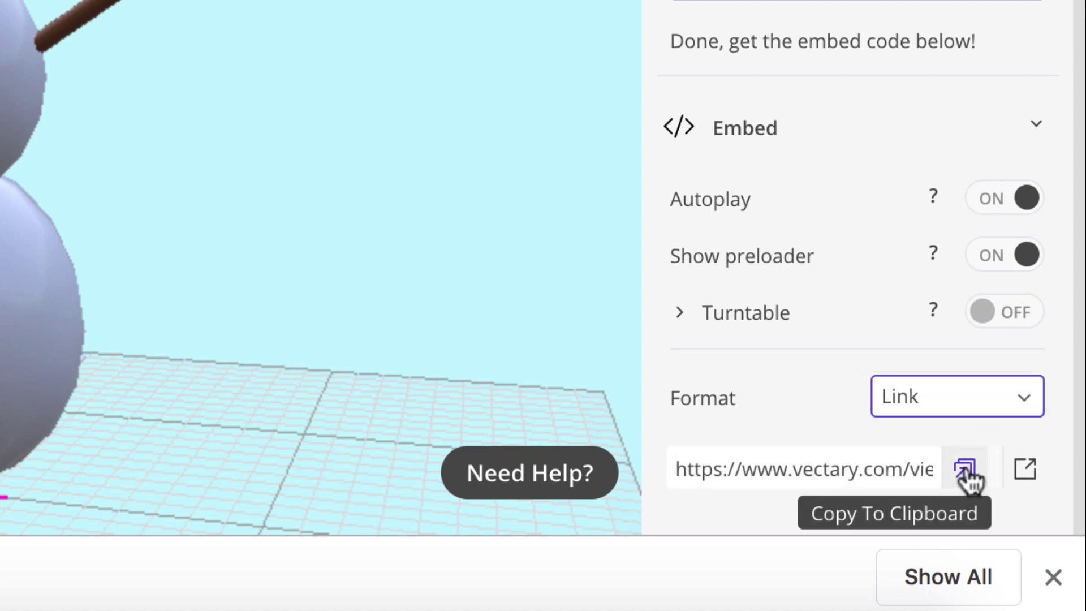
{"action": "left_click", "coordinate": [966, 471]}
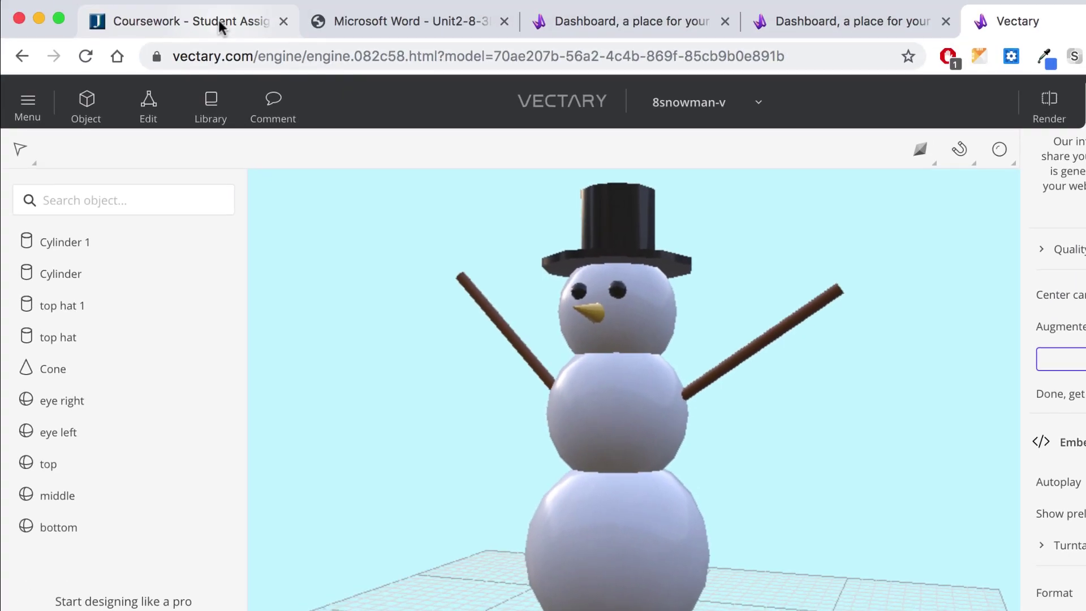
Step: Switch to the Coursework page and start a comment containing a new link with the copied viewer address as its URL
{"action": "left_click", "coordinate": [218, 23]}
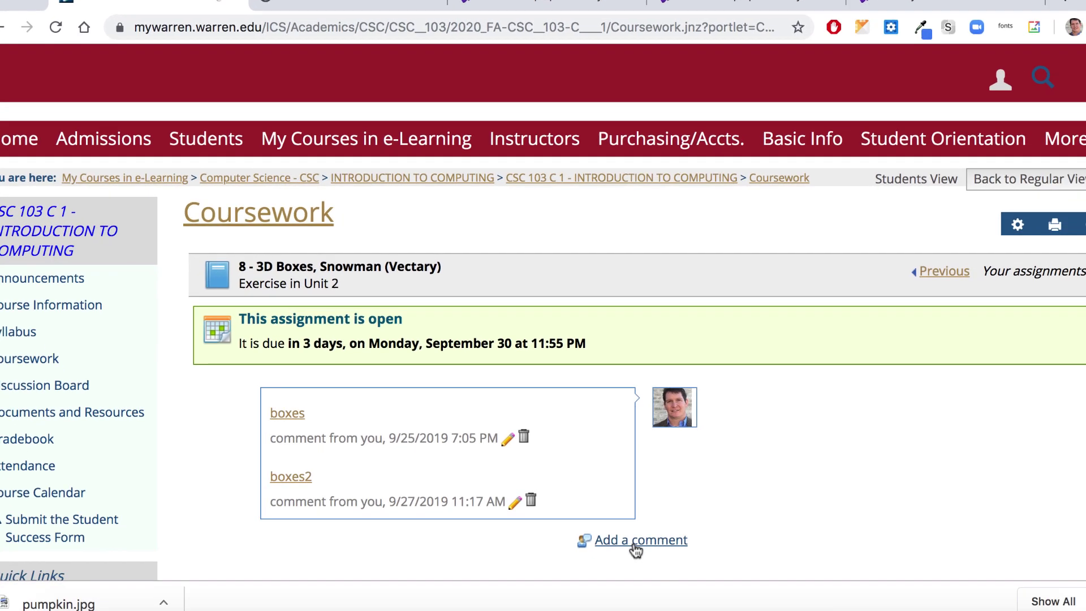
{"action": "left_click", "coordinate": [635, 546]}
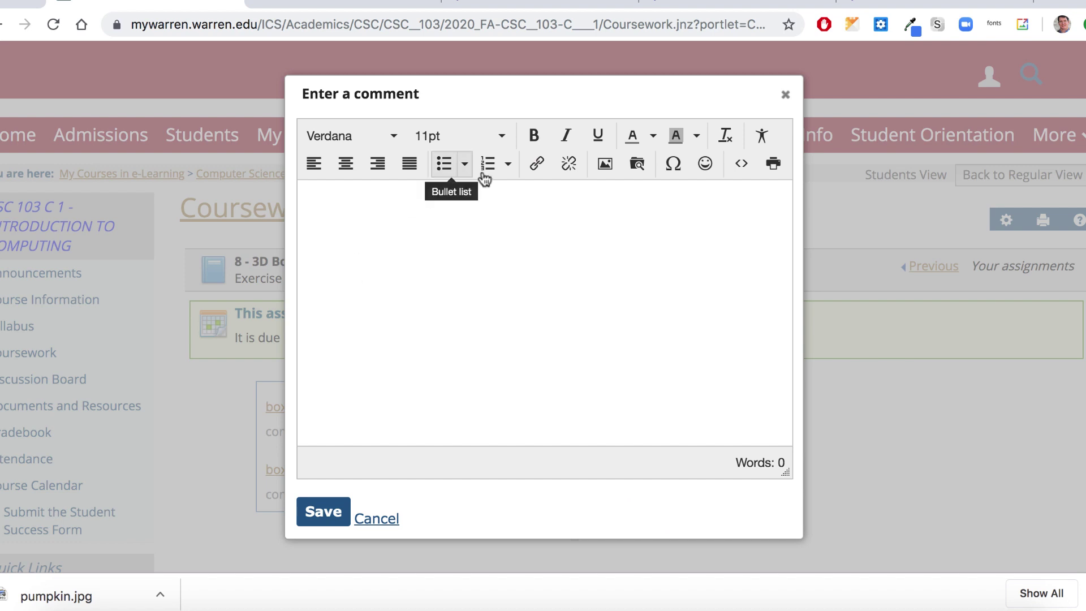
{"action": "left_click", "coordinate": [529, 167]}
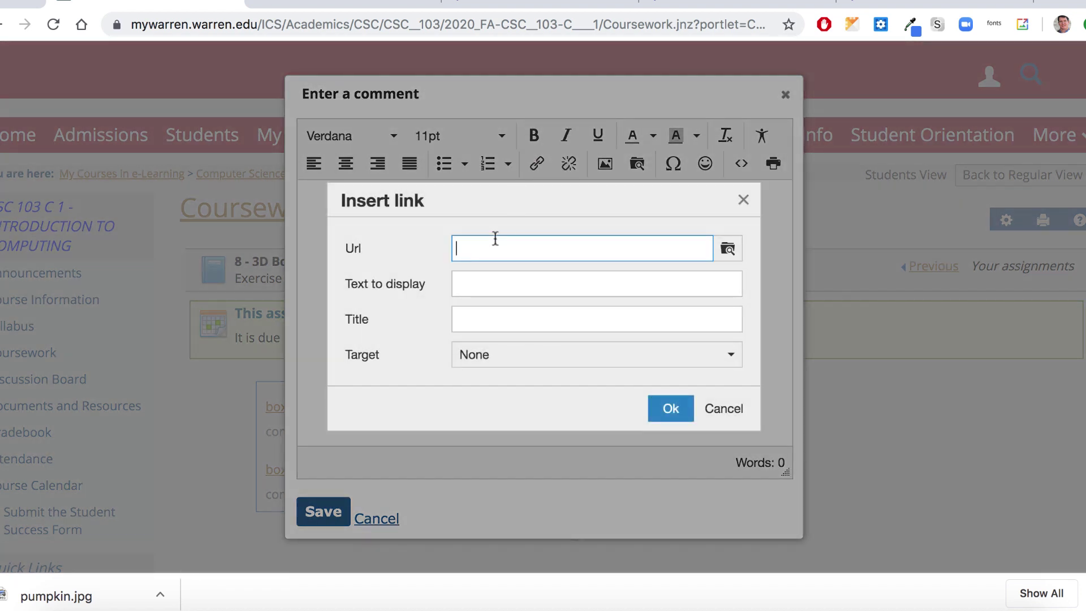
{"action": "key", "text": "super+v"}
Step: Set the link's display text to "snowman video" with New window as target, and save the comment
{"action": "left_click_drag", "start_coordinate": [451, 283], "coordinate": [868, 315]}
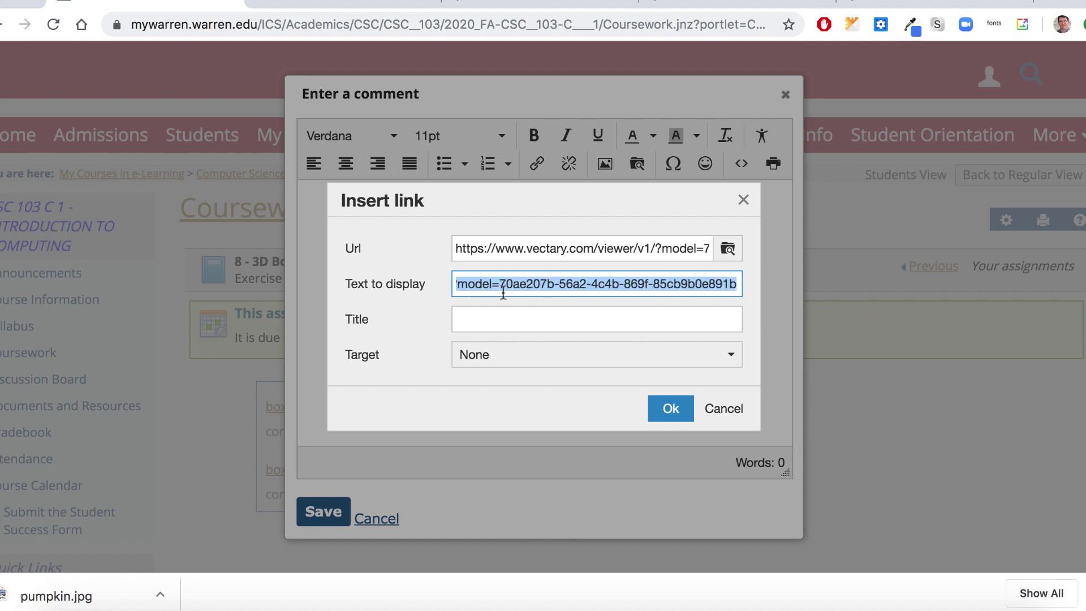
{"action": "type", "text": "sn"}
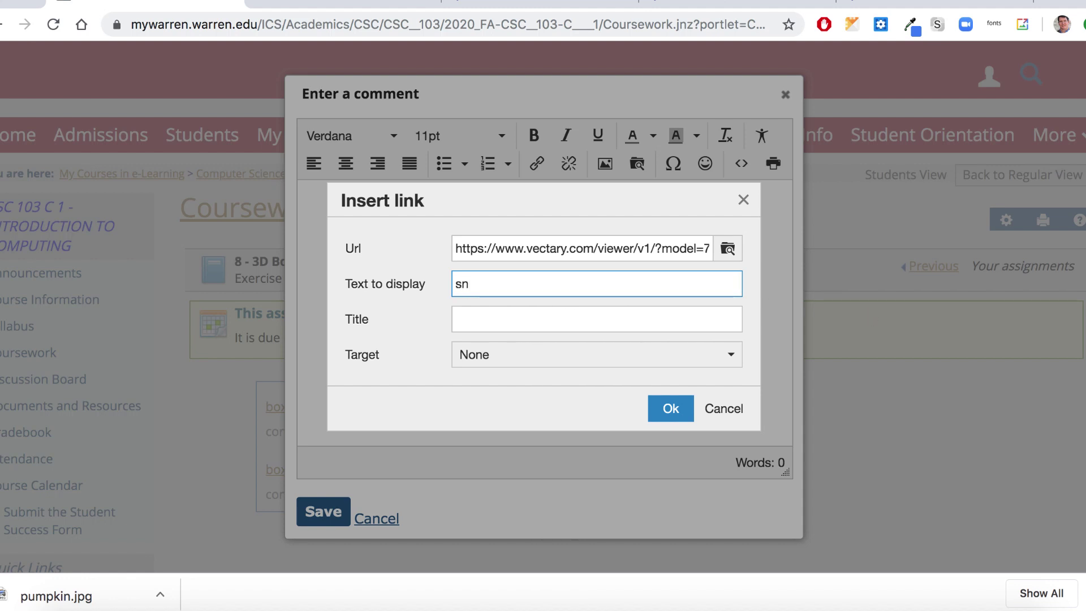
{"action": "type", "text": "owman - v"}
{"action": "left_click_drag", "start_coordinate": [548, 286], "coordinate": [515, 285]}
{"action": "type", "text": "video"}
{"action": "left_click", "coordinate": [490, 355]}
{"action": "left_click", "coordinate": [487, 407]}
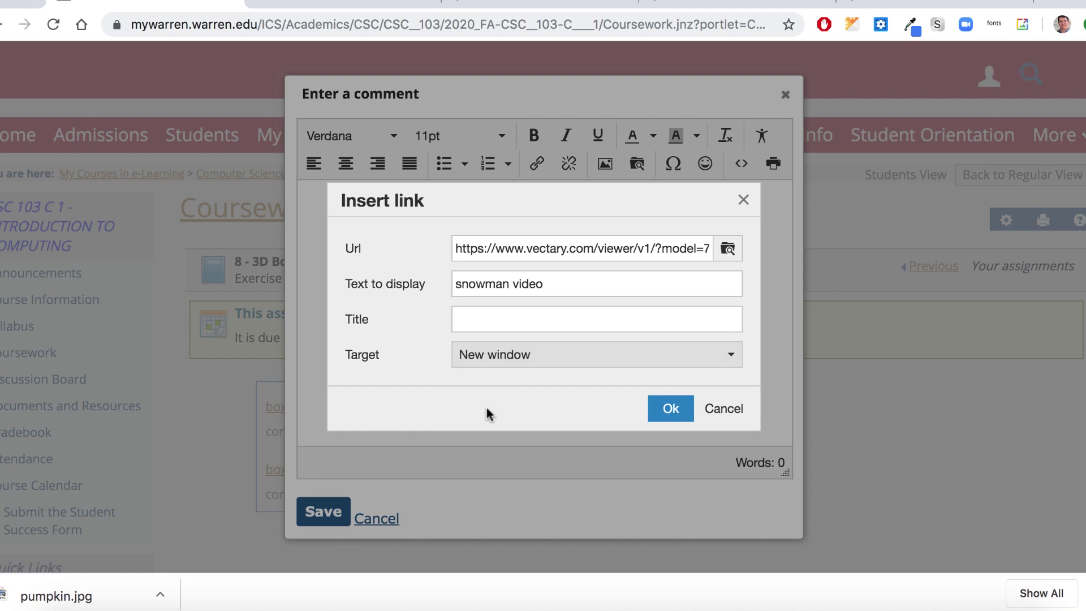
{"action": "left_click", "coordinate": [660, 409]}
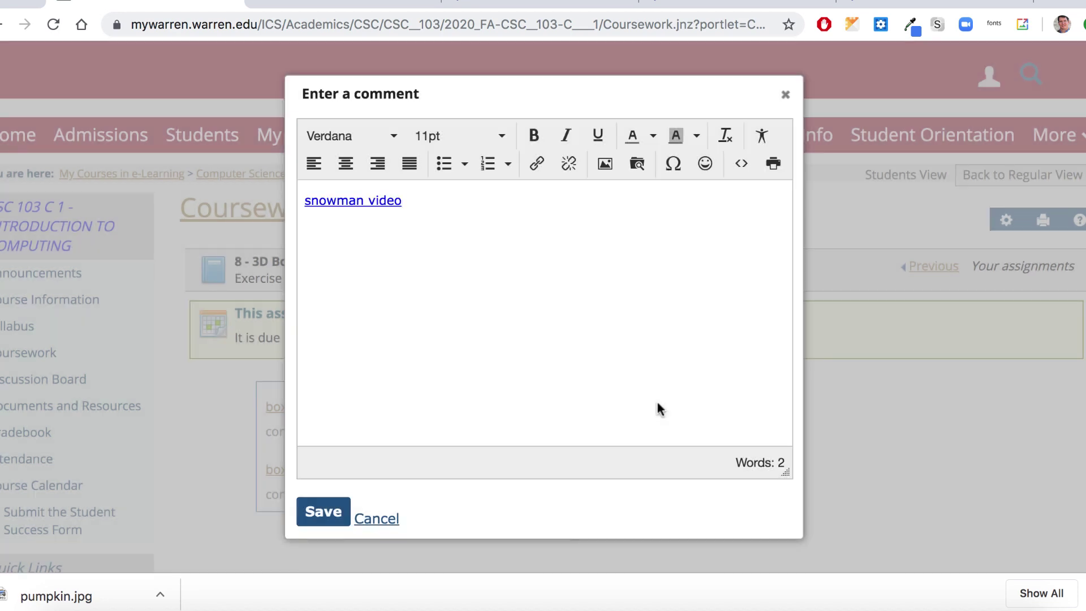
{"action": "left_click", "coordinate": [340, 514]}
{"action": "scroll", "coordinate": [577, 477], "scroll_direction": "down", "scroll_amount": 3}
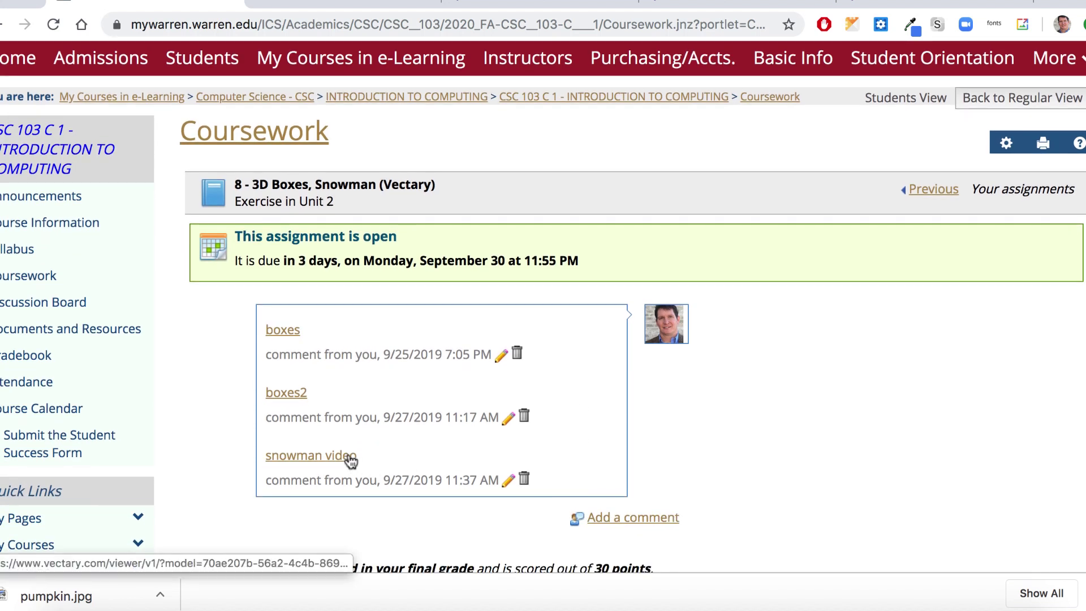
Step: Open the posted snowman video link, inspect the snowman from another angle in the viewer, and return to the Coursework page
{"action": "left_click", "coordinate": [349, 459]}
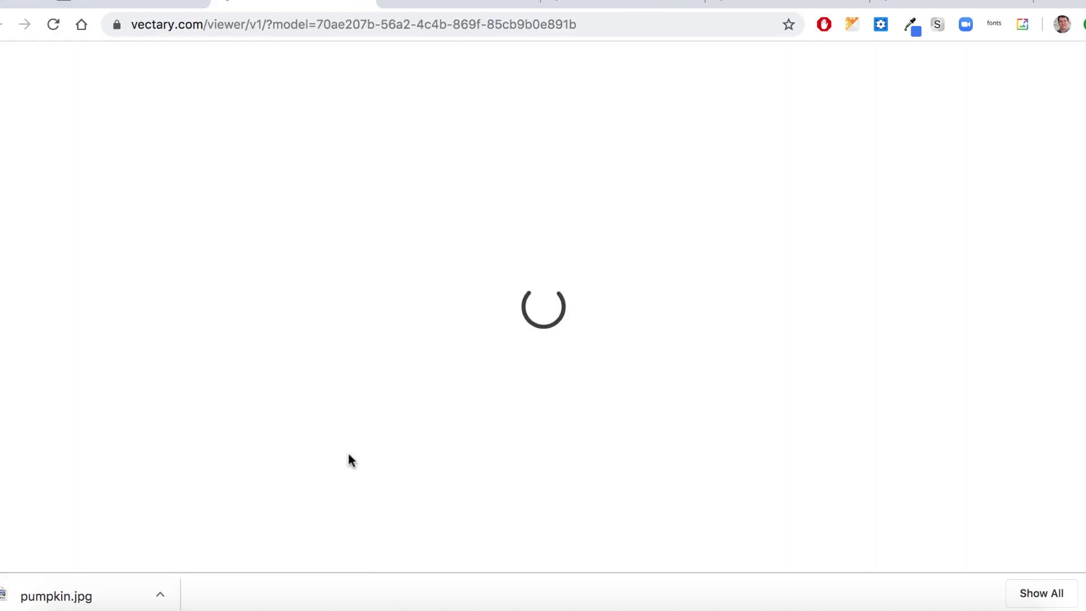
{"action": "left_click_drag", "start_coordinate": [712, 282], "coordinate": [695, 310]}
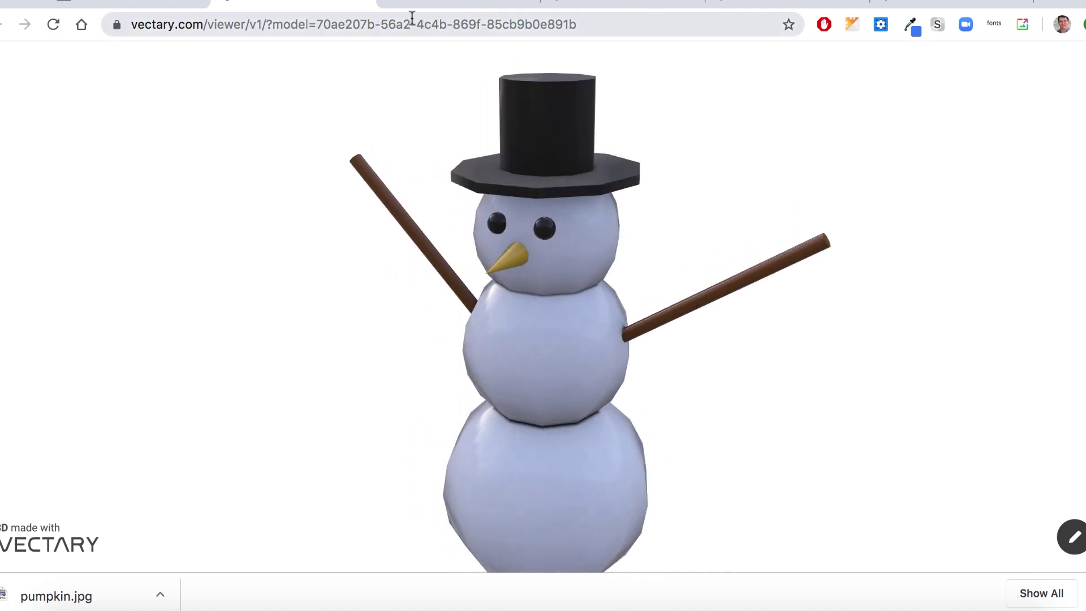
{"action": "left_click", "coordinate": [364, 2]}
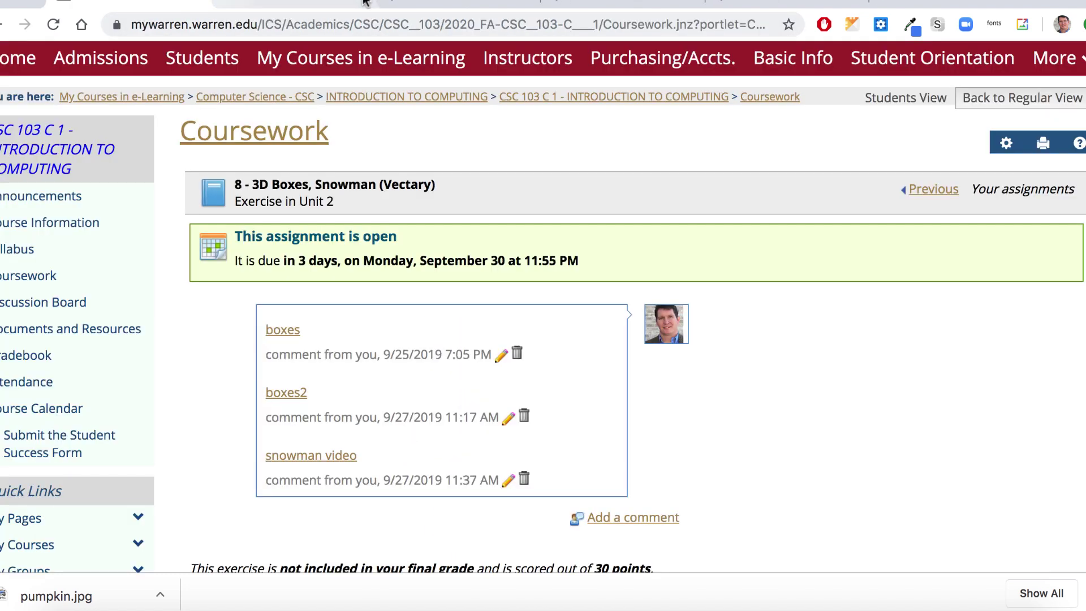